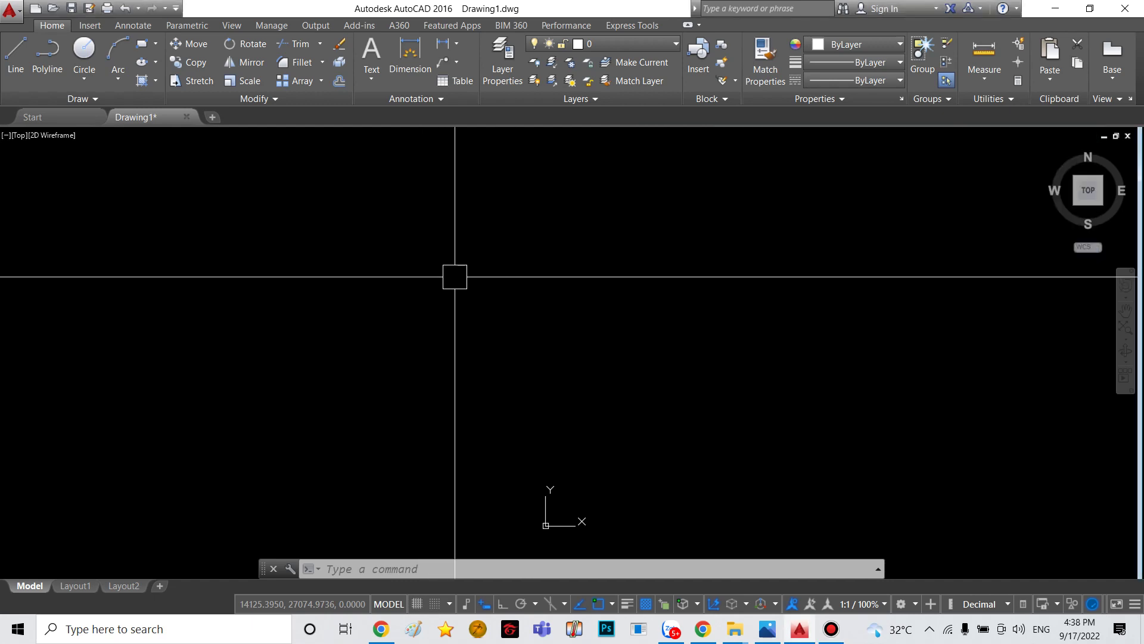
- Toggle the drawing grid with F7 until it is left switched on over model space
key("F7")
key("F7")
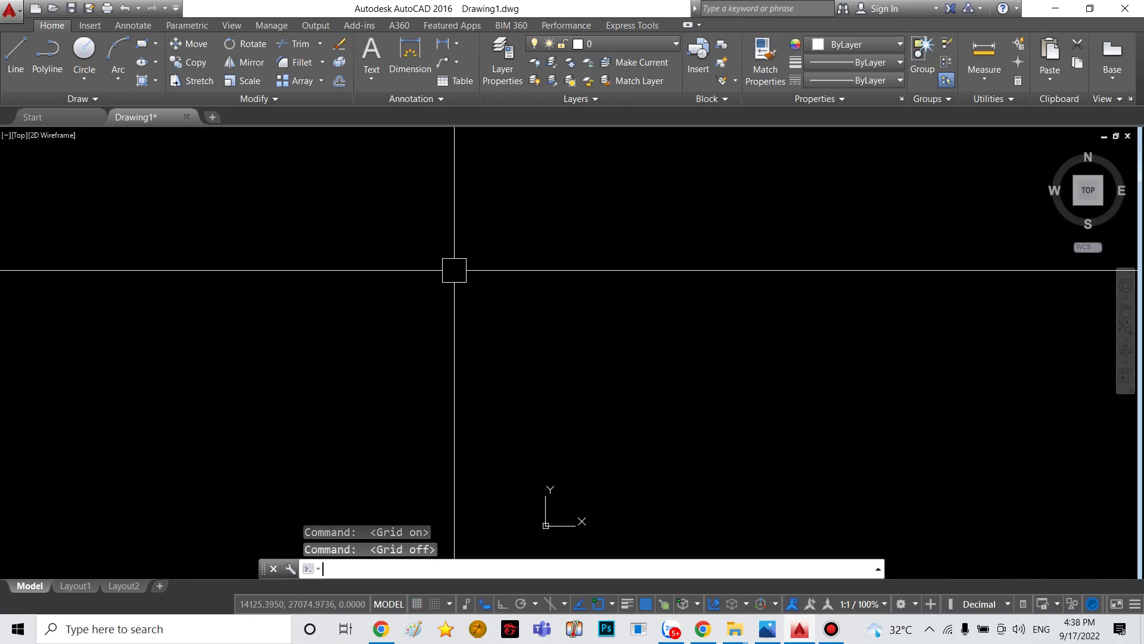
key("F7")
key("F7")
key("F7")
key("F7")
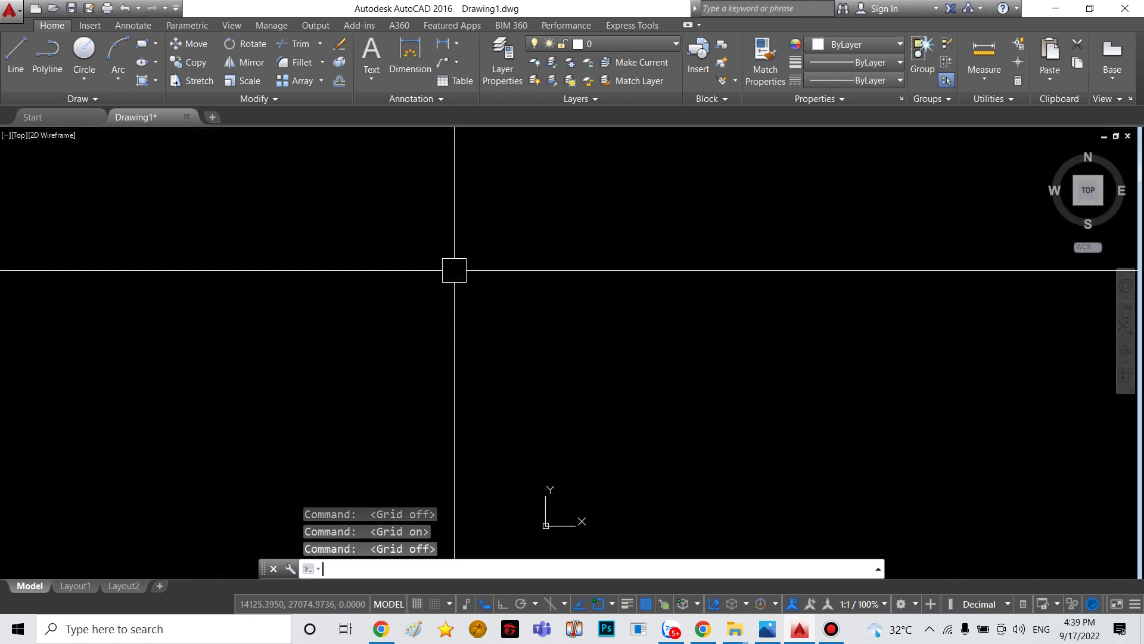
key("F7")
key("F7")
key("F7")
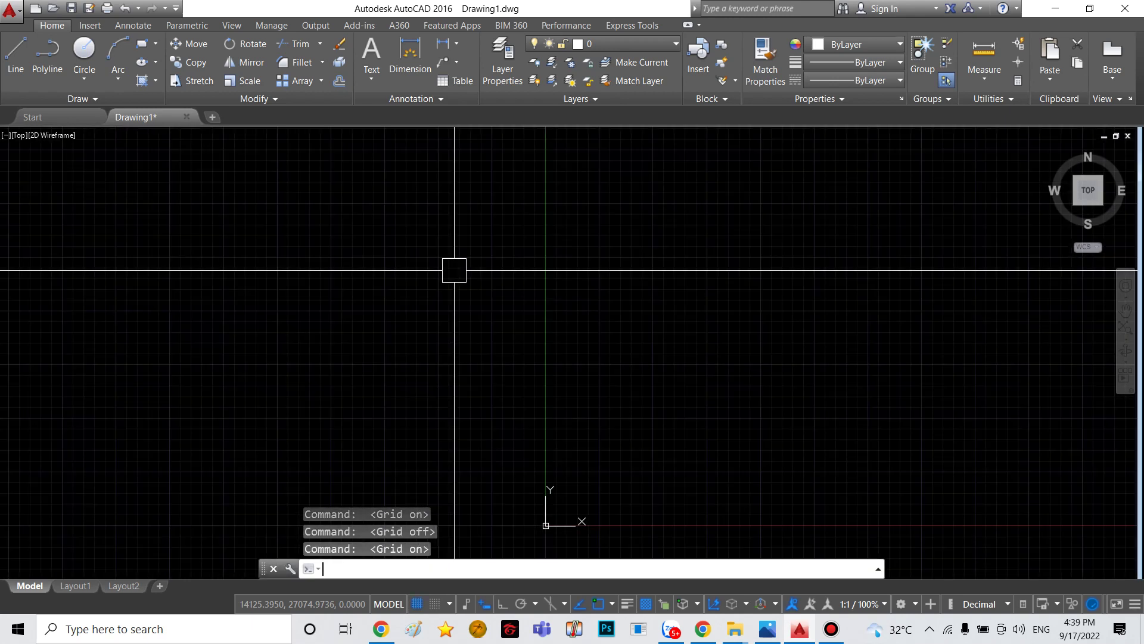
key("F7")
key("F7")
type("o")
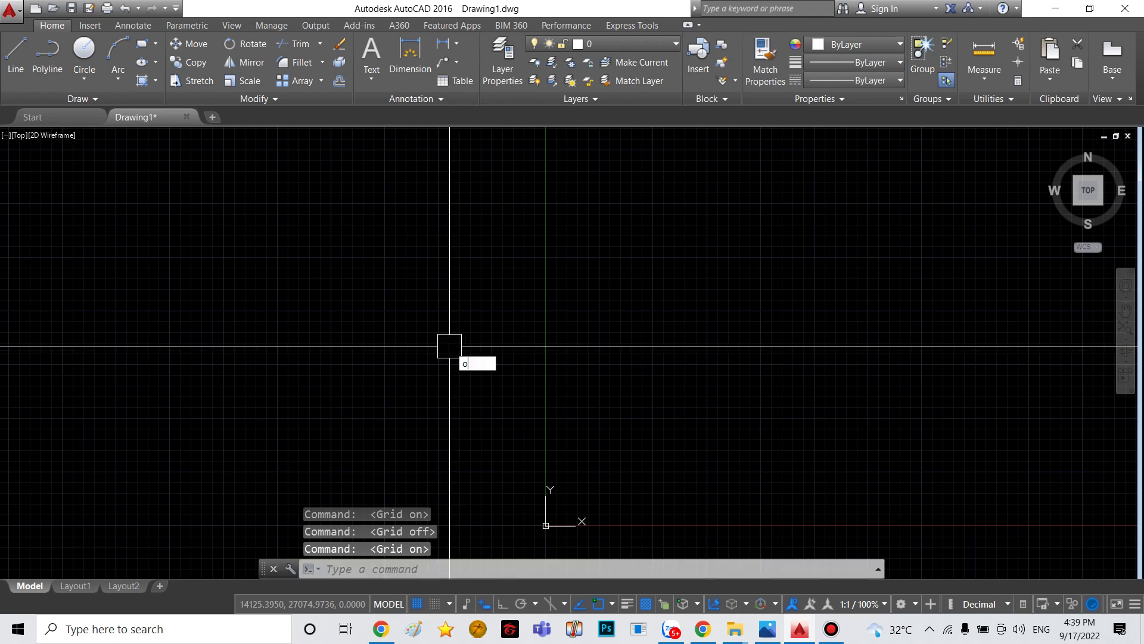
type("p")
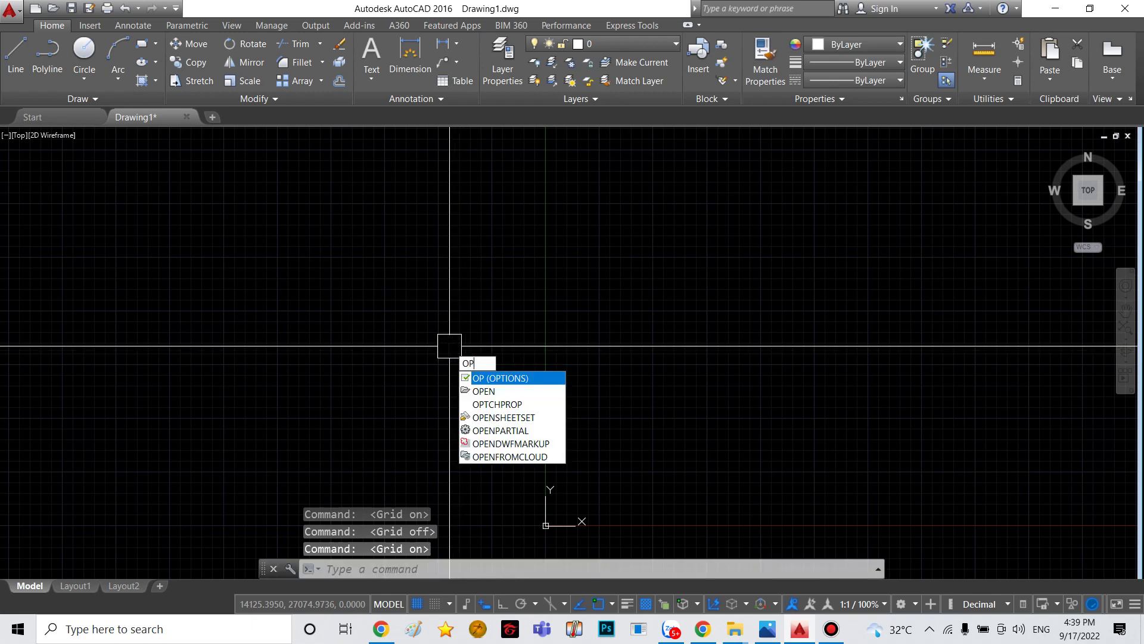
key("Return")
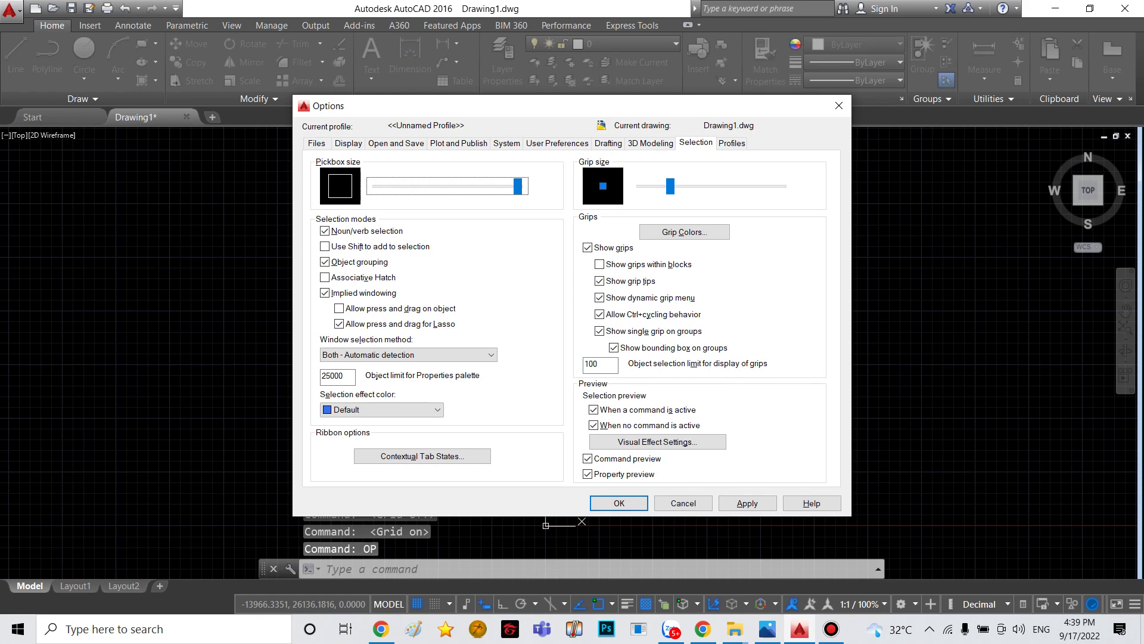
left_click(348, 143)
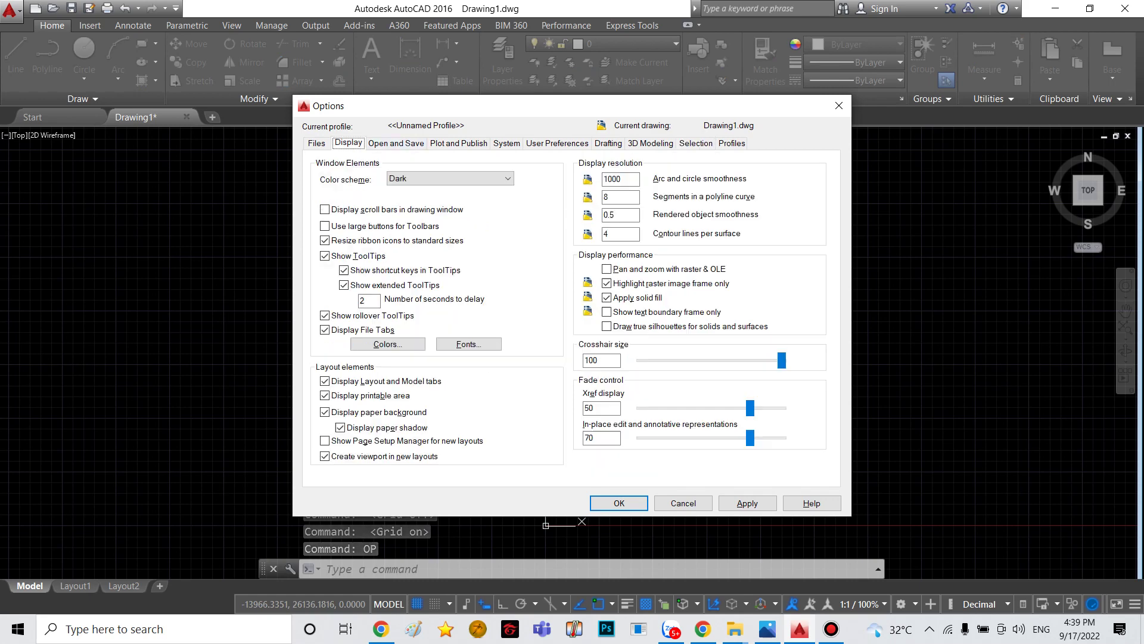
left_click(388, 344)
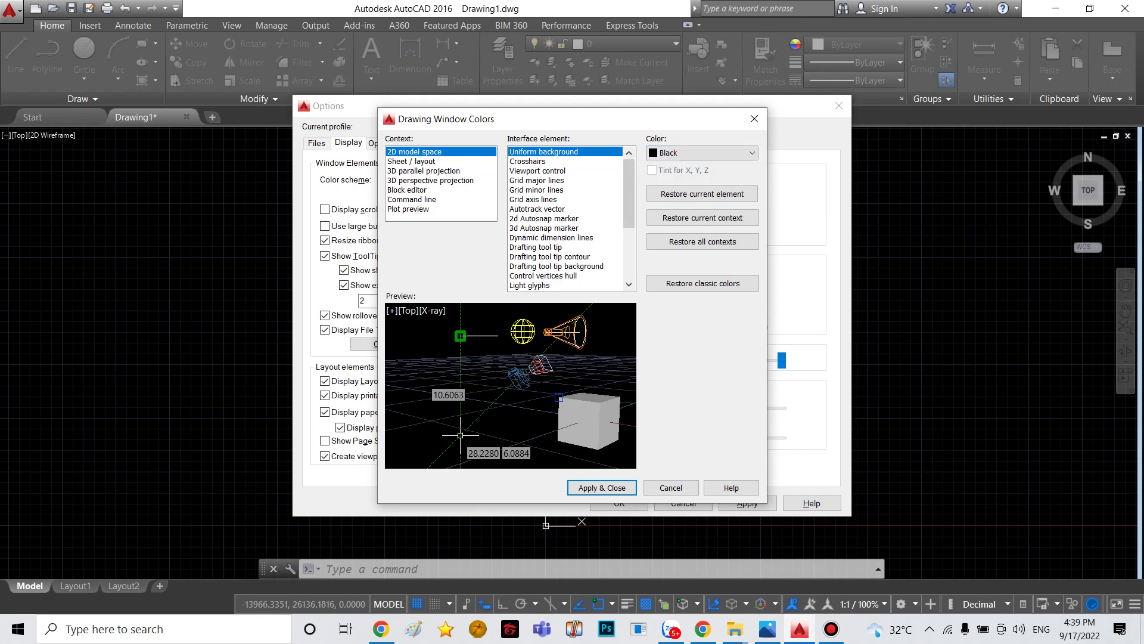
left_click(700, 152)
key("Escape")
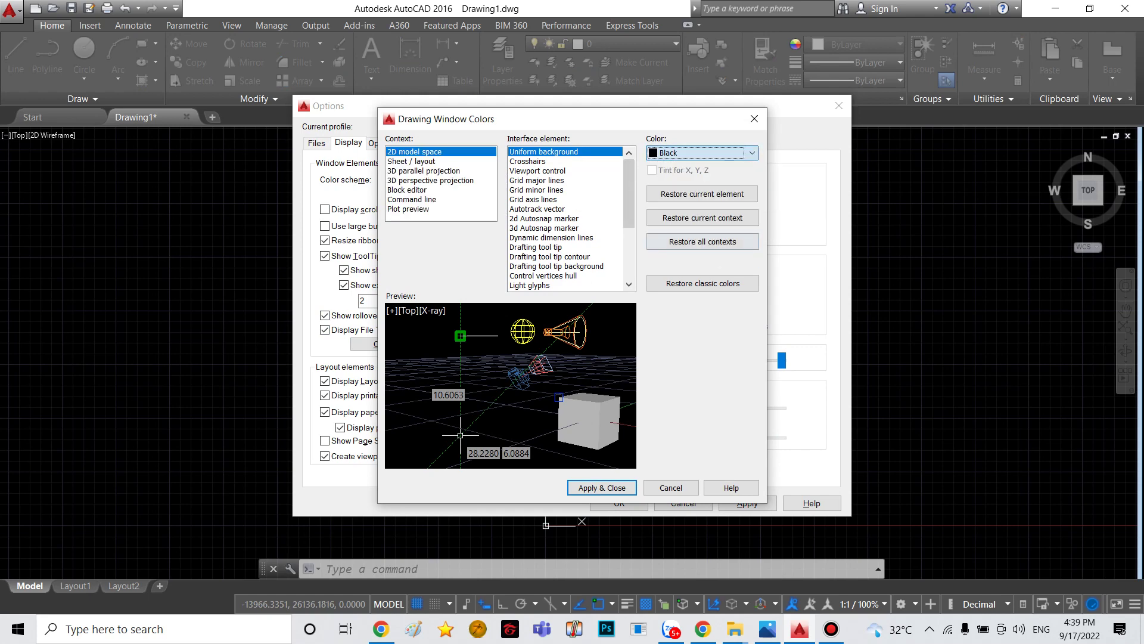
key("Return")
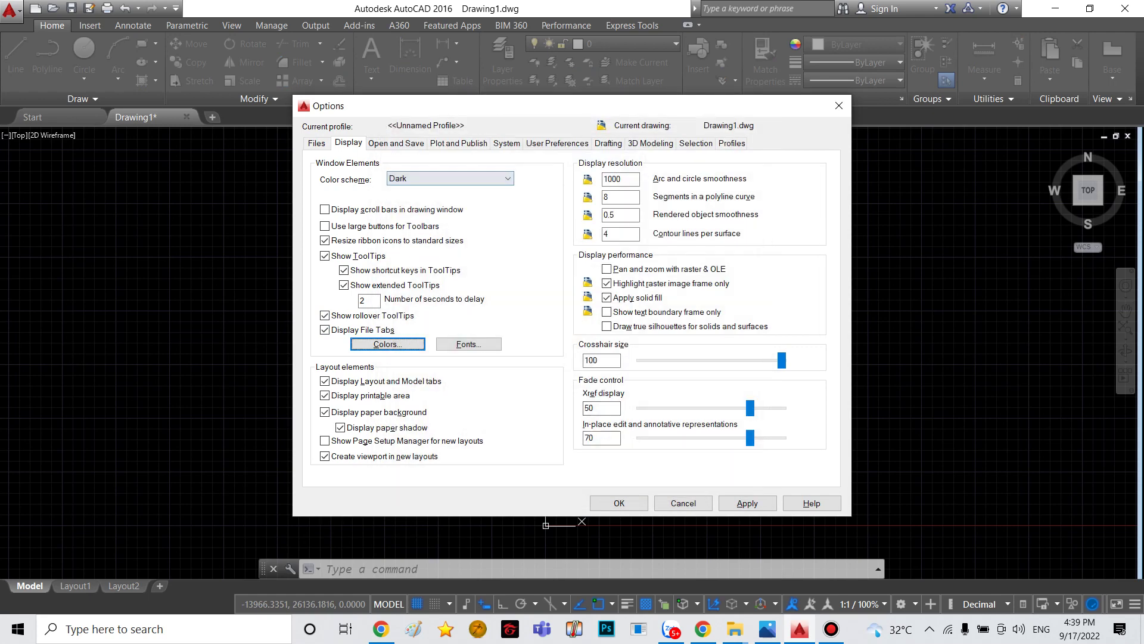
left_click_drag(782, 360, 725, 359)
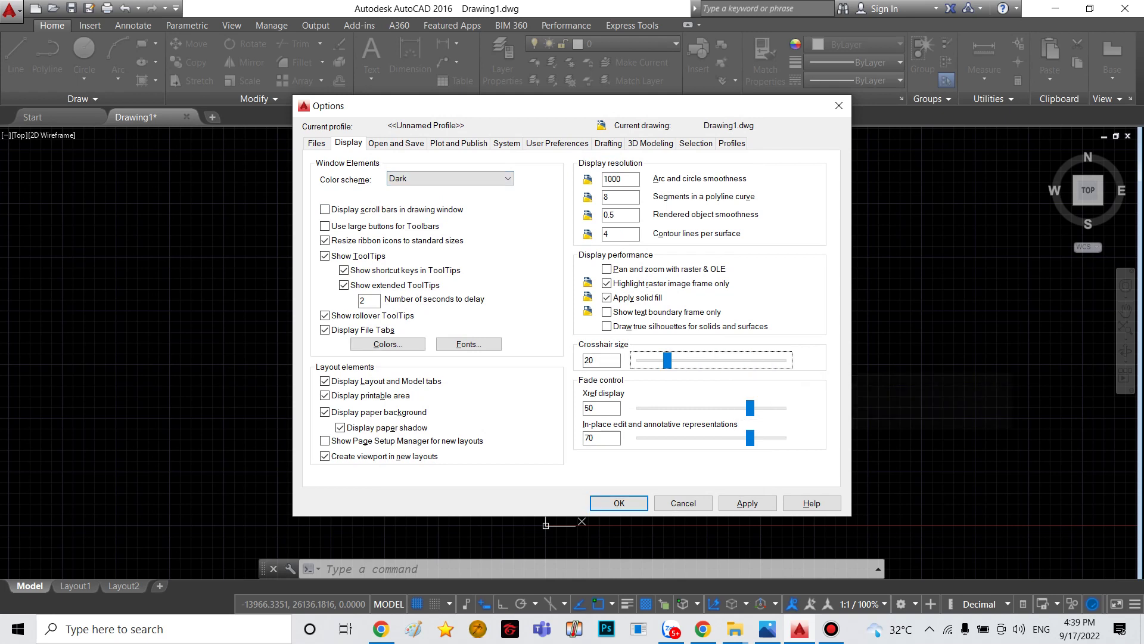
key("End")
key("ctrl+Tab")
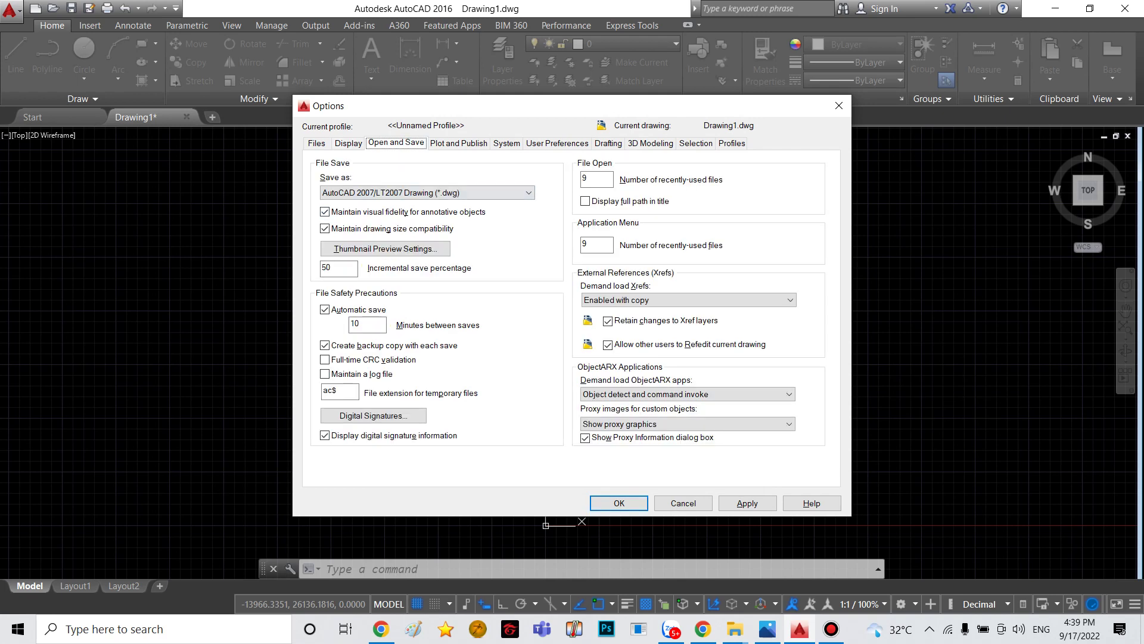
key("Tab")
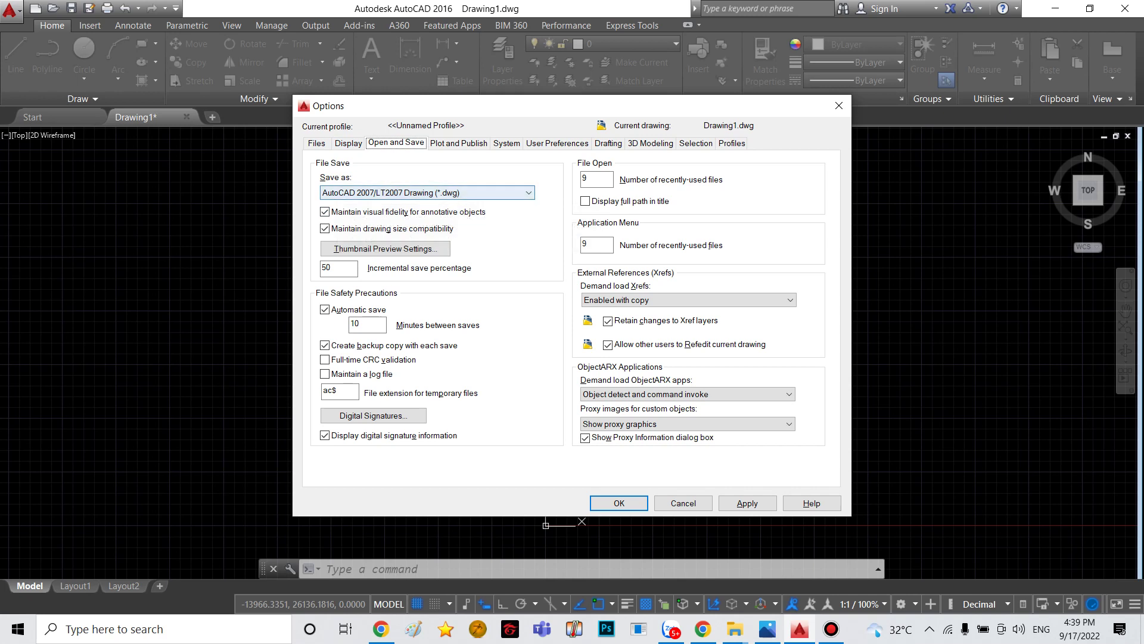
key("alt+Down")
key("Return")
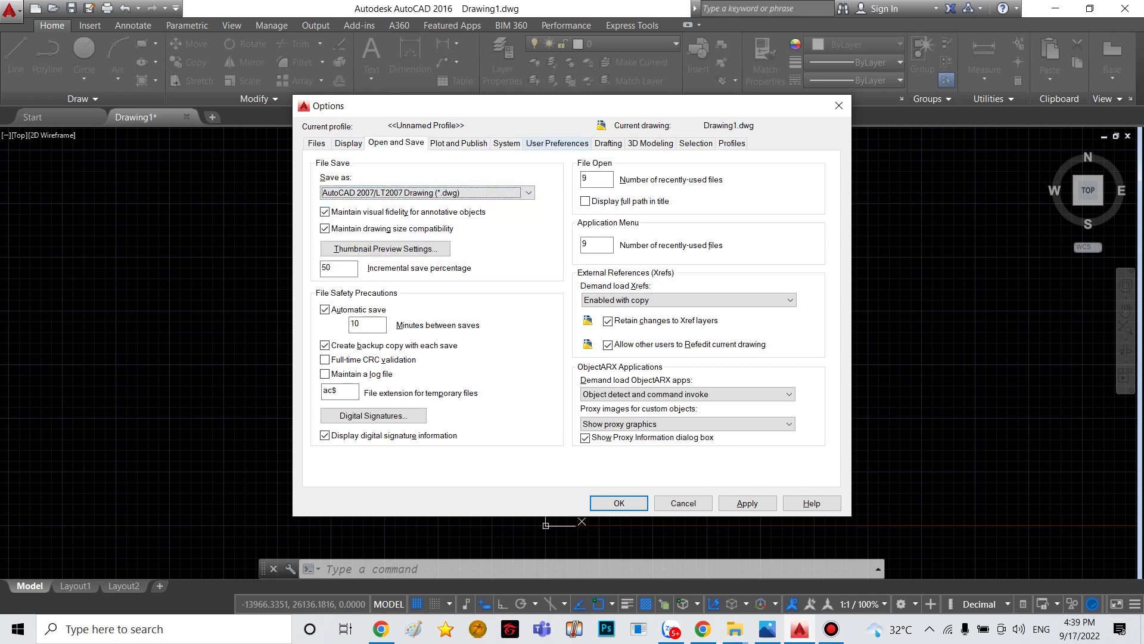
key("ctrl+Tab")
key("ctrl+Tab")
key("ctrl+Tab")
key("ctrl+Tab")
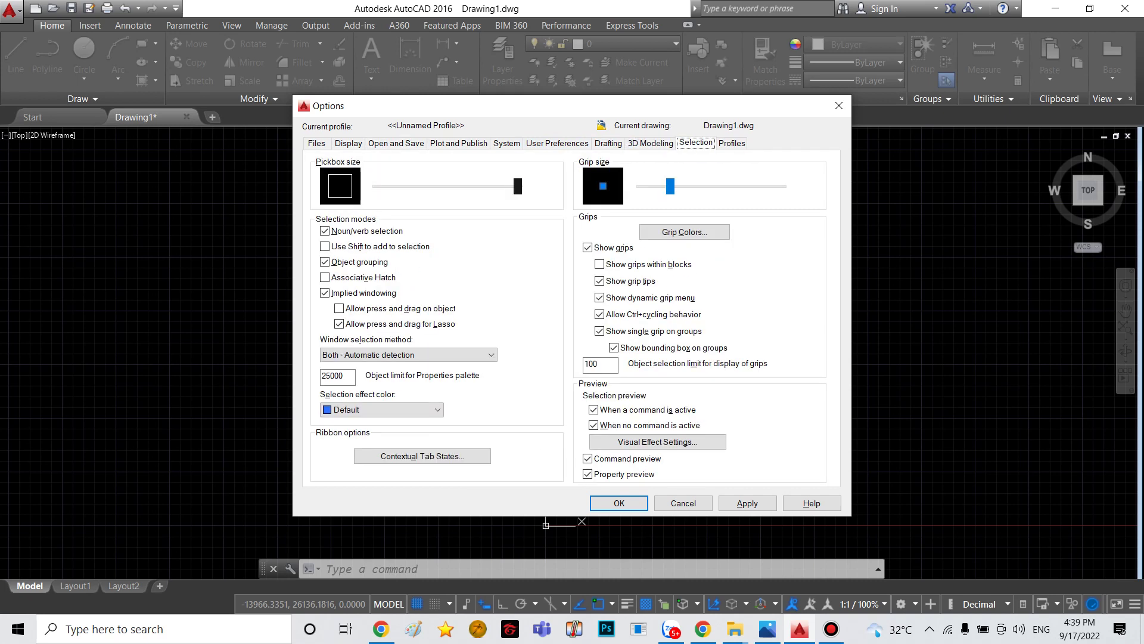
key("Tab")
key("Left")
key("ctrl+Tab")
key("ctrl+Tab")
key("ctrl+Tab")
key("ctrl+Tab")
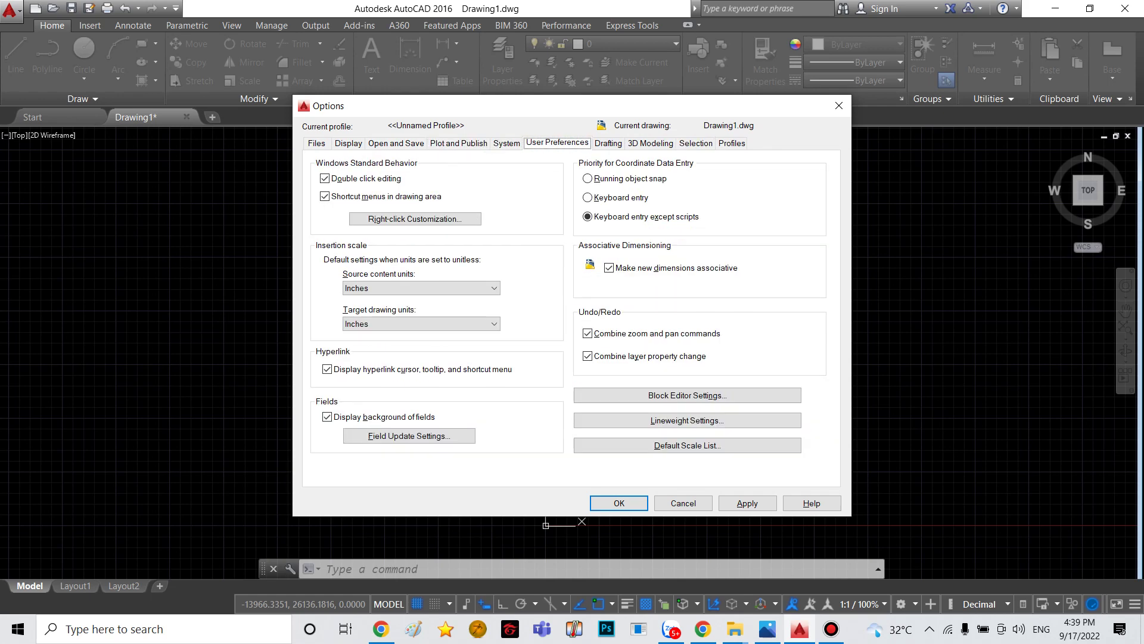
key("ctrl+Tab")
key("ctrl+Tab")
key("ctrl+Tab")
key("ctrl+Tab")
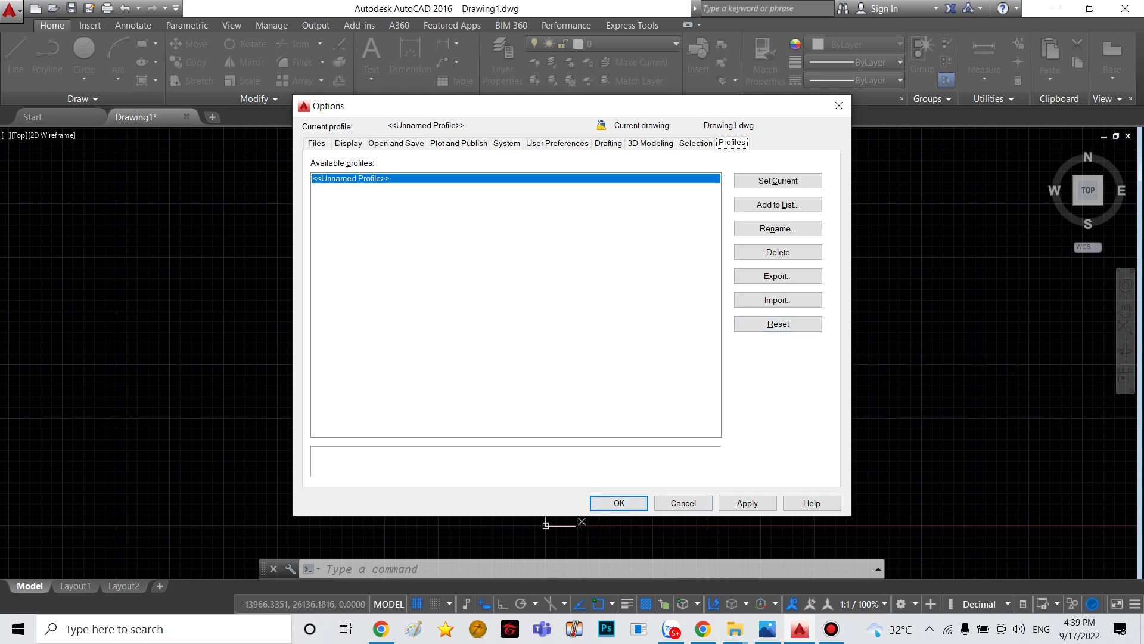
left_click(620, 503)
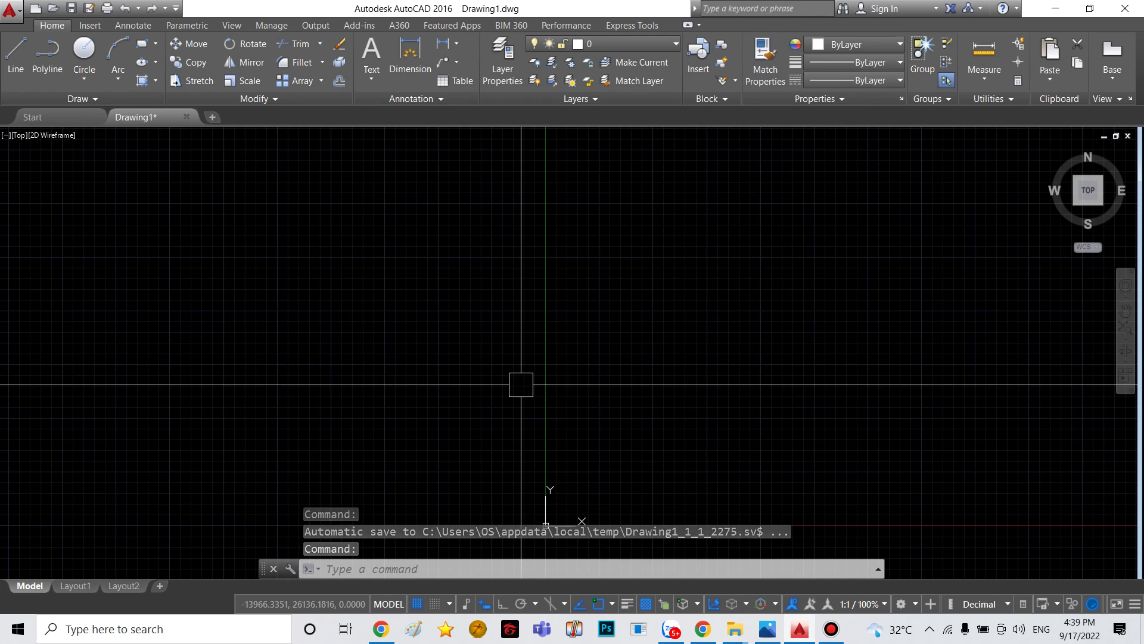
- Enable every object snap mode via Select All in Drafting Settings, then check the hidden taskbar icons
type("o")
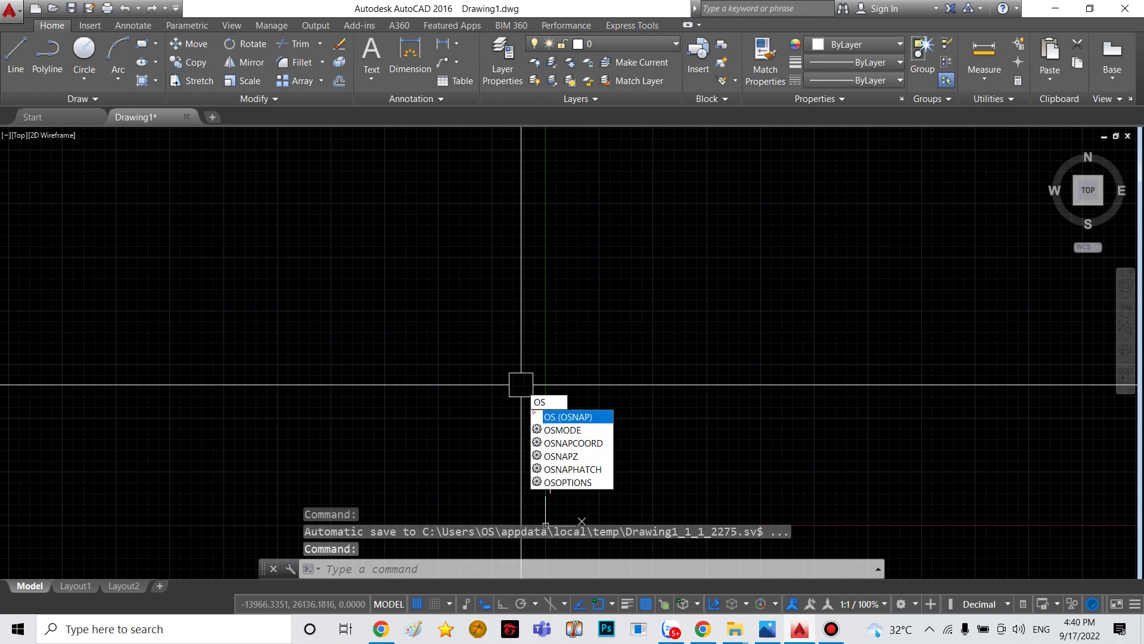
key("Return")
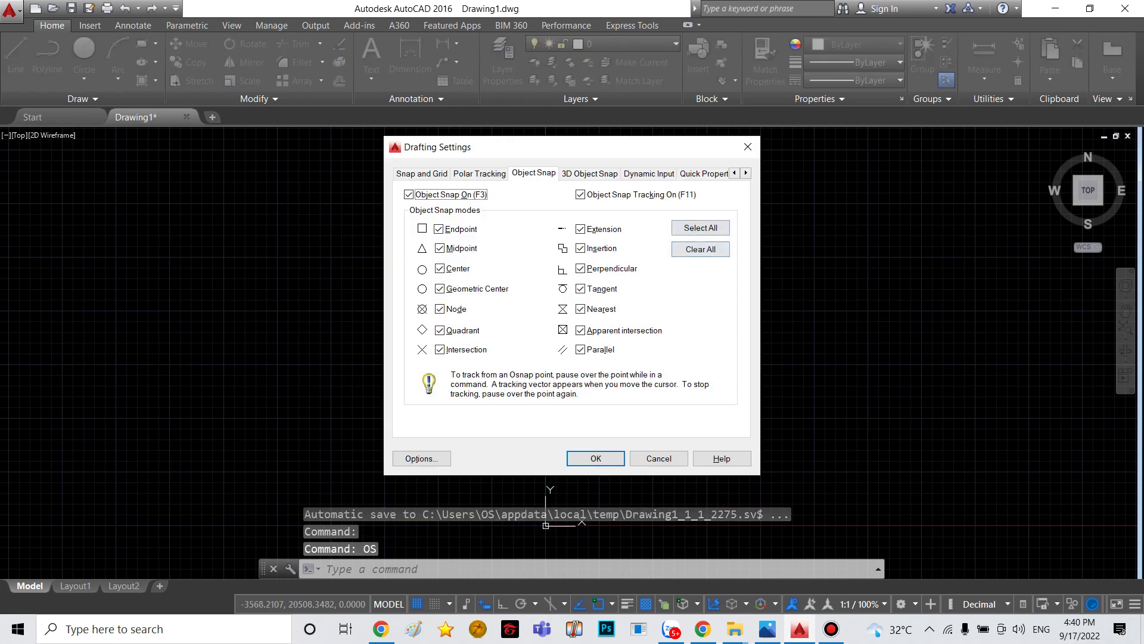
left_click(700, 228)
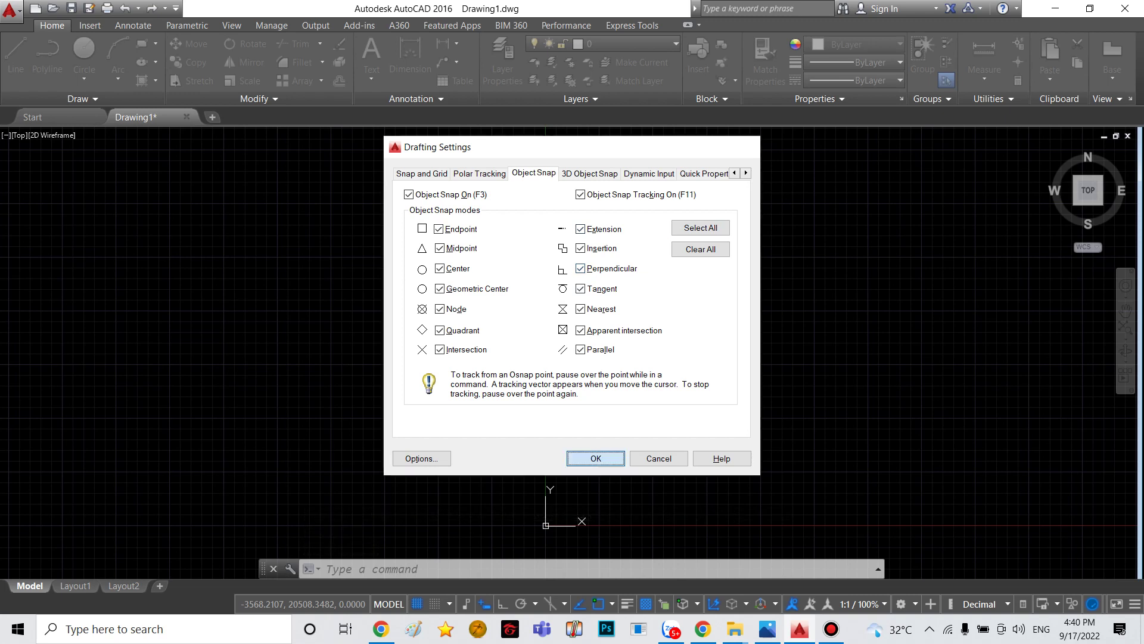
left_click(599, 458)
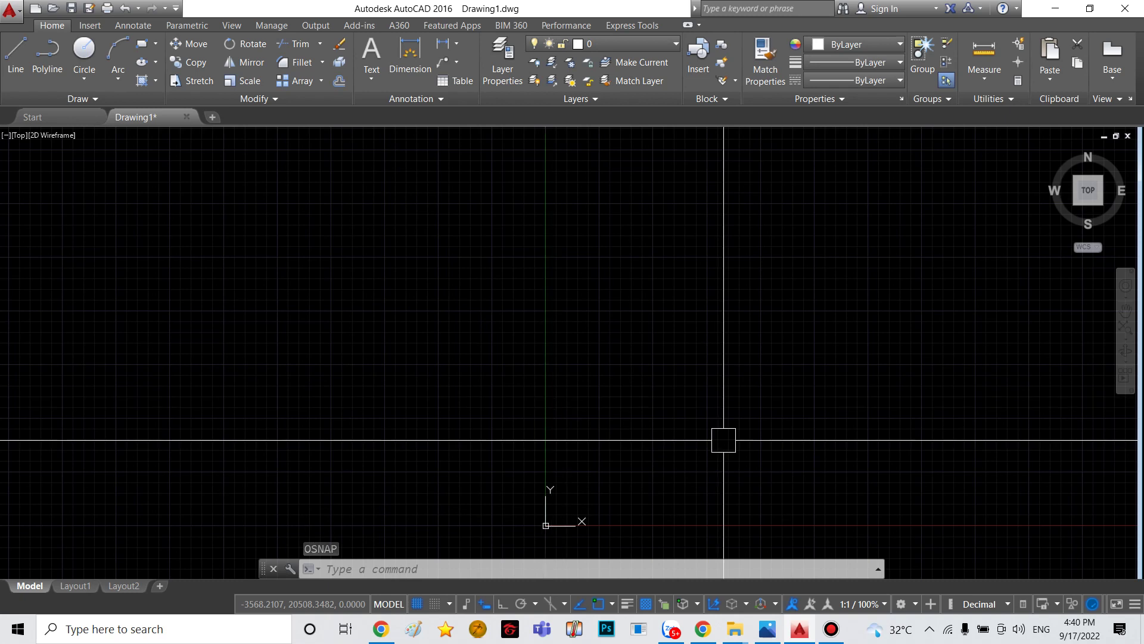
left_click(929, 629)
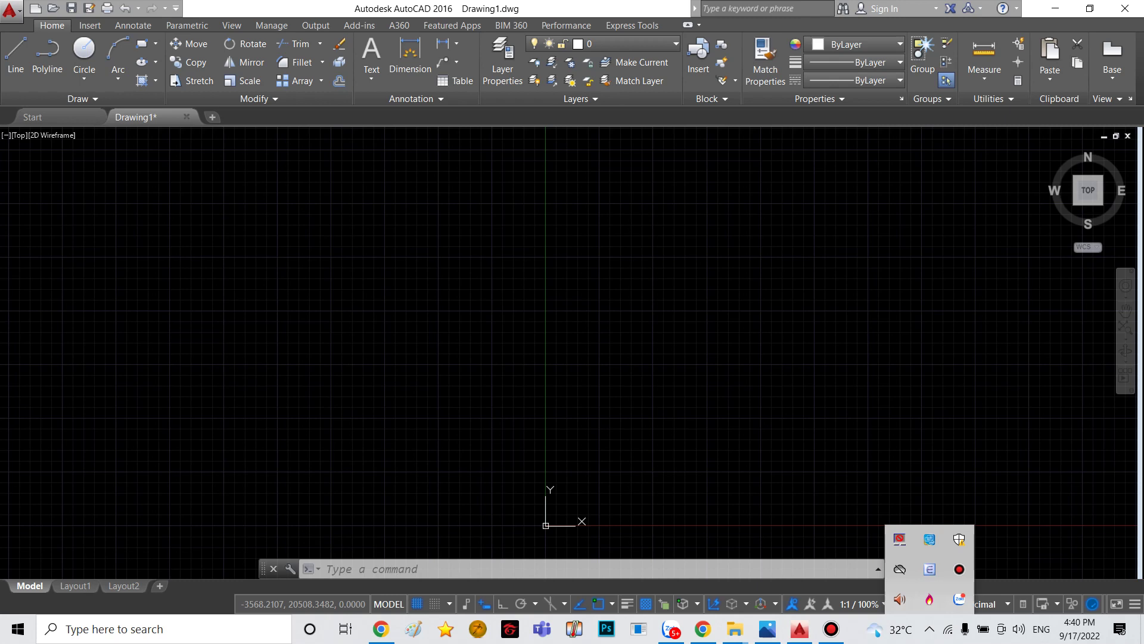
left_click(745, 378)
type("MVSETUP")
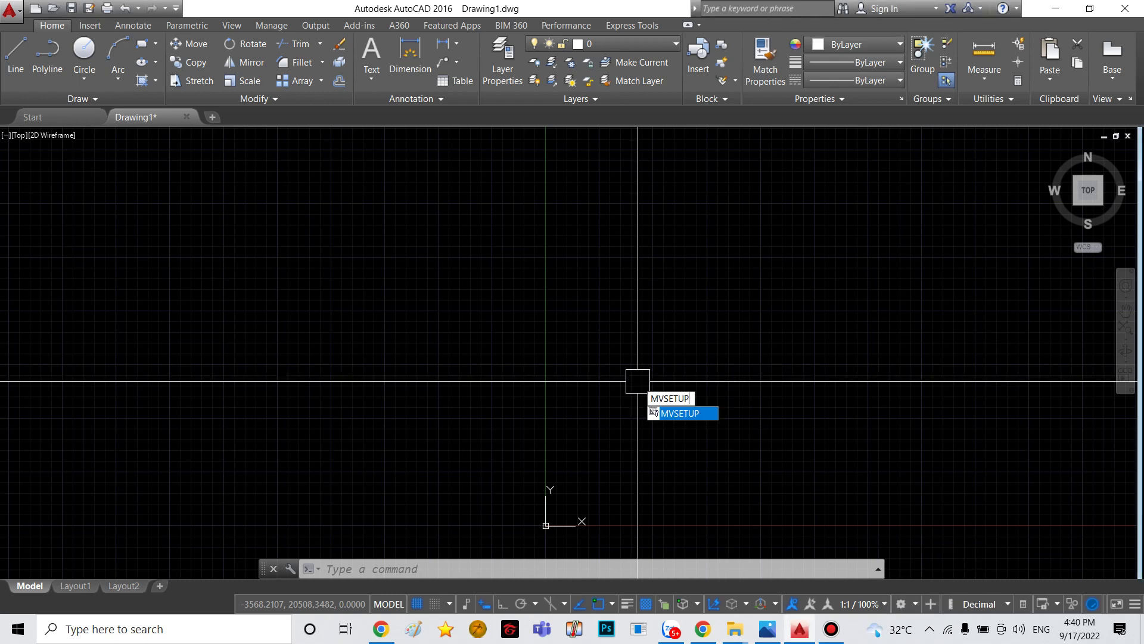
- Run MVSETUP without paper space: metric units, scale factor 100, and a 297 × 210 sheet border
key("Return")
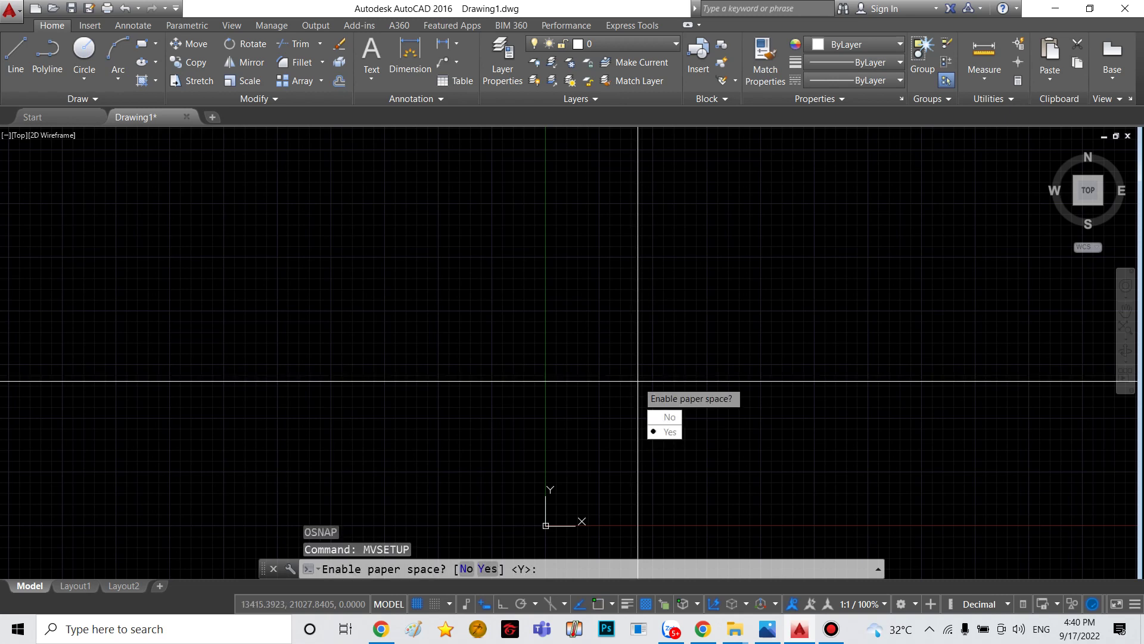
type("n")
key("Return")
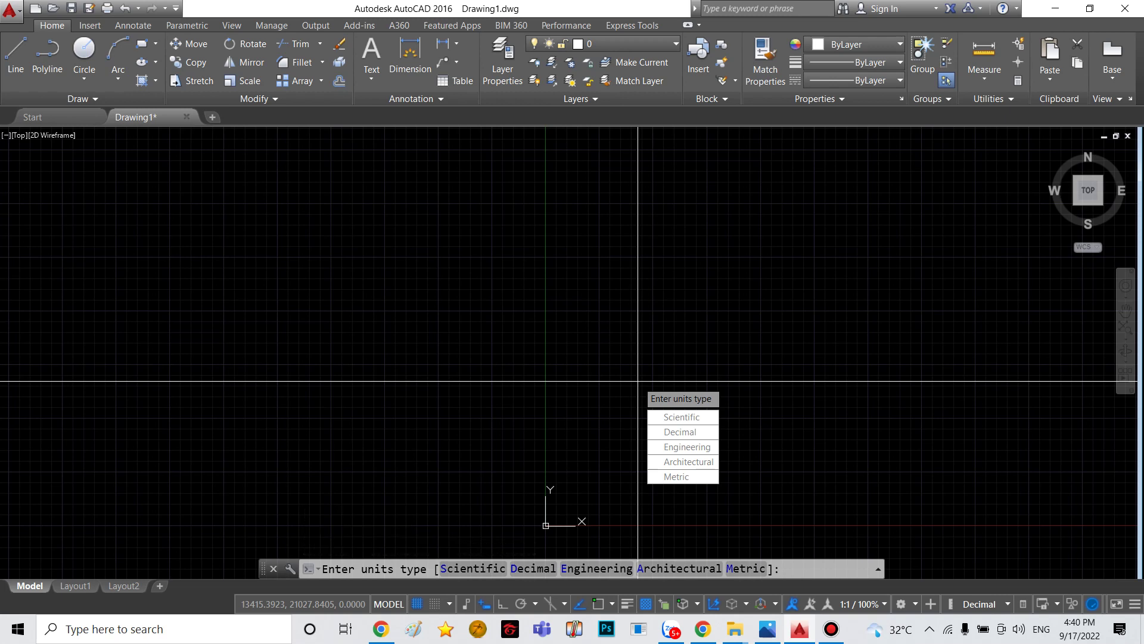
type("m")
key("Return")
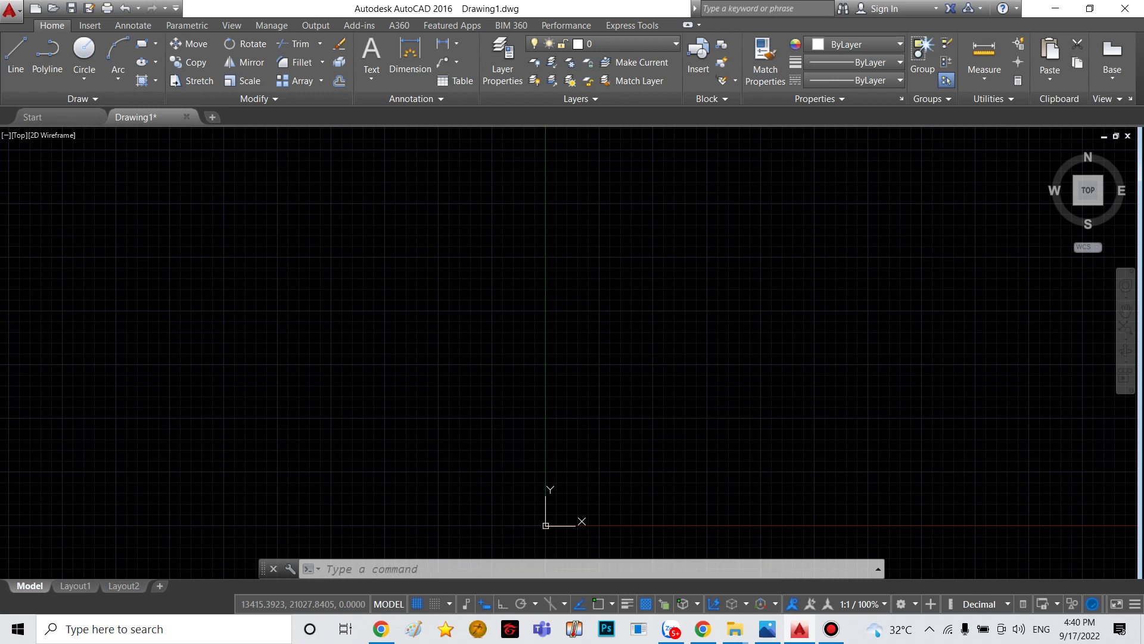
type("100")
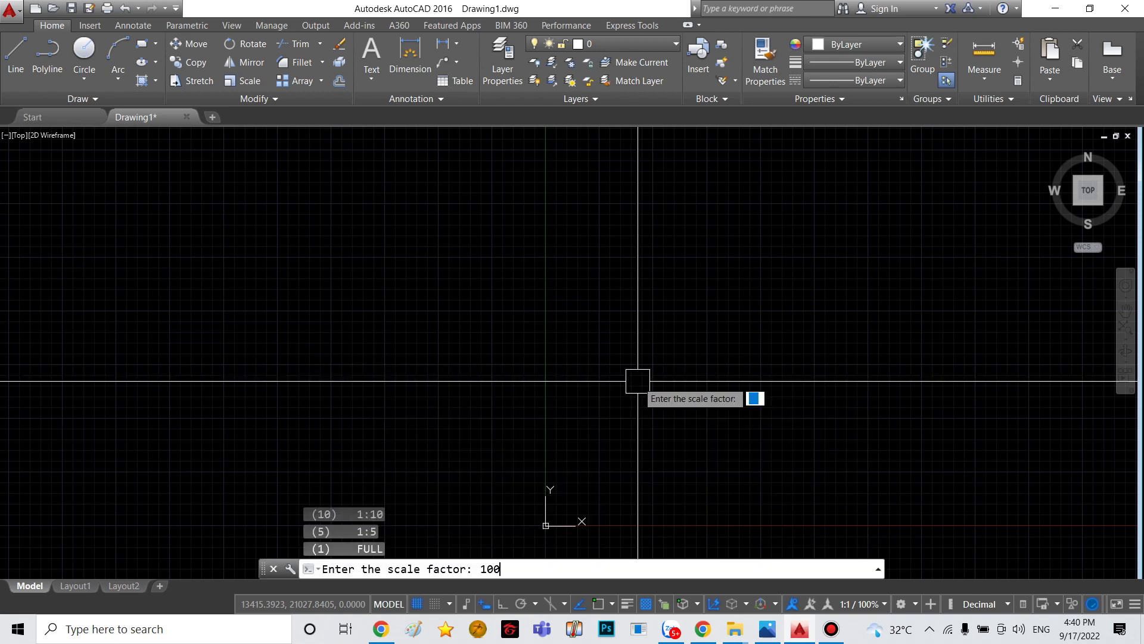
key("Return")
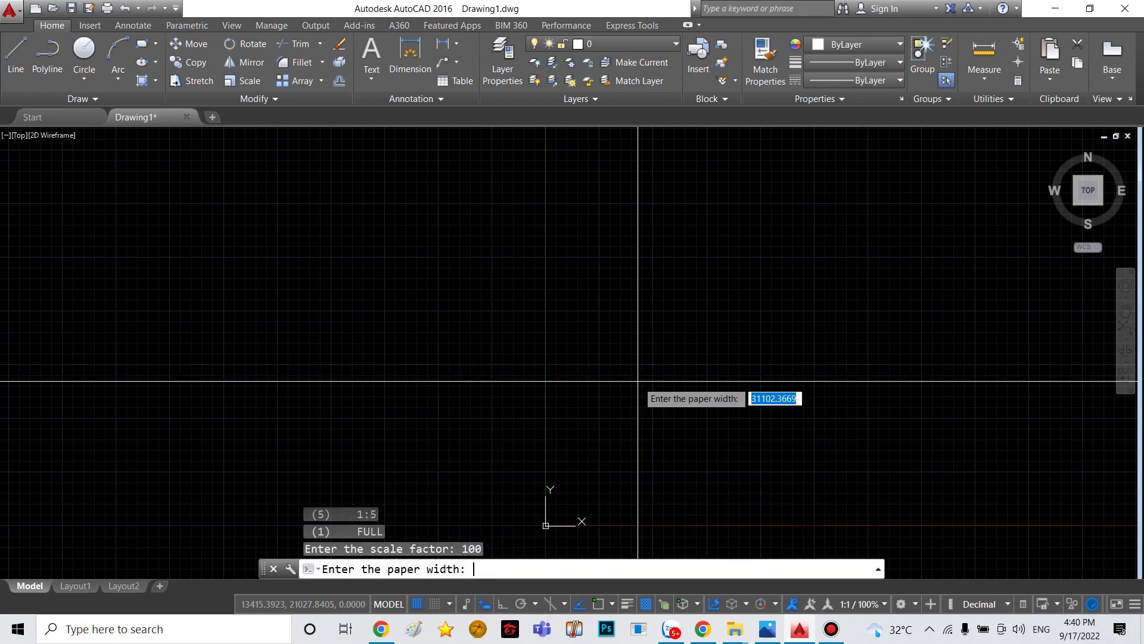
type("297")
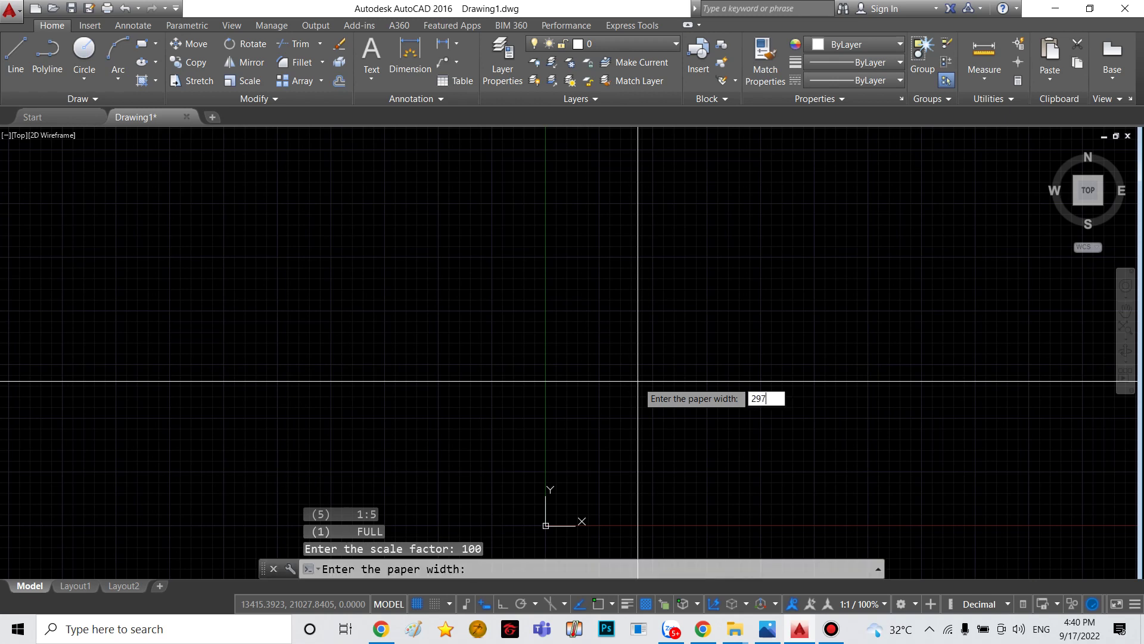
key("Return")
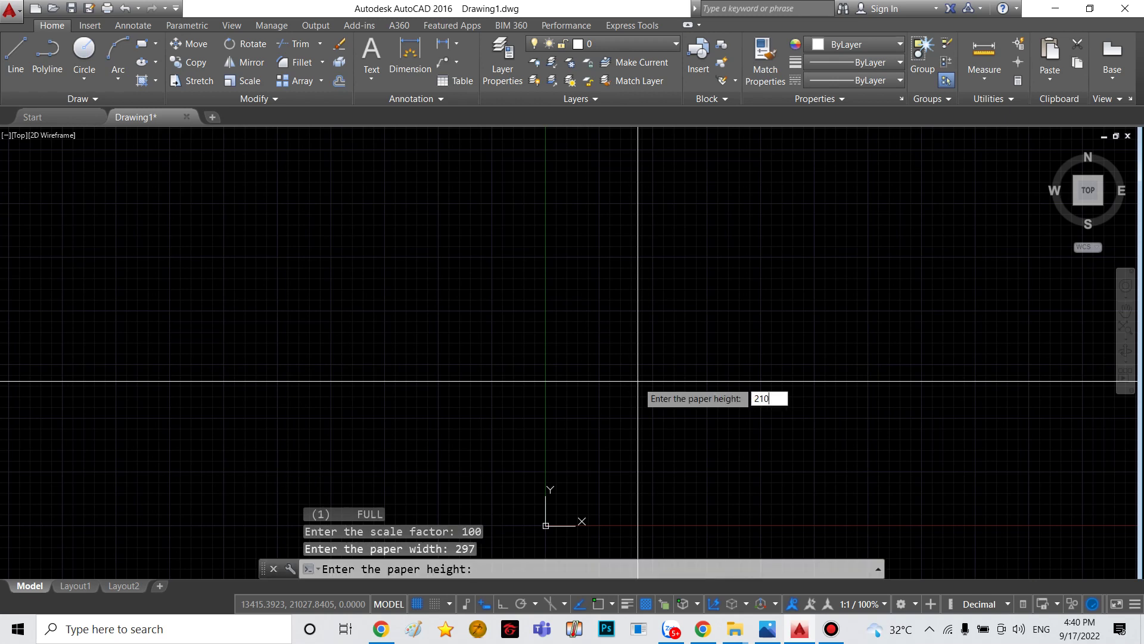
key("Return")
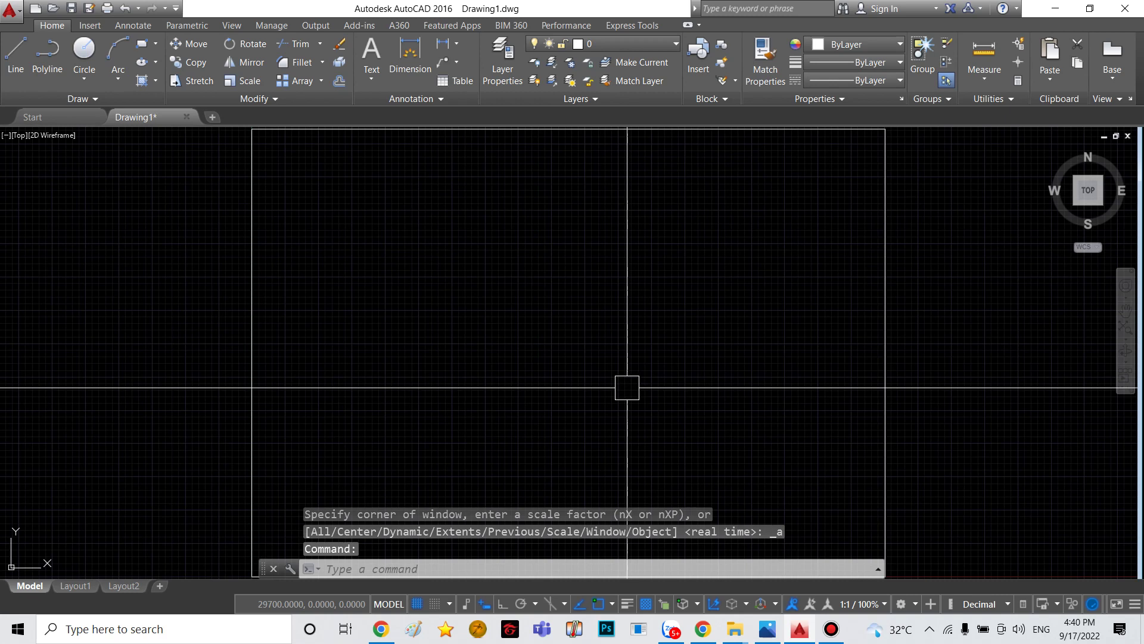
- Switch the grid off and recentre the view on the paper border
key("F7")
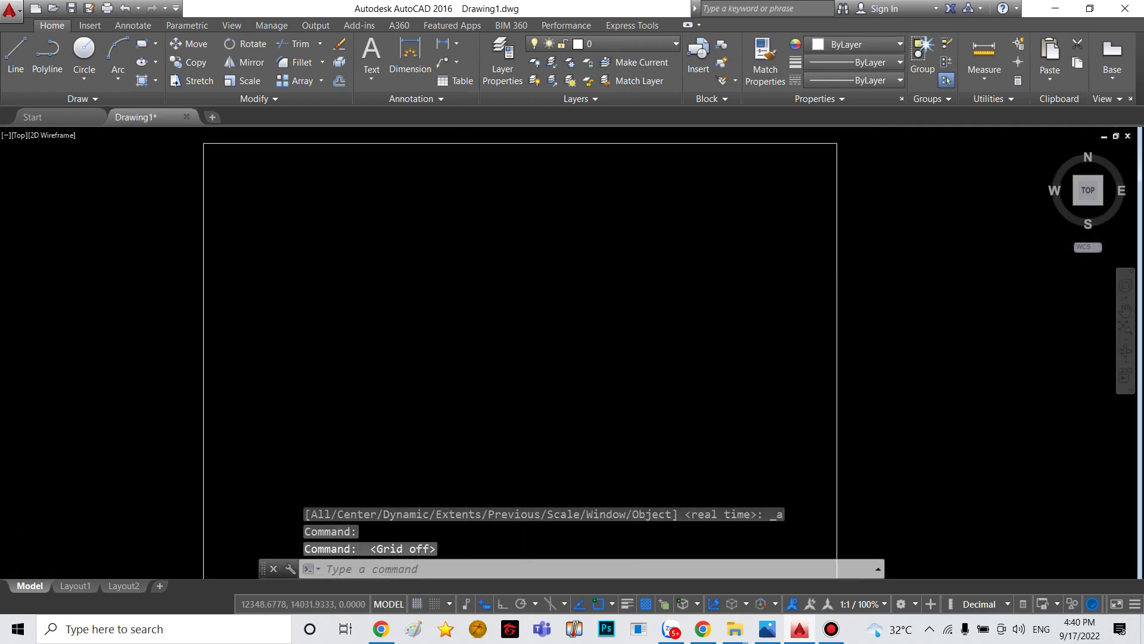
scroll(756, 301, "down", 2)
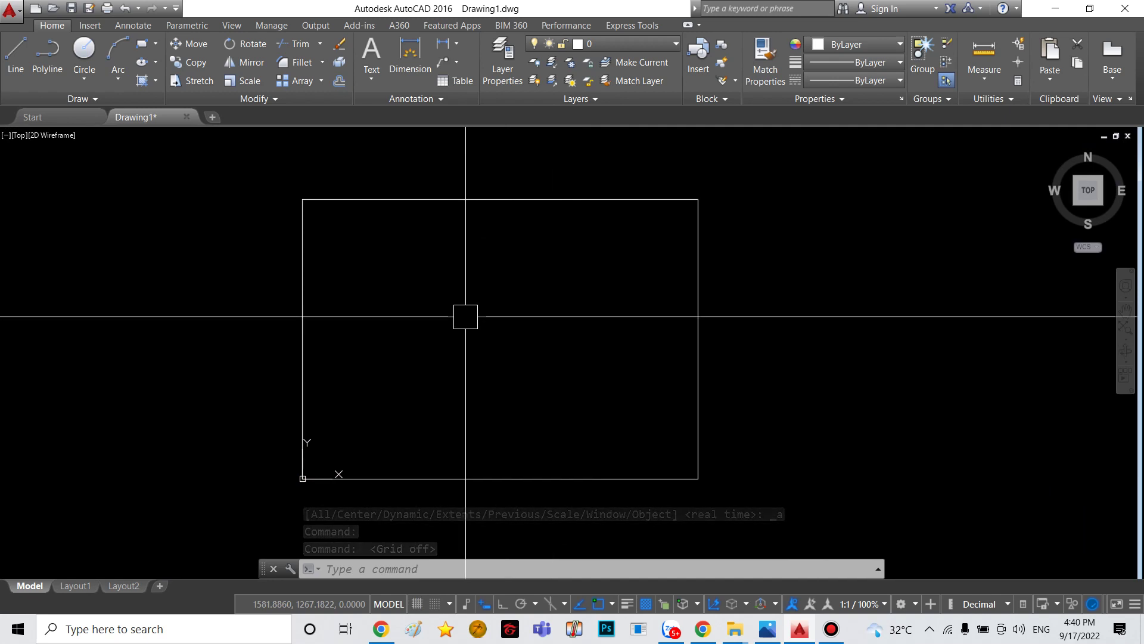
scroll(465, 314, "up", 2)
middle_click_drag(493, 312, 500, 337)
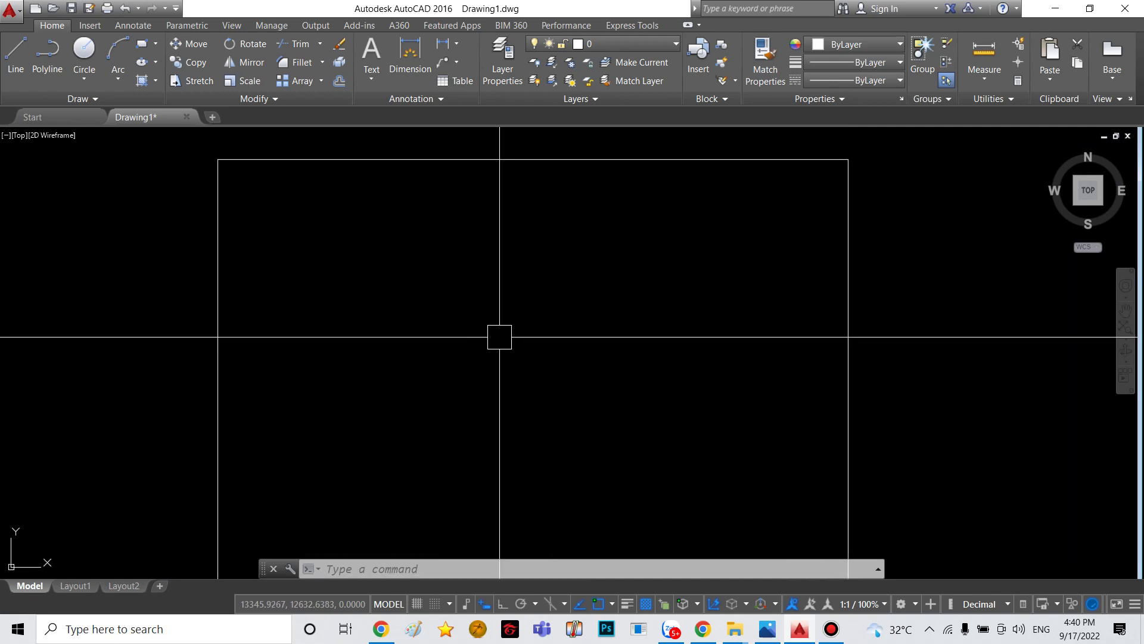
type("l")
key("Return")
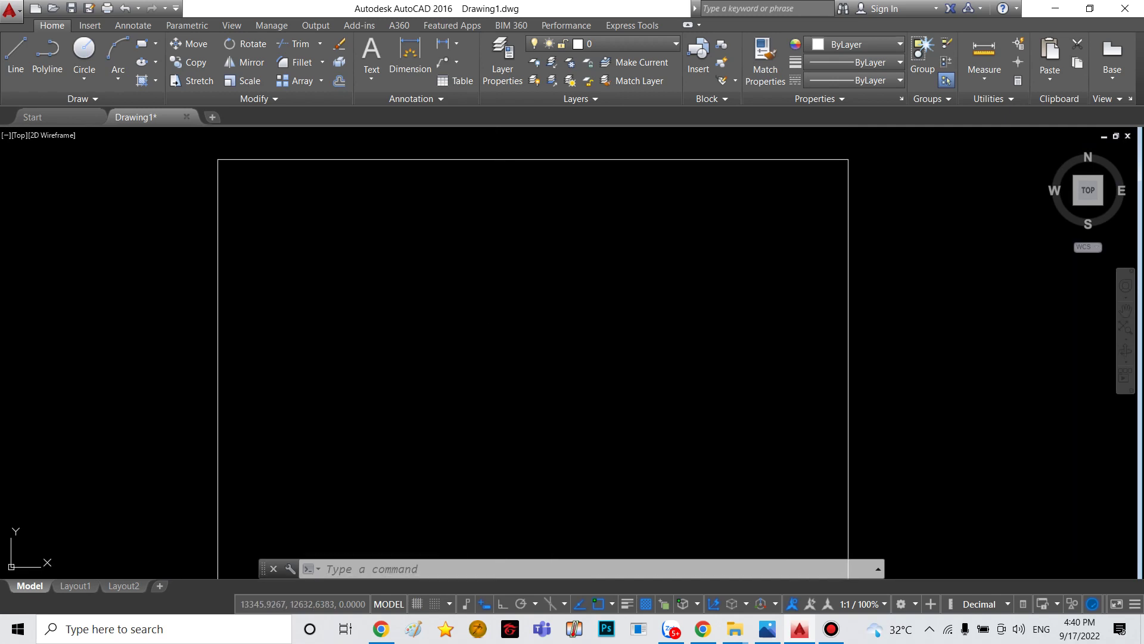
- Sketch a freeform eight-vertex practice line inside the sheet
left_click(343, 314)
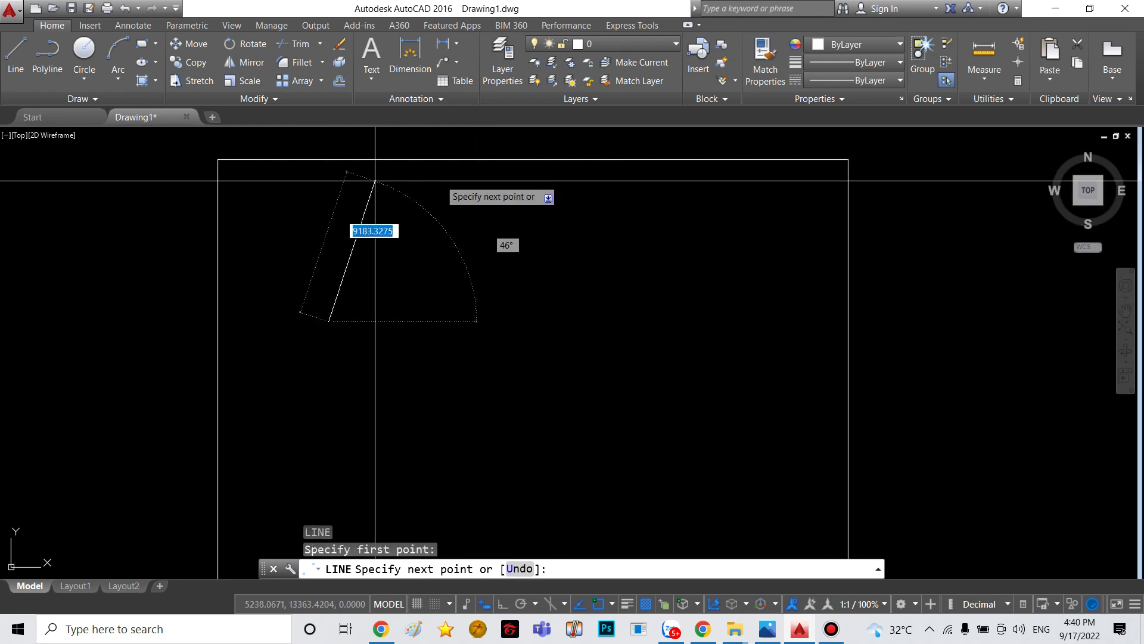
left_click(532, 210)
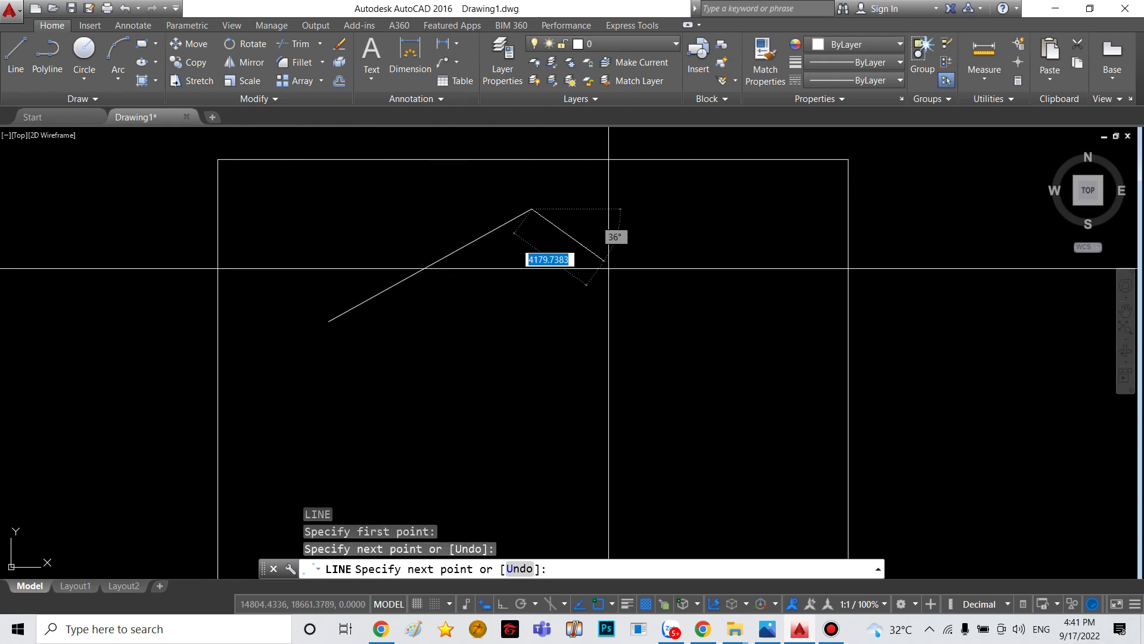
left_click(609, 270)
left_click(484, 340)
left_click(396, 275)
left_click(369, 223)
left_click(586, 173)
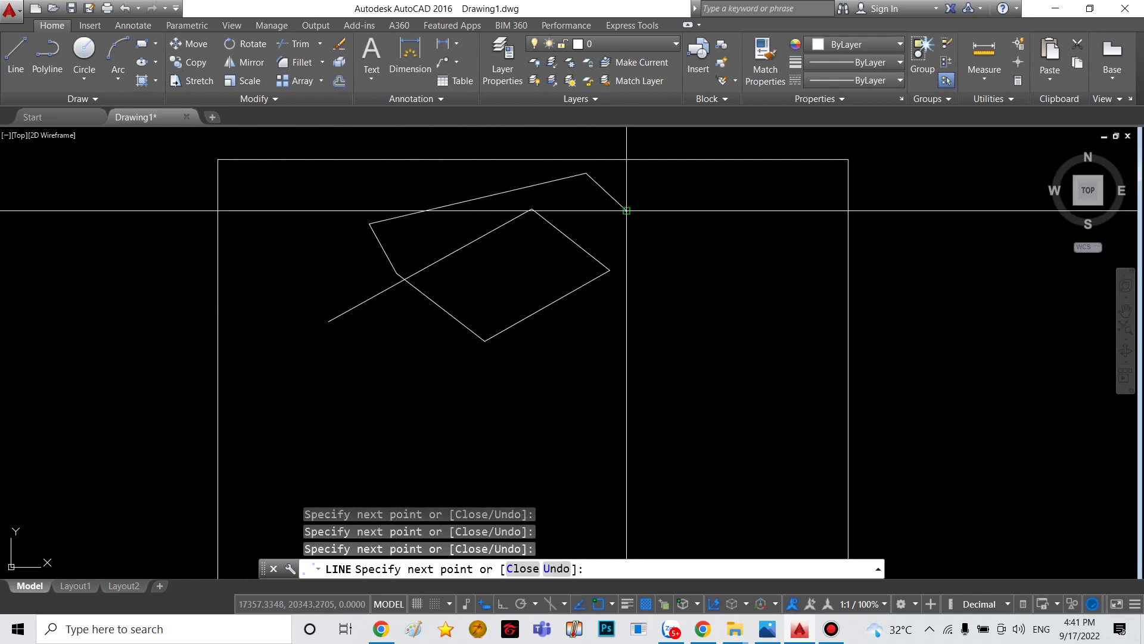
left_click(627, 210)
key("Escape")
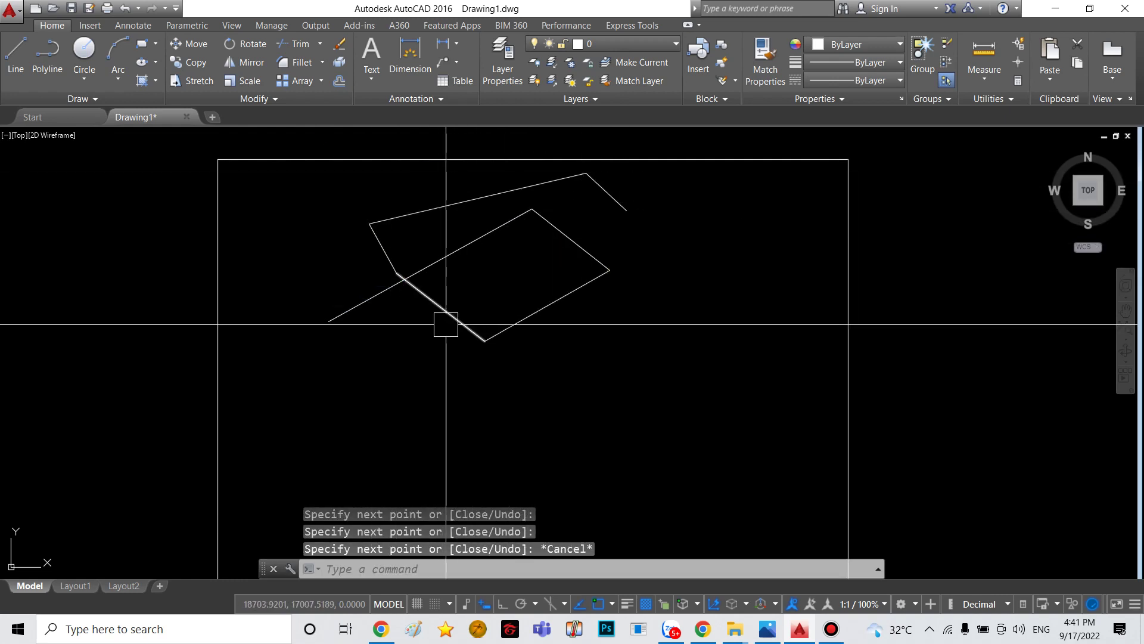
- Turn Ortho on with F8 and draw a stepped orthogonal practice line
key("F8")
type("L")
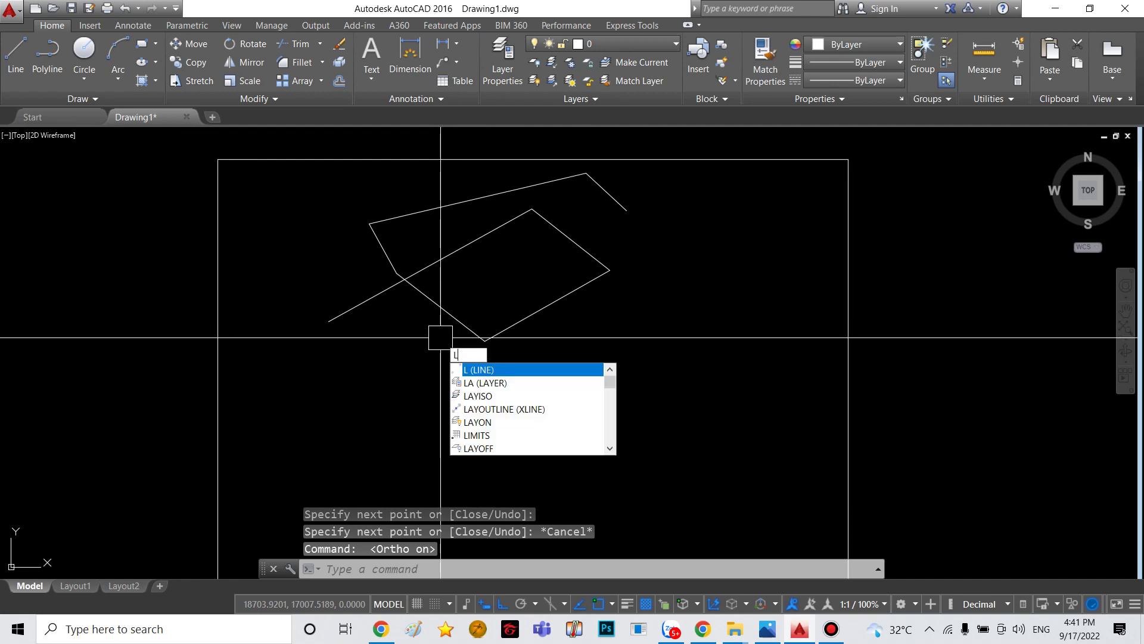
key("Return")
left_click(404, 348)
left_click(403, 479)
left_click(549, 479)
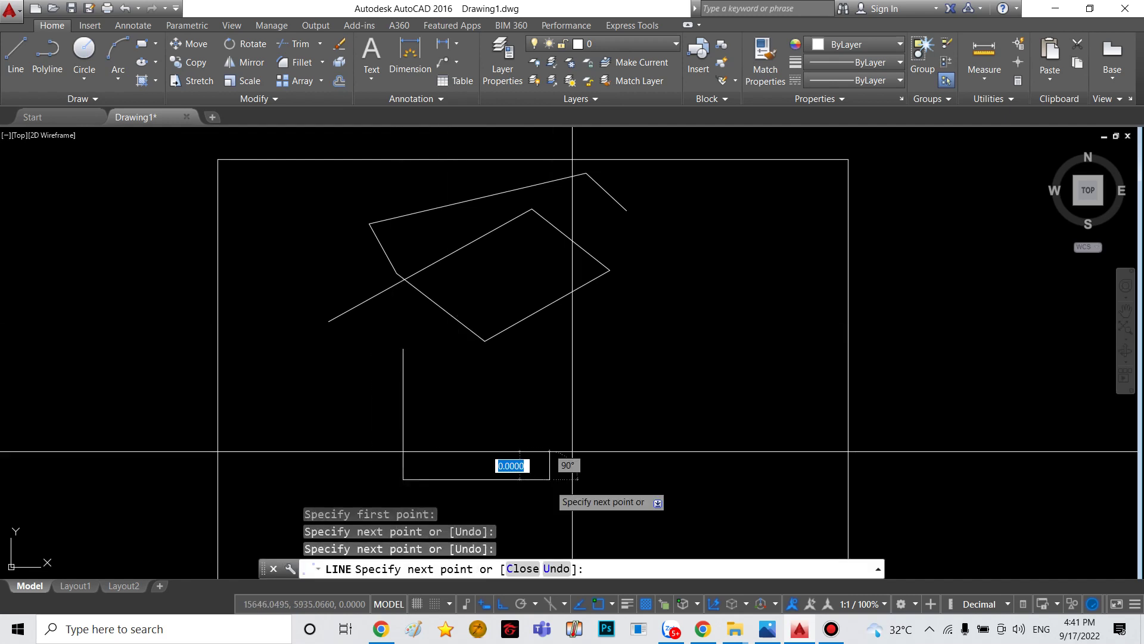
left_click(550, 410)
left_click(662, 409)
left_click(662, 290)
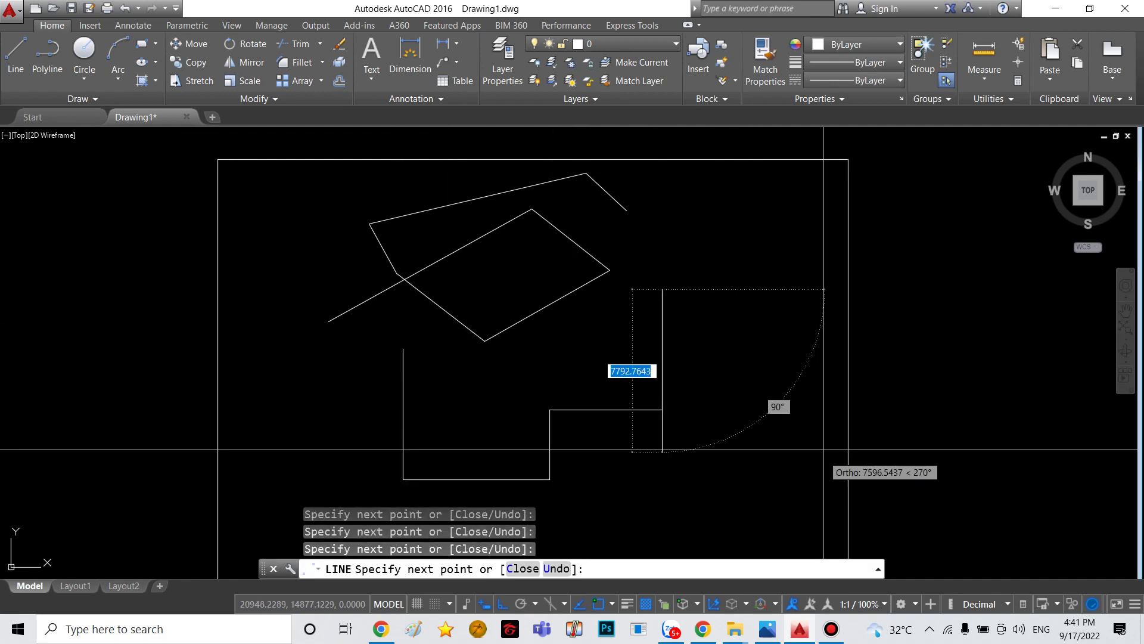
left_click(817, 380)
left_click(817, 474)
key("Escape")
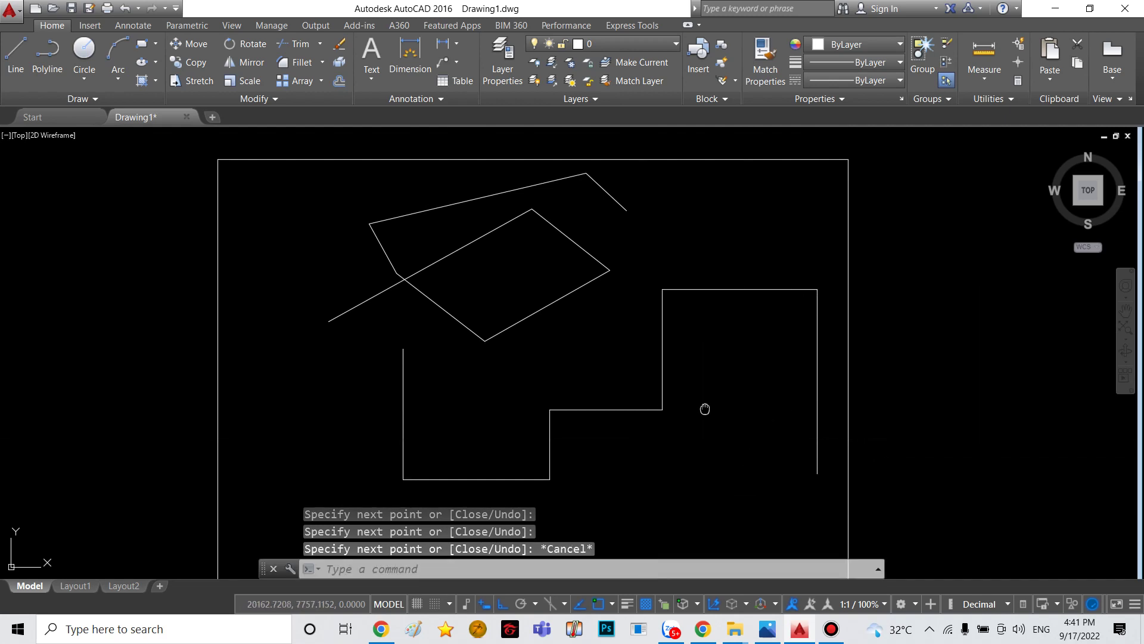
- Erase the practice lines with a crossing selection, plus the leftover vertical line
middle_click_drag(704, 409, 595, 379)
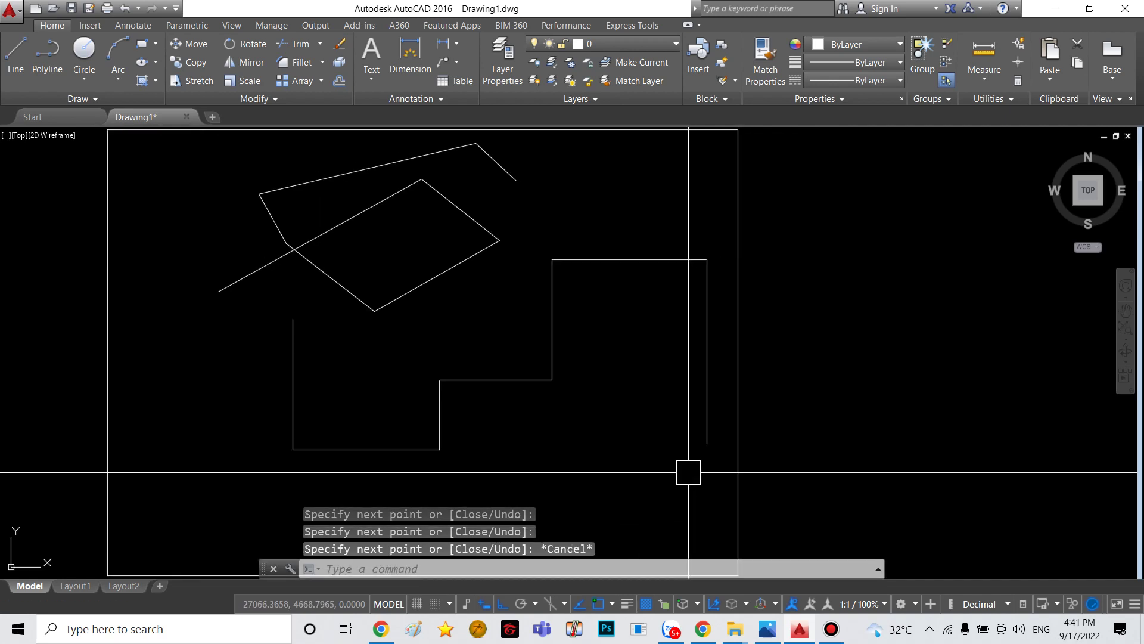
left_click(705, 497)
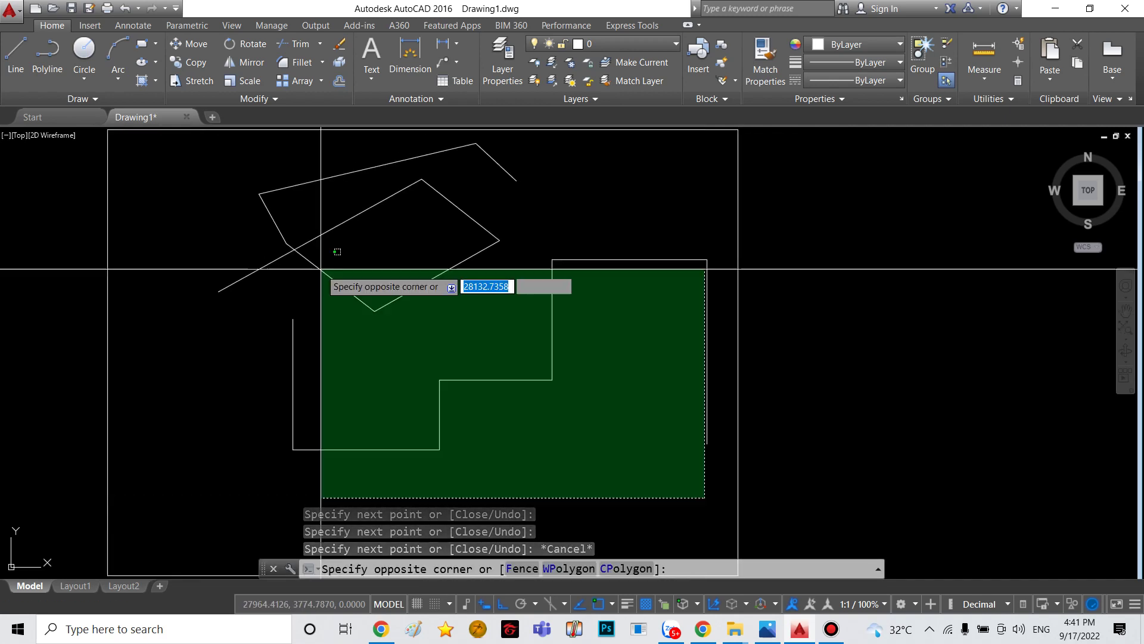
left_click(261, 163)
type("E")
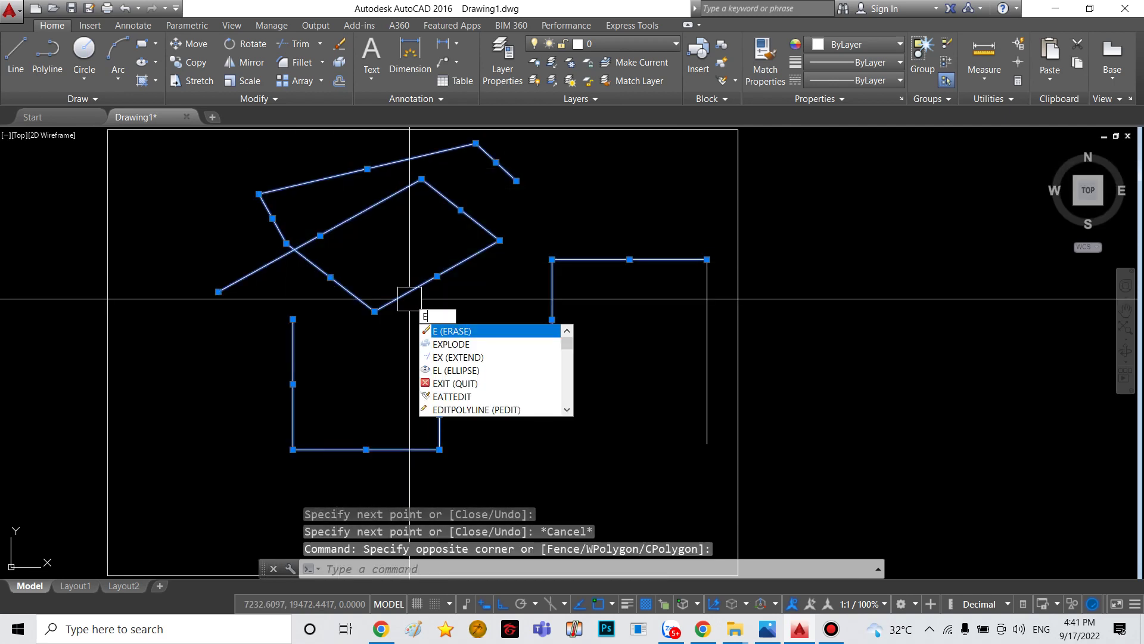
key("Return")
left_click(708, 304)
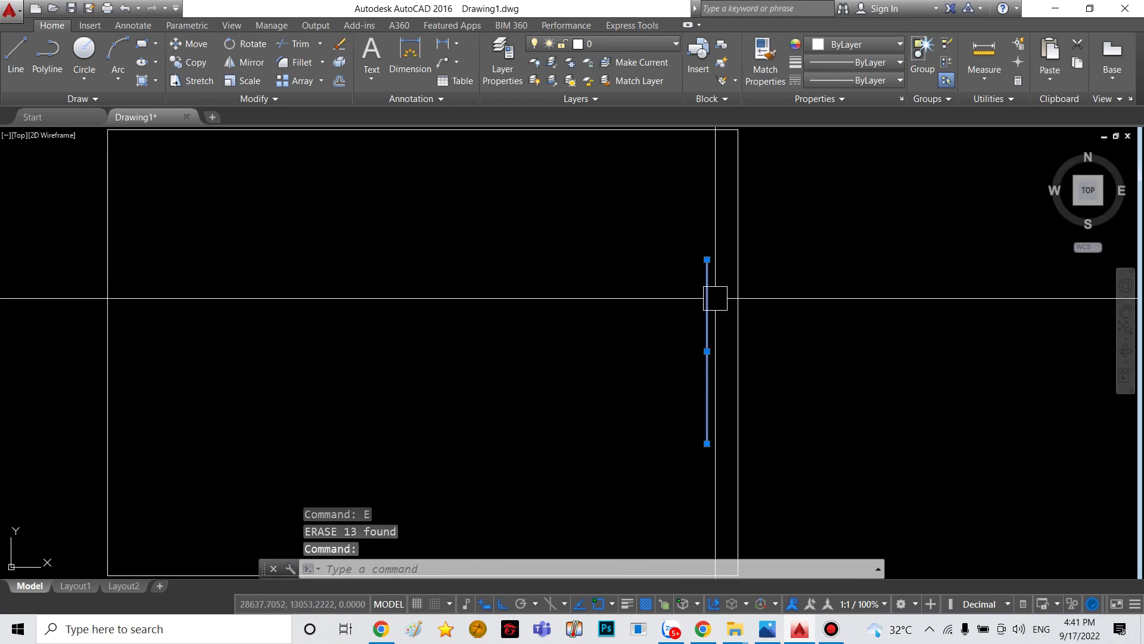
key("Return")
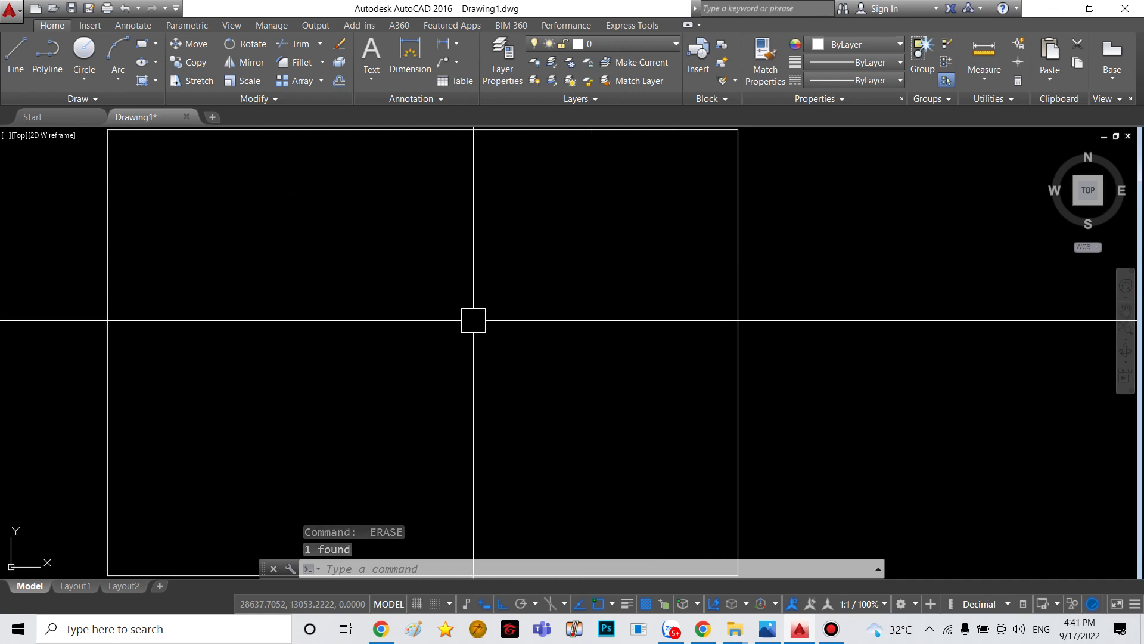
- Draw a horizontal line 3500 long
type("l")
key("Return")
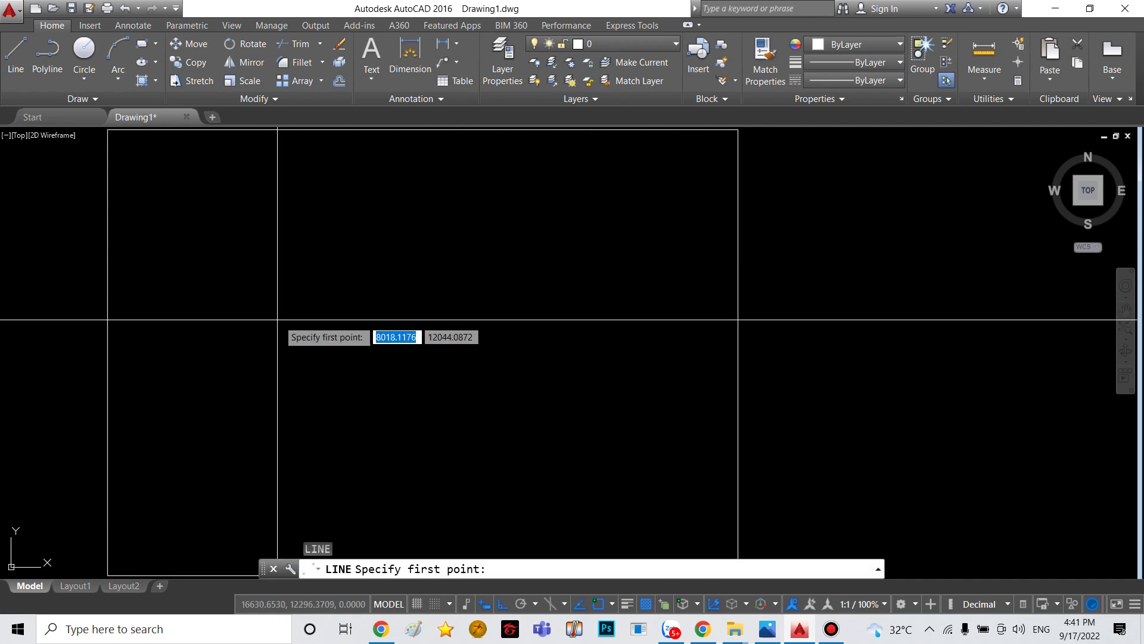
key("Escape")
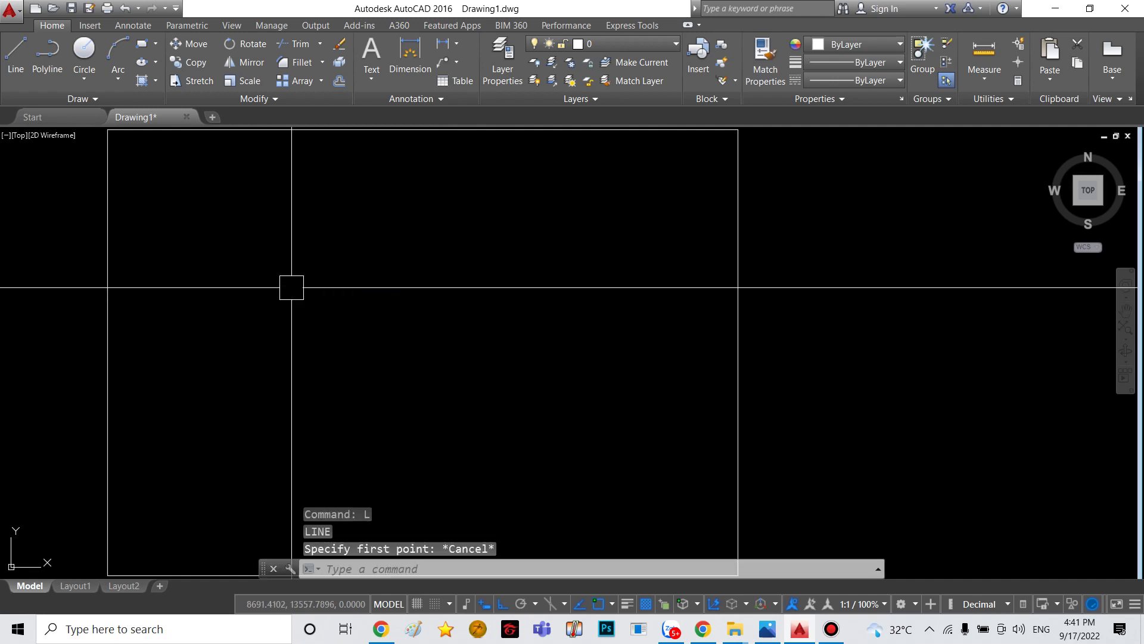
key("Return")
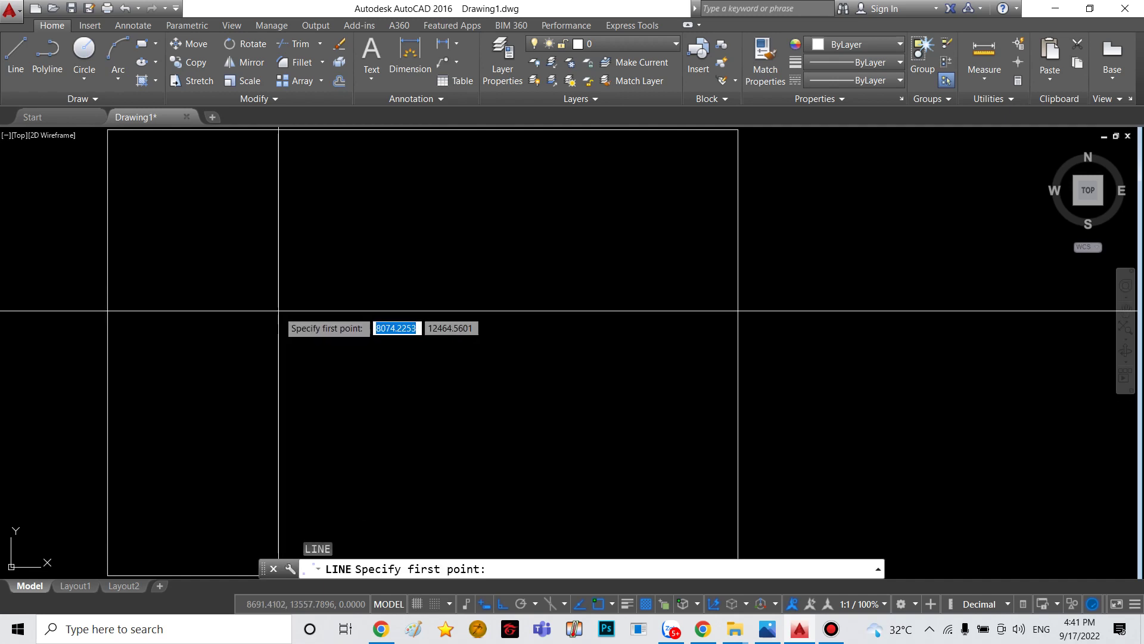
left_click(277, 309)
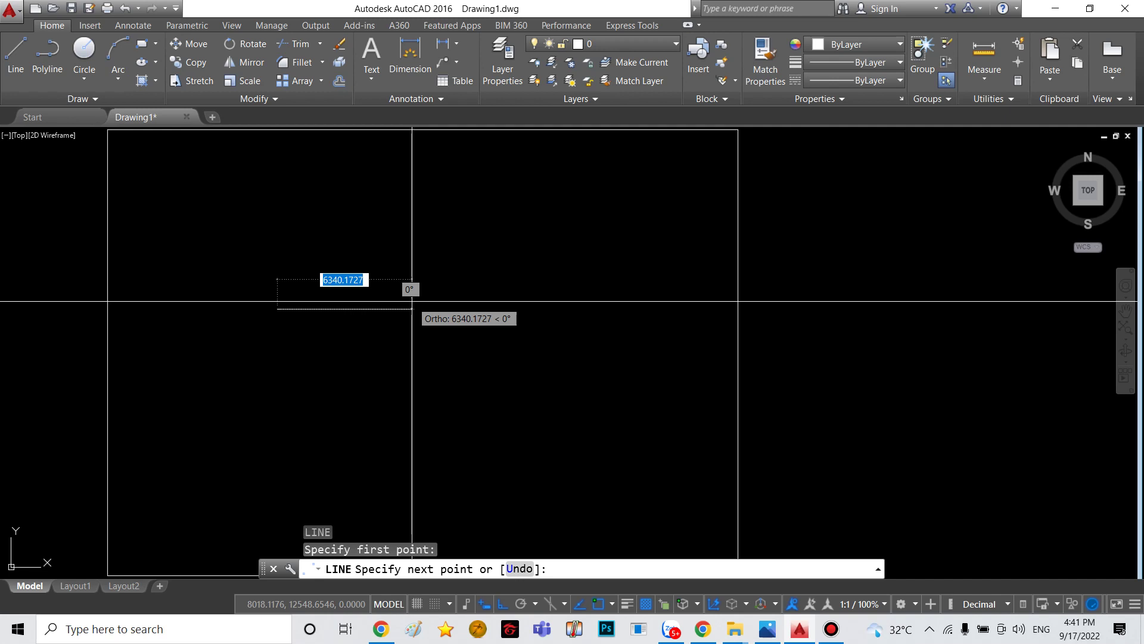
type("3500")
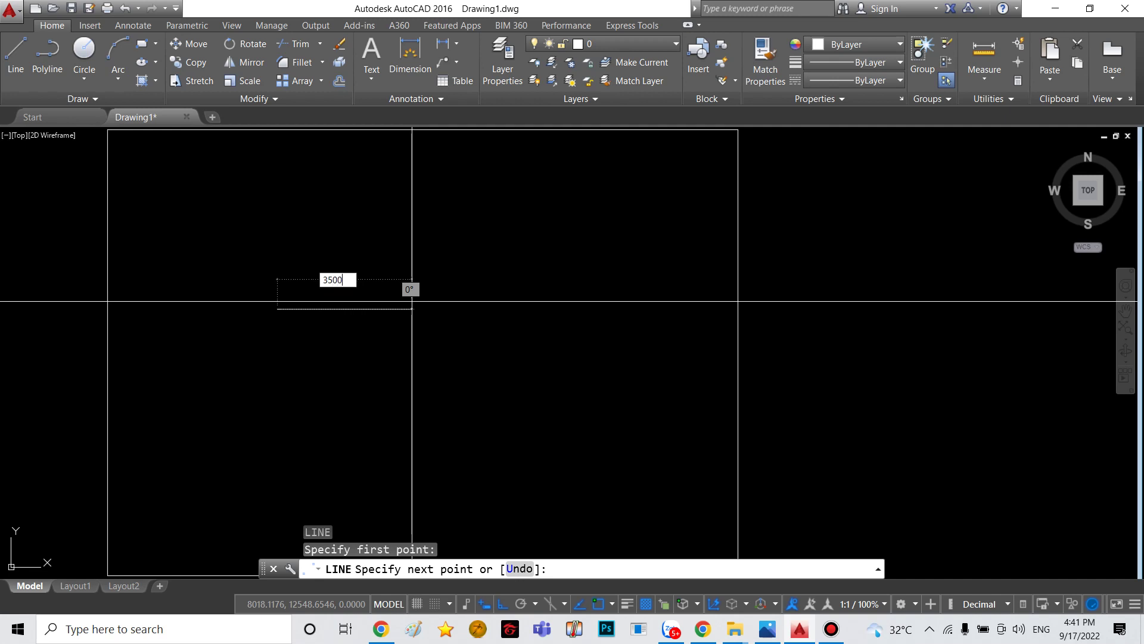
key("Return")
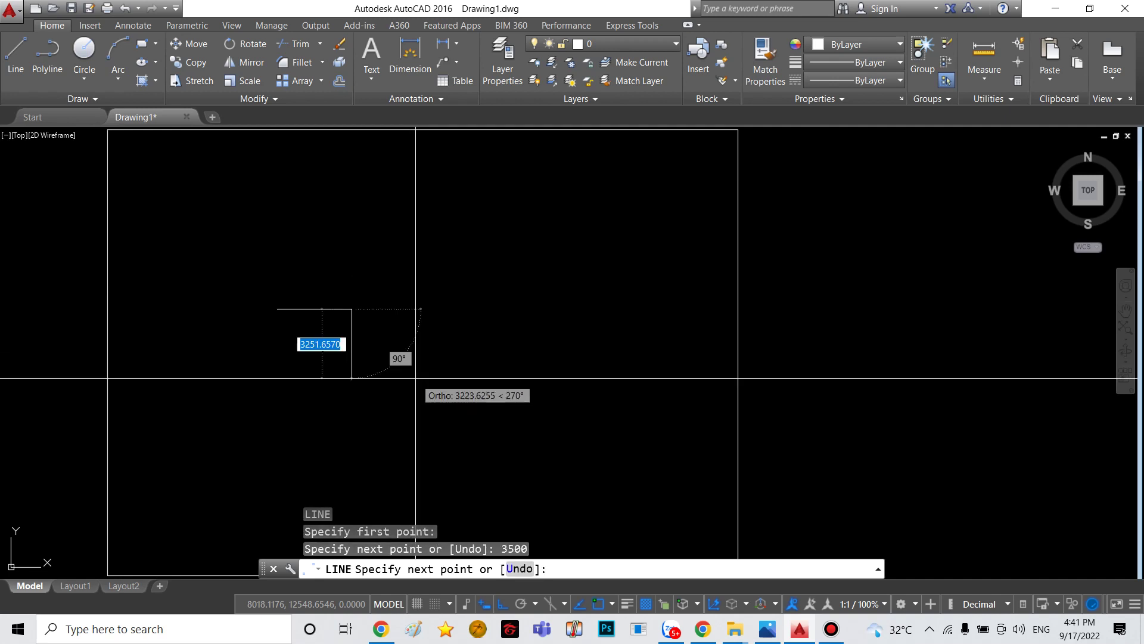
scroll(348, 341, "up", 4)
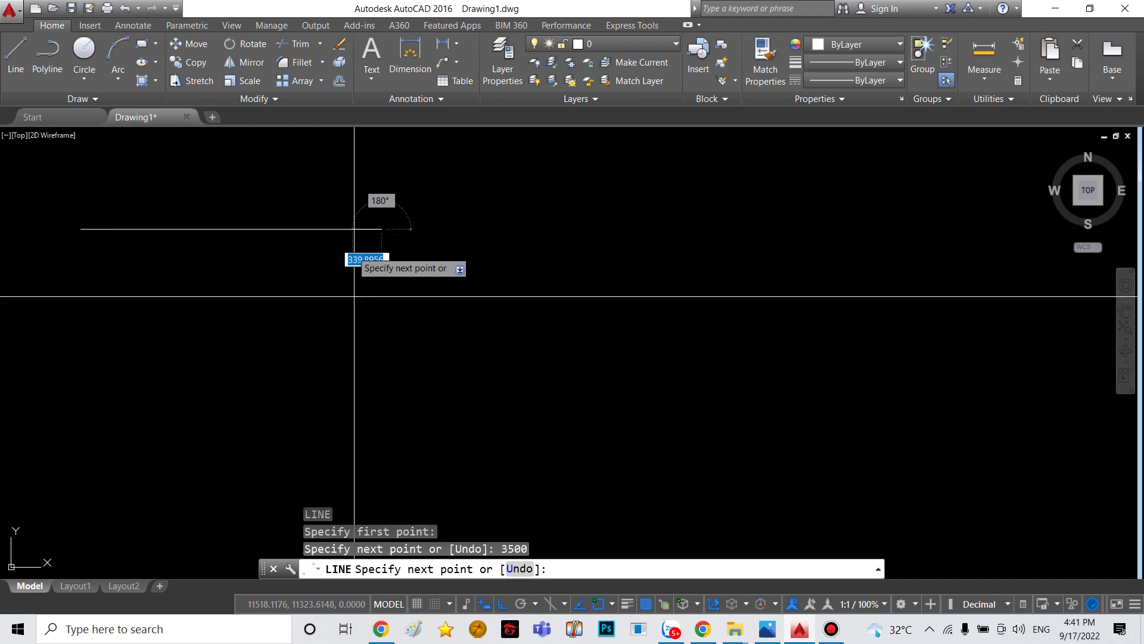
middle_click_drag(411, 348, 492, 347)
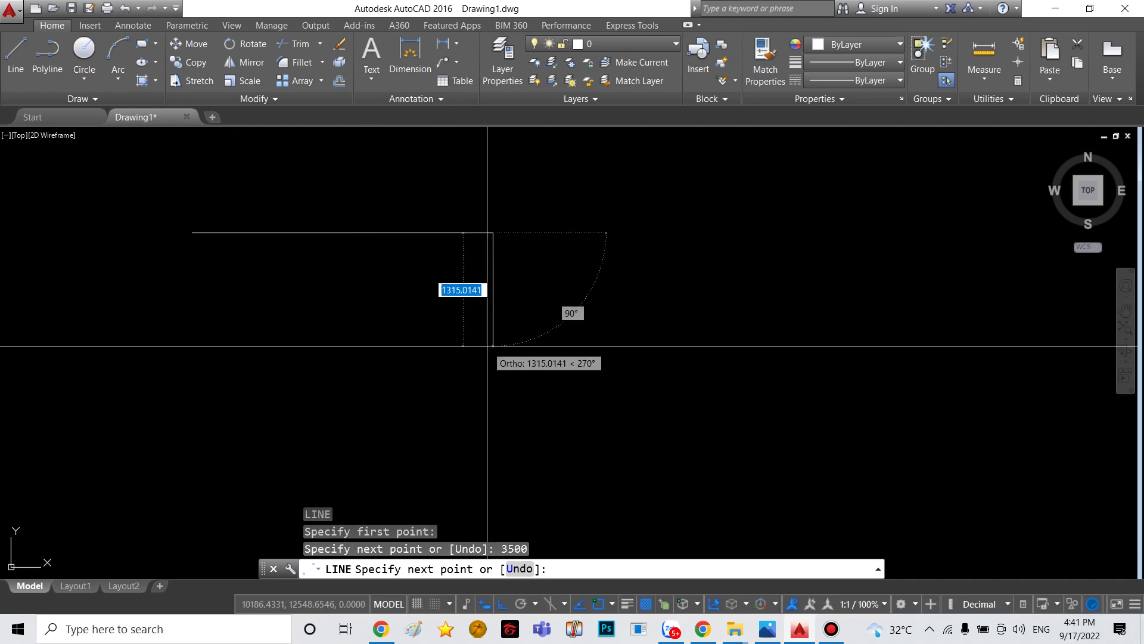
key("Escape")
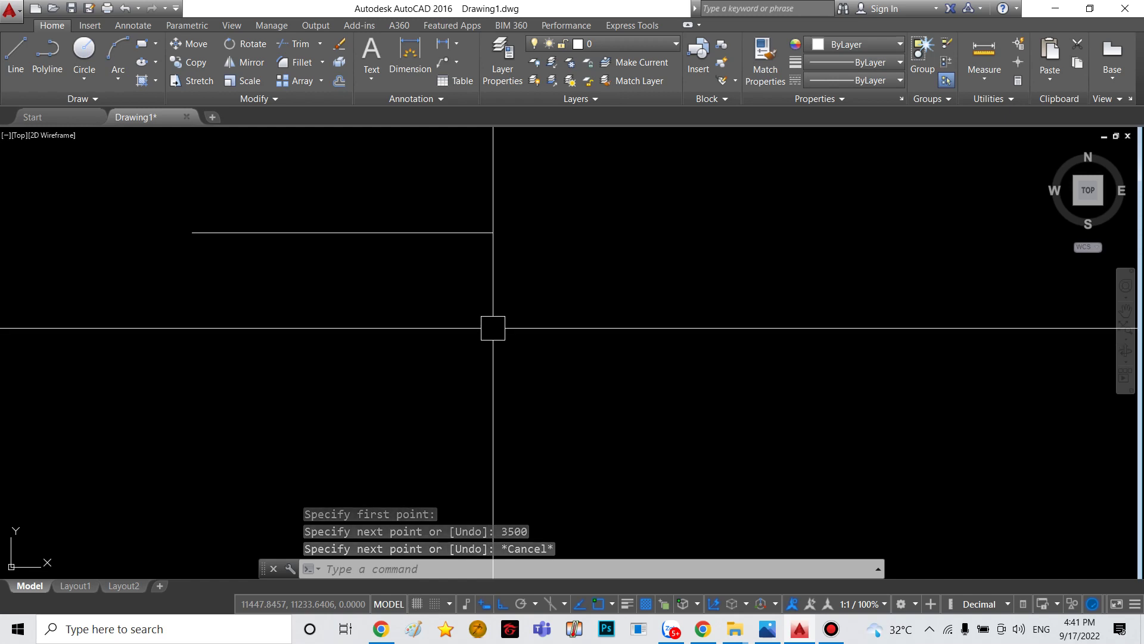
middle_click_drag(516, 324, 542, 326)
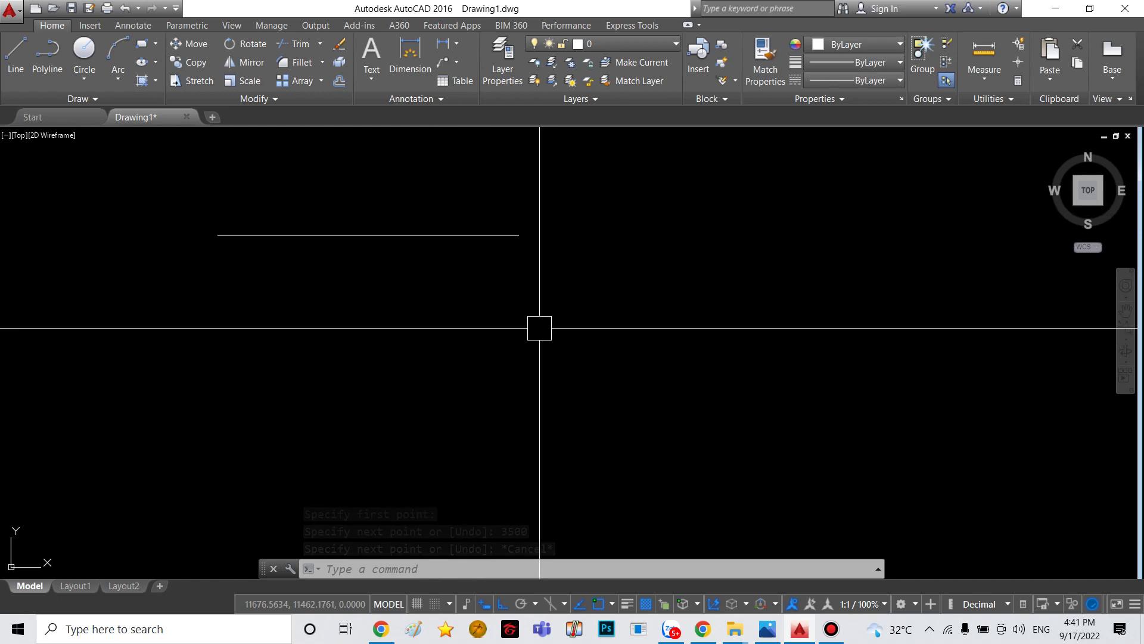
- Draw another 3500 line ending at the existing line's endpoint
type("l")
key("Return")
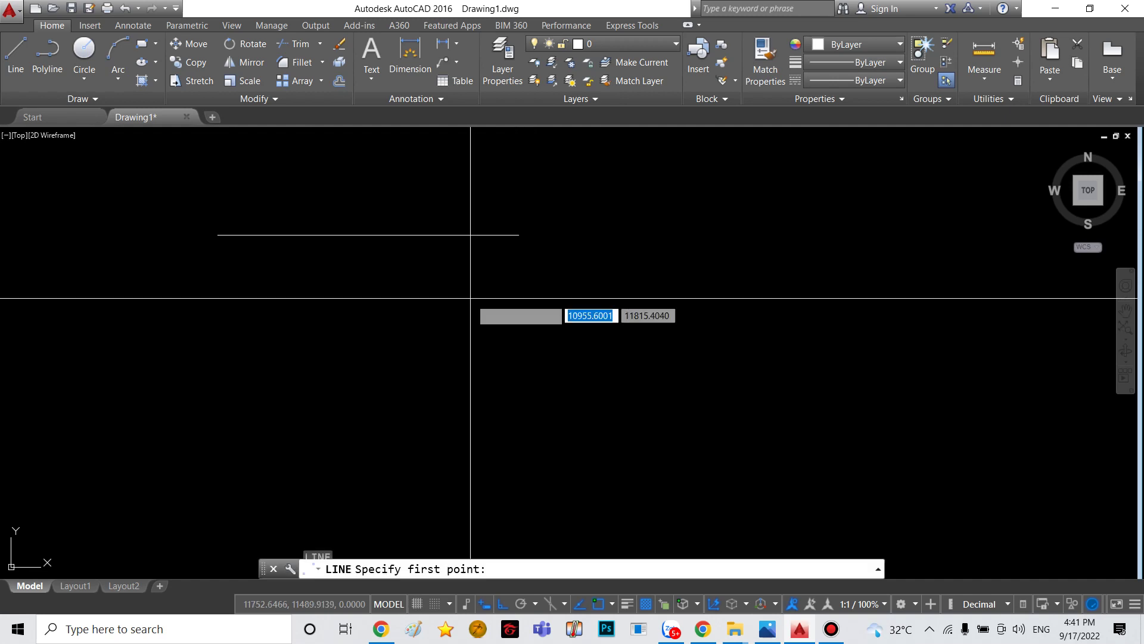
left_click(217, 234)
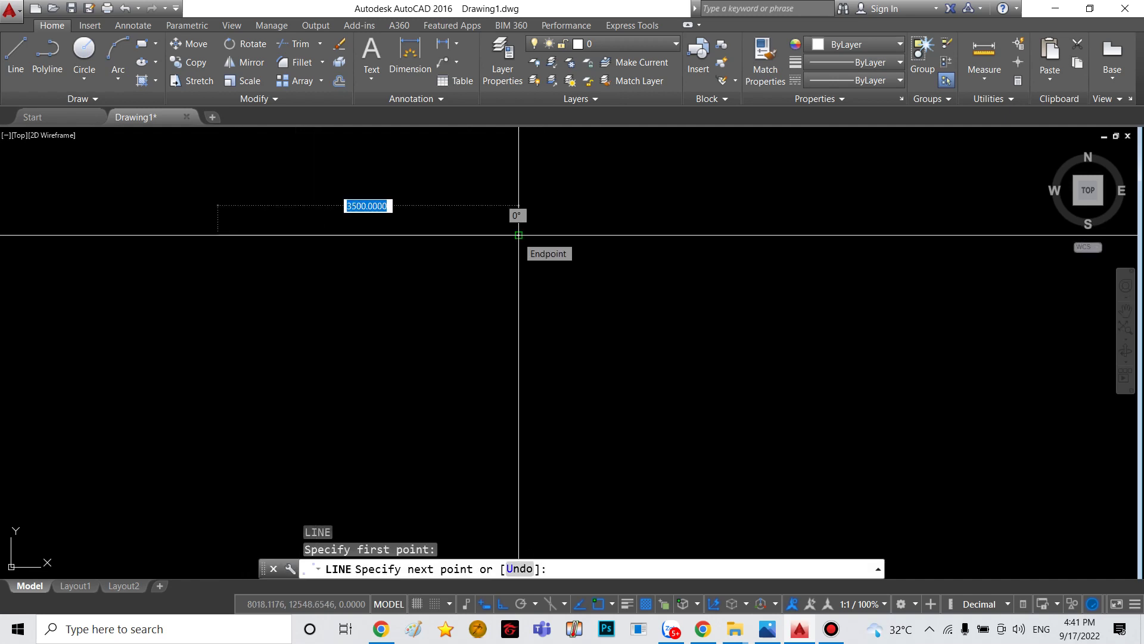
left_click(518, 235)
key("Escape")
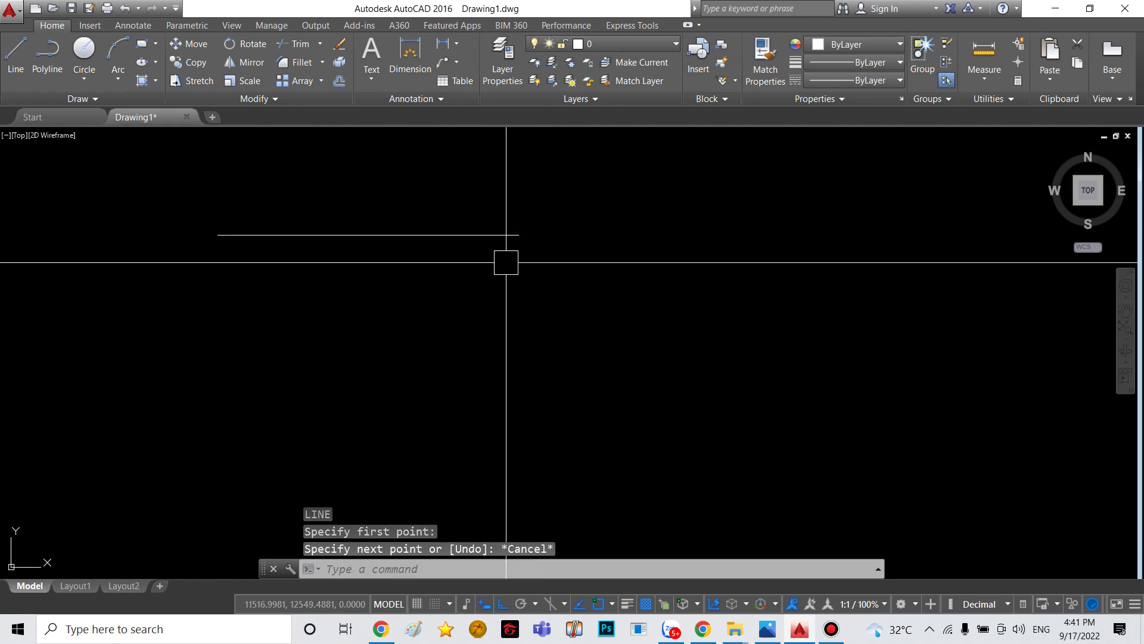
scroll(447, 274, "down", 1)
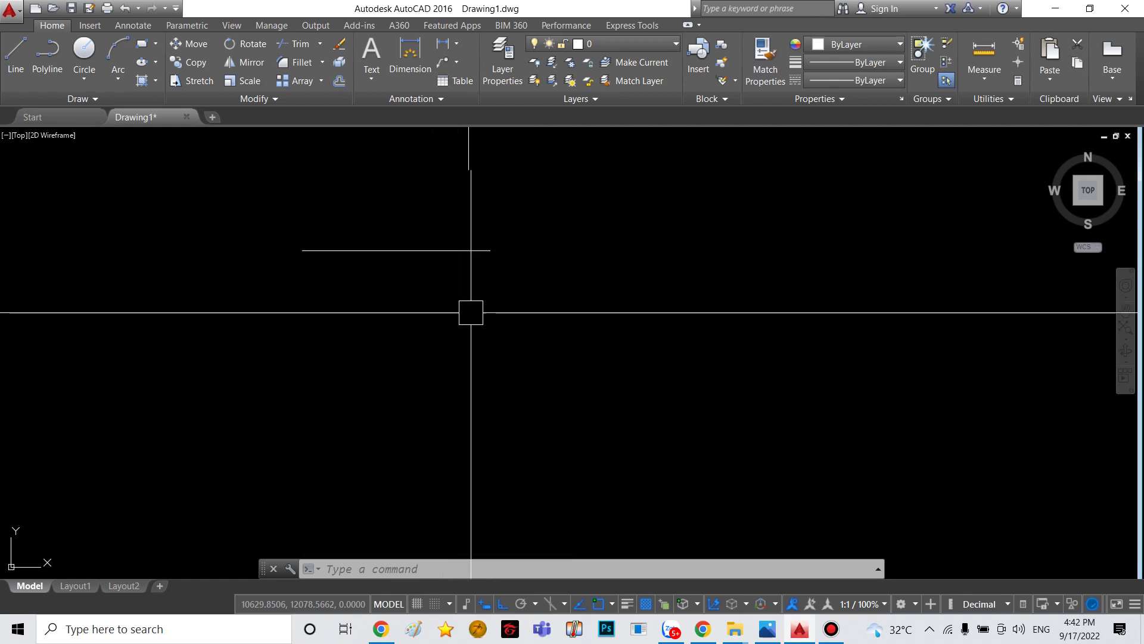
middle_click_drag(524, 320, 423, 299)
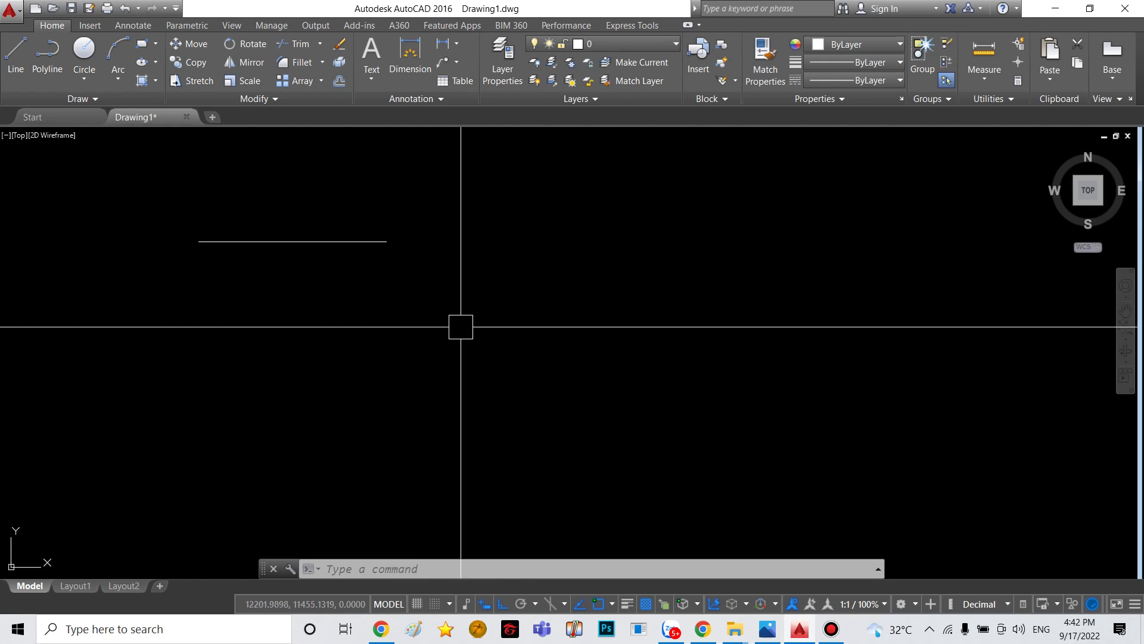
- Draw an L-shaped pair of vertical and horizontal lines
type("L")
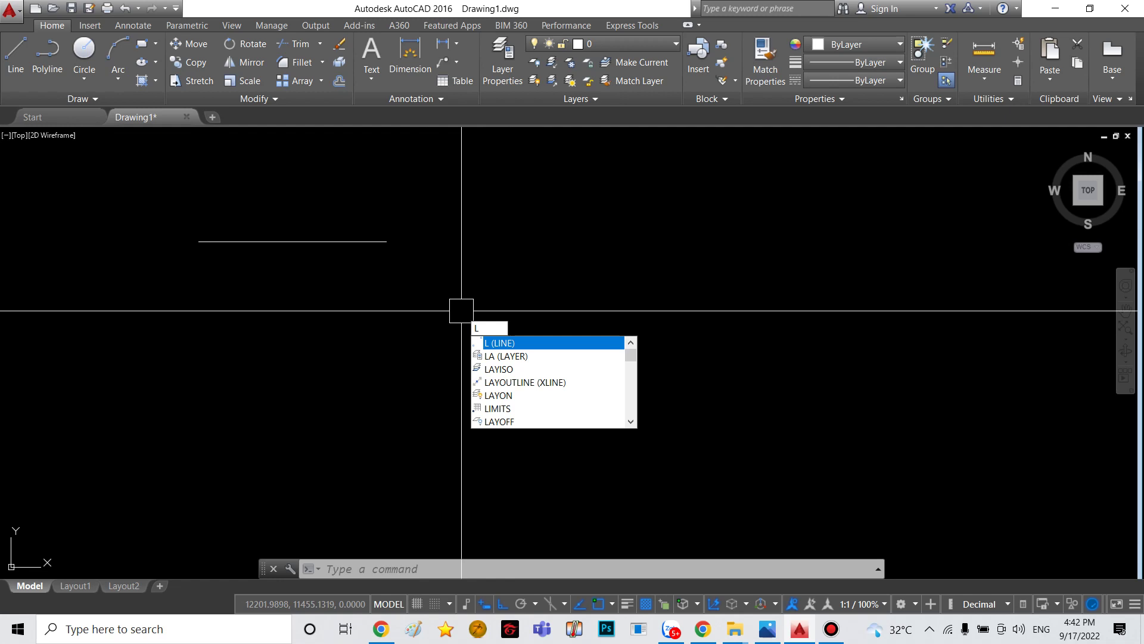
key("Return")
left_click(442, 245)
left_click(443, 404)
left_click(690, 404)
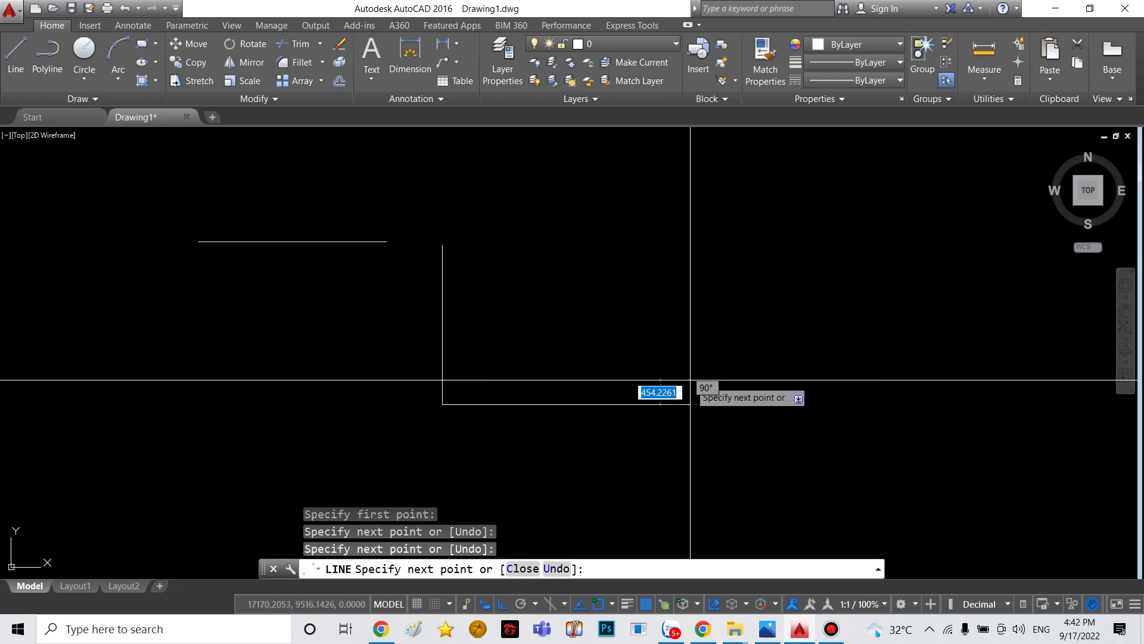
key("Escape")
key("Escape")
key("Escape")
- Add a short vertical line, then crossing-select all lines and erase them with E
scroll(661, 355, "down", 5)
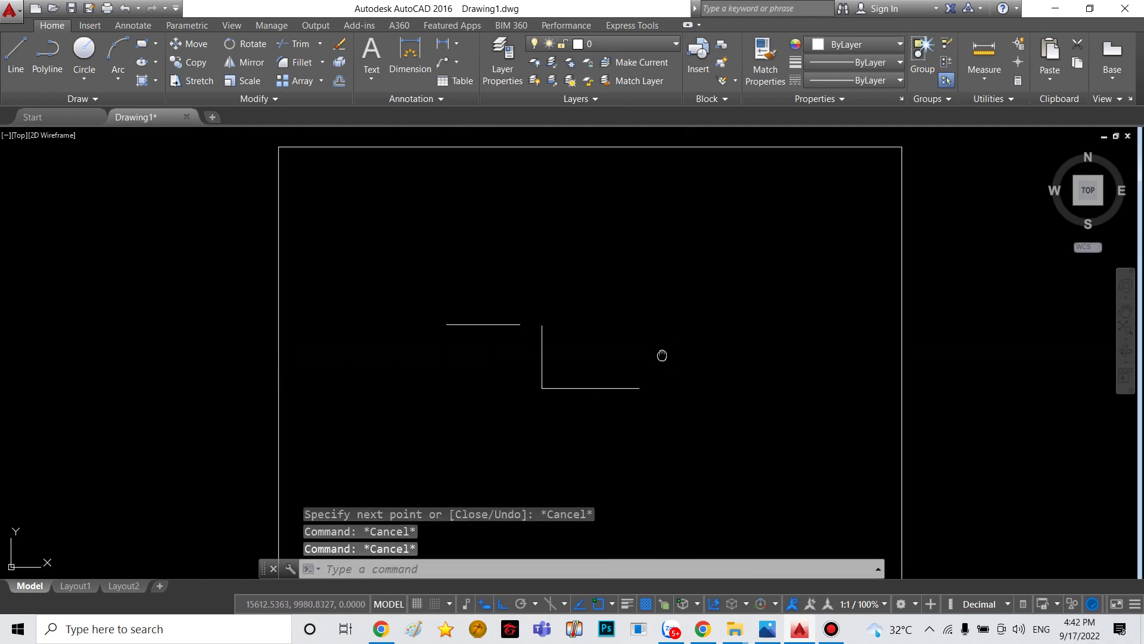
middle_click_drag(661, 355, 566, 338)
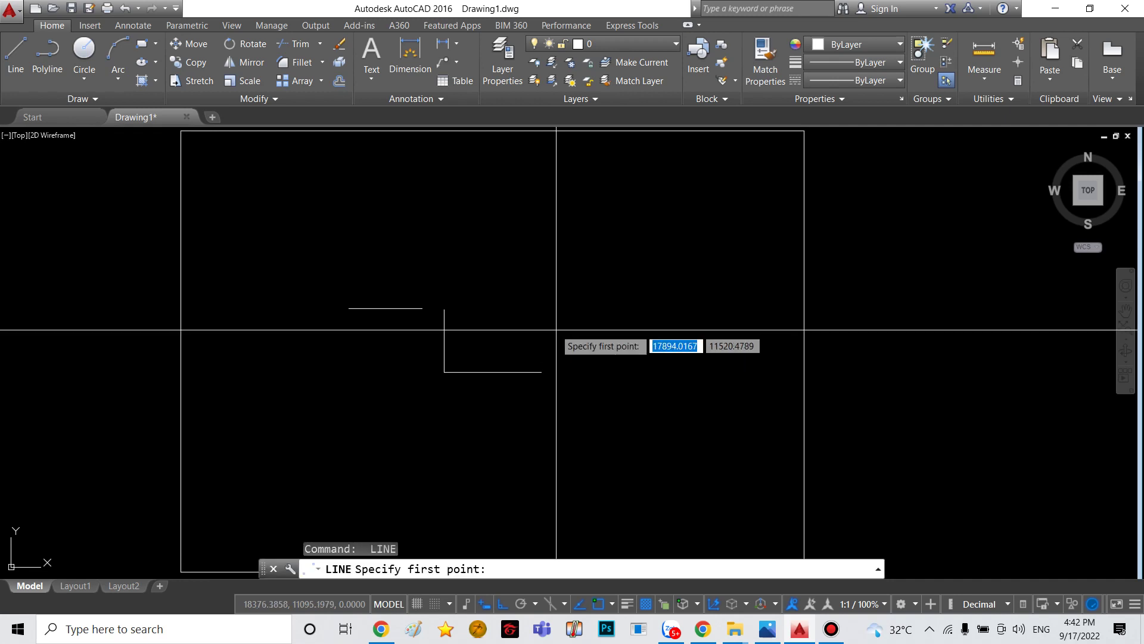
left_click(544, 216)
left_click(547, 311)
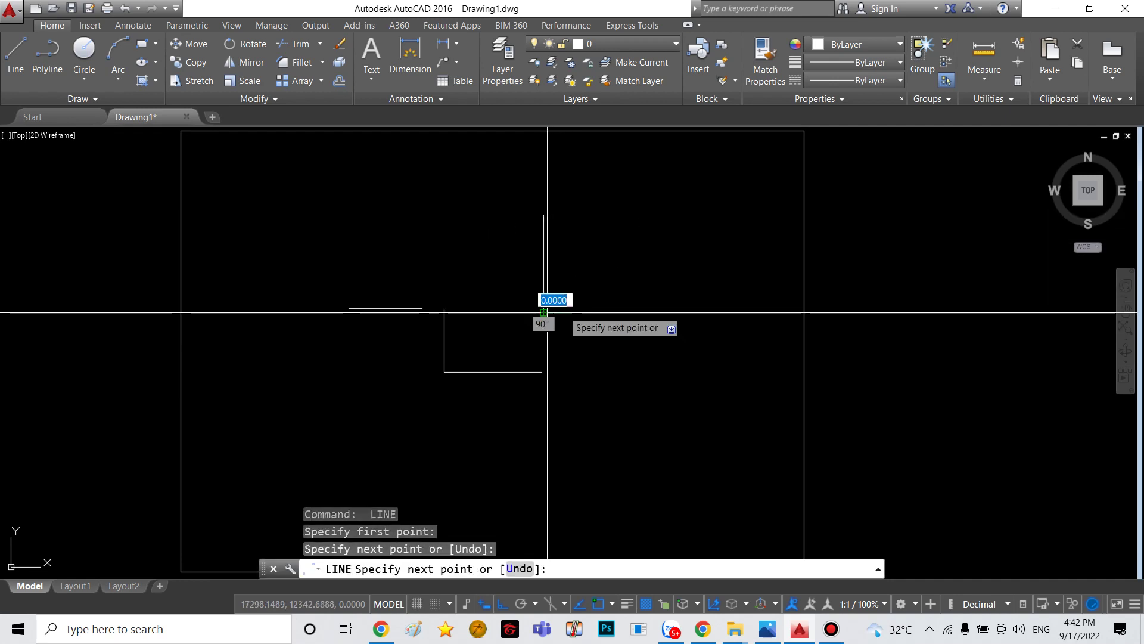
key("Escape")
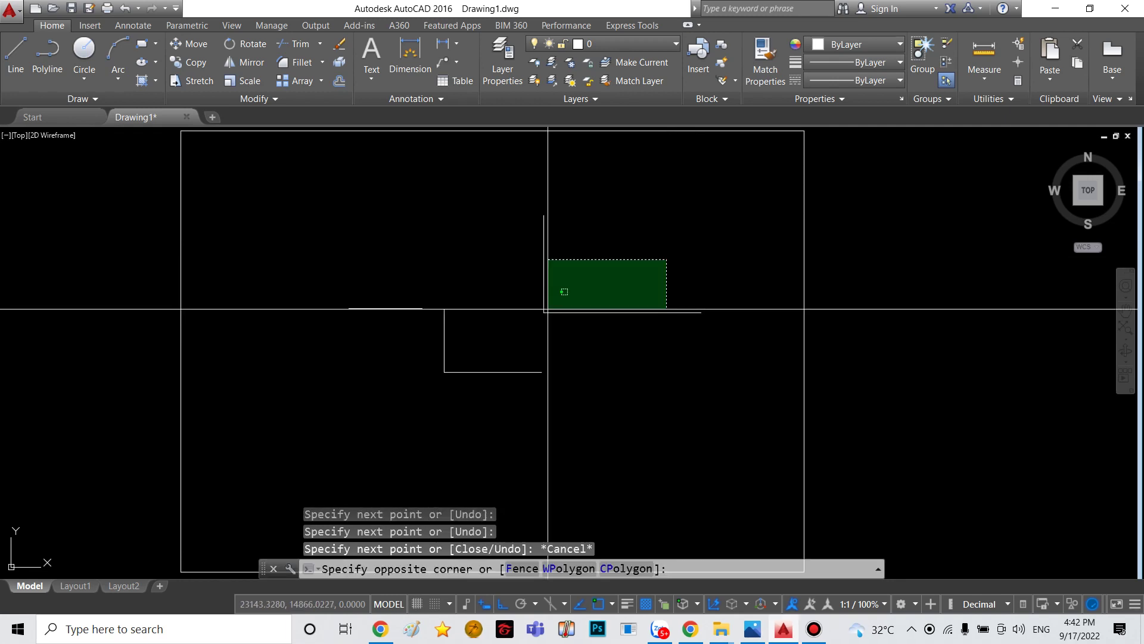
left_click_drag(701, 309, 347, 423)
type("E")
key("Return")
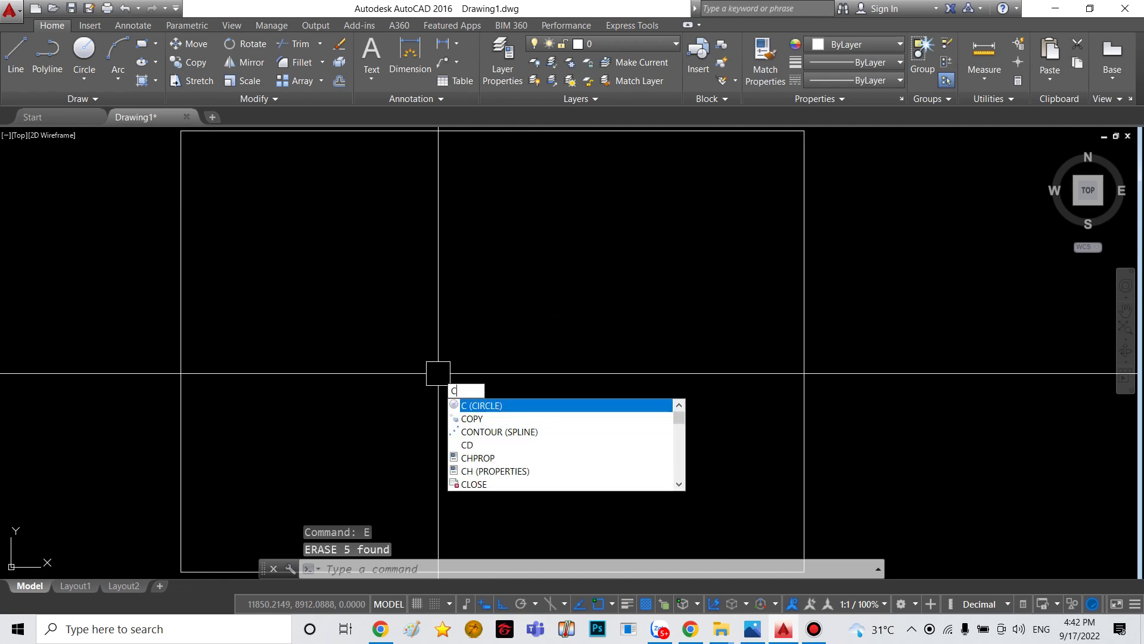
- Draw a circle of radius 1500, then start and cancel a line from its right quadrant
key("Return")
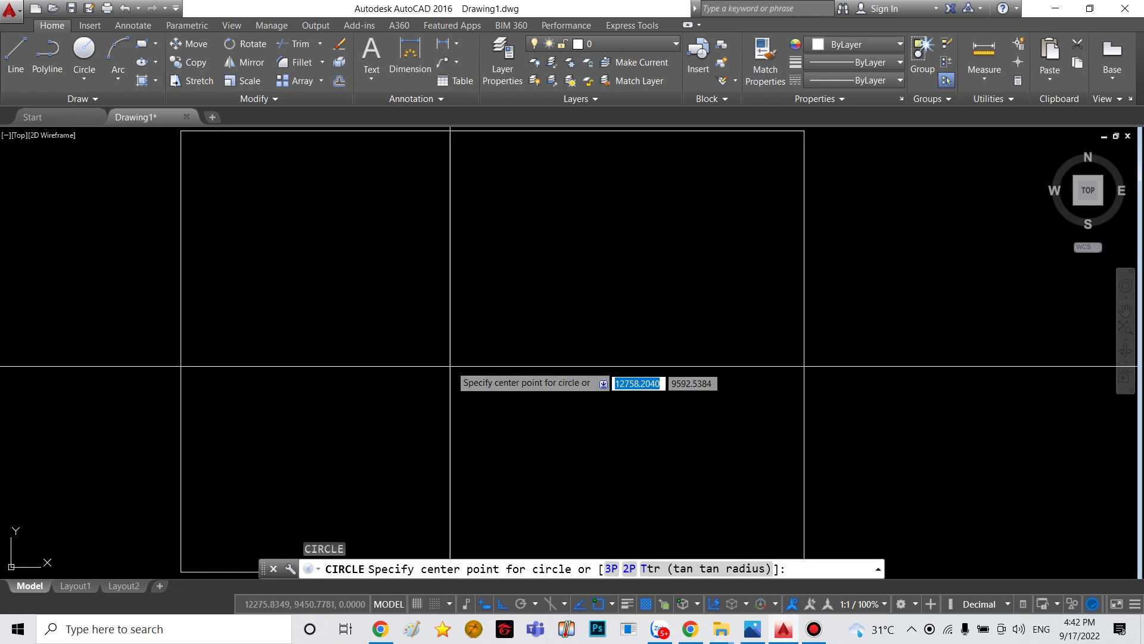
left_click(452, 348)
type("1500")
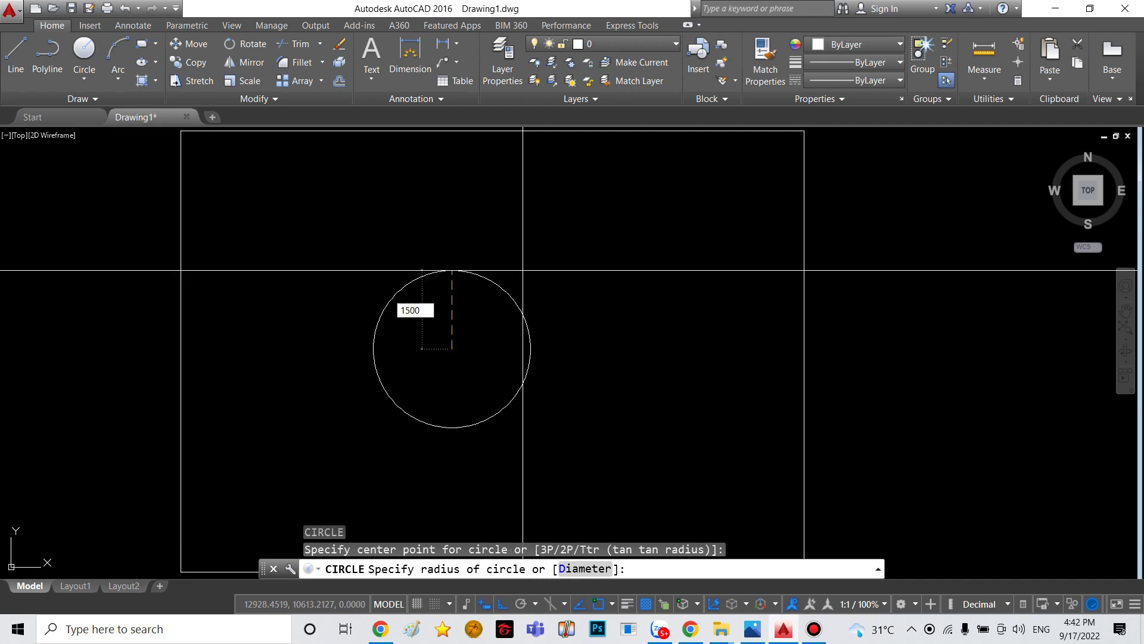
key("Return")
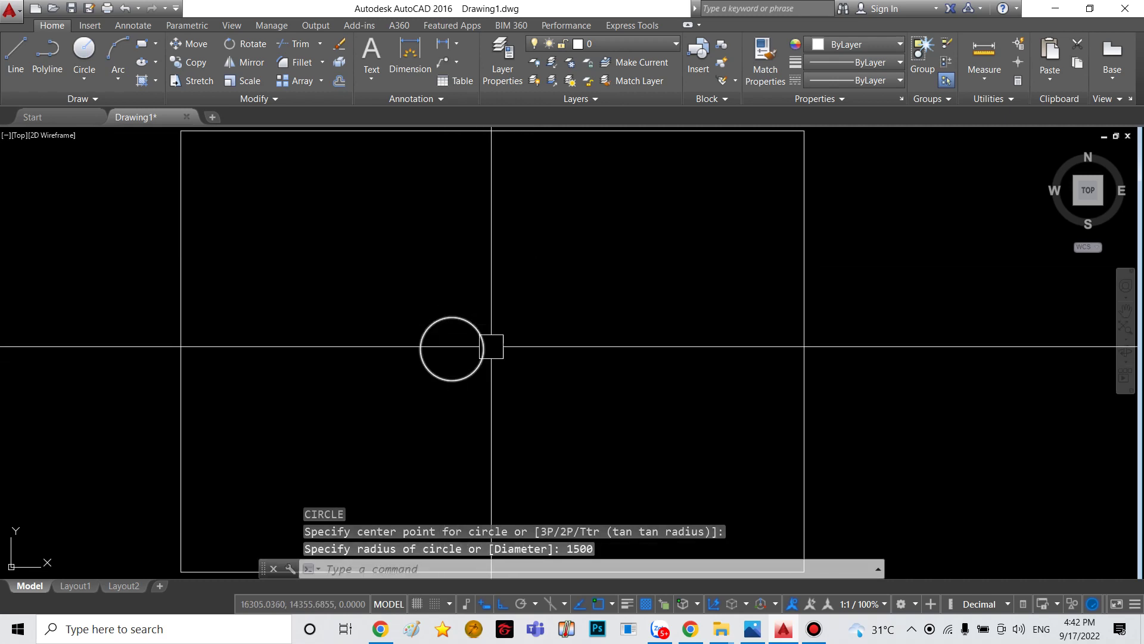
type("l")
key("Return")
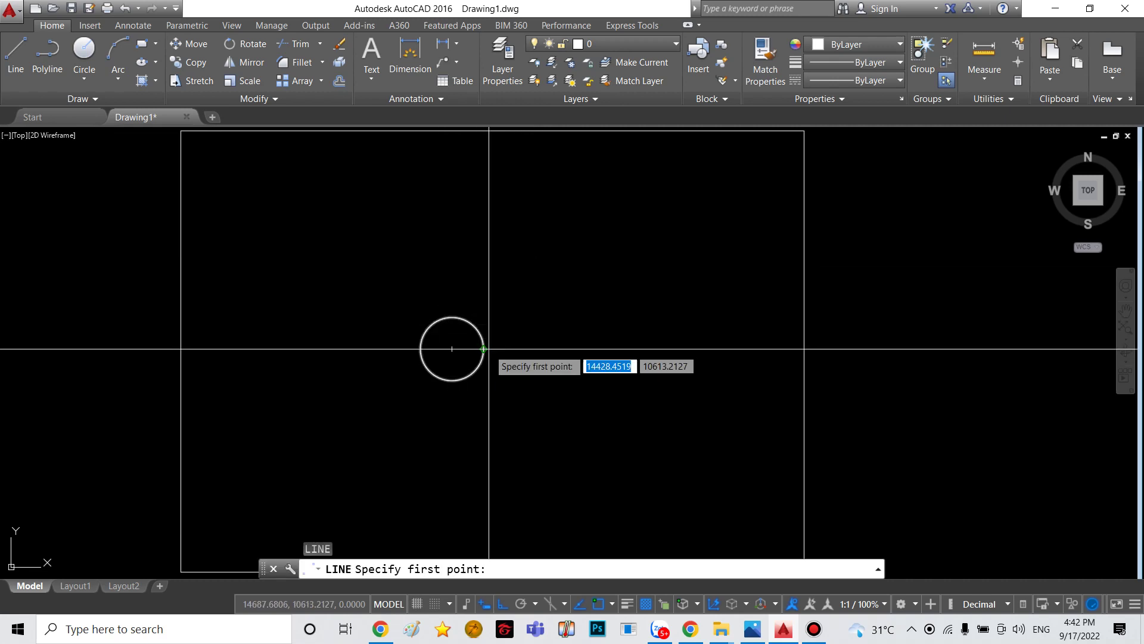
scroll(453, 353, "up", 4)
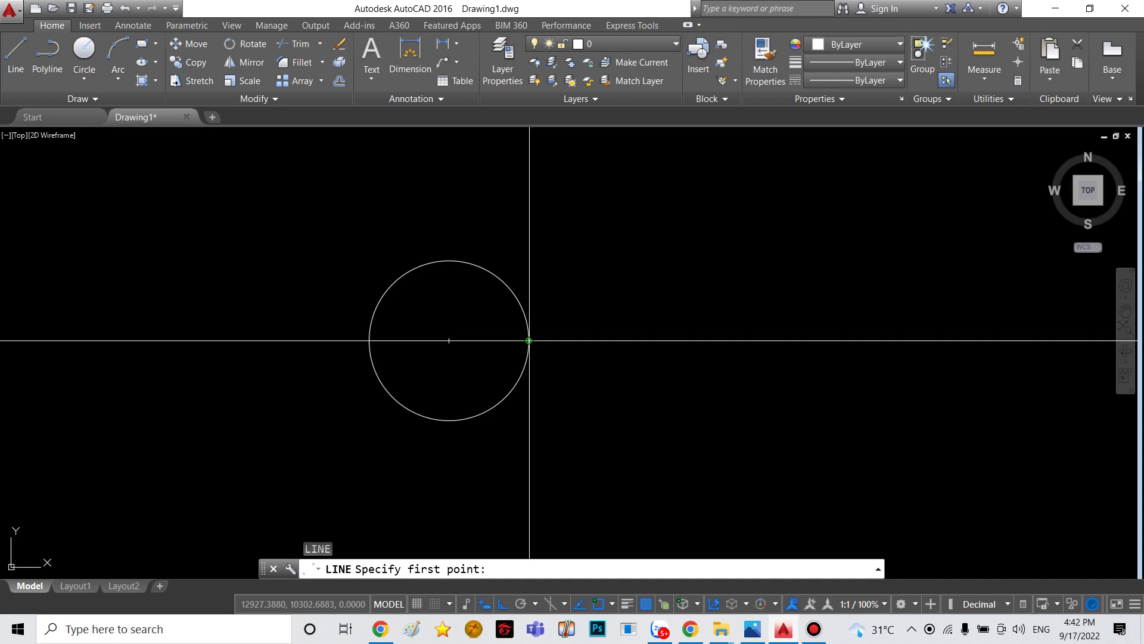
left_click(529, 341)
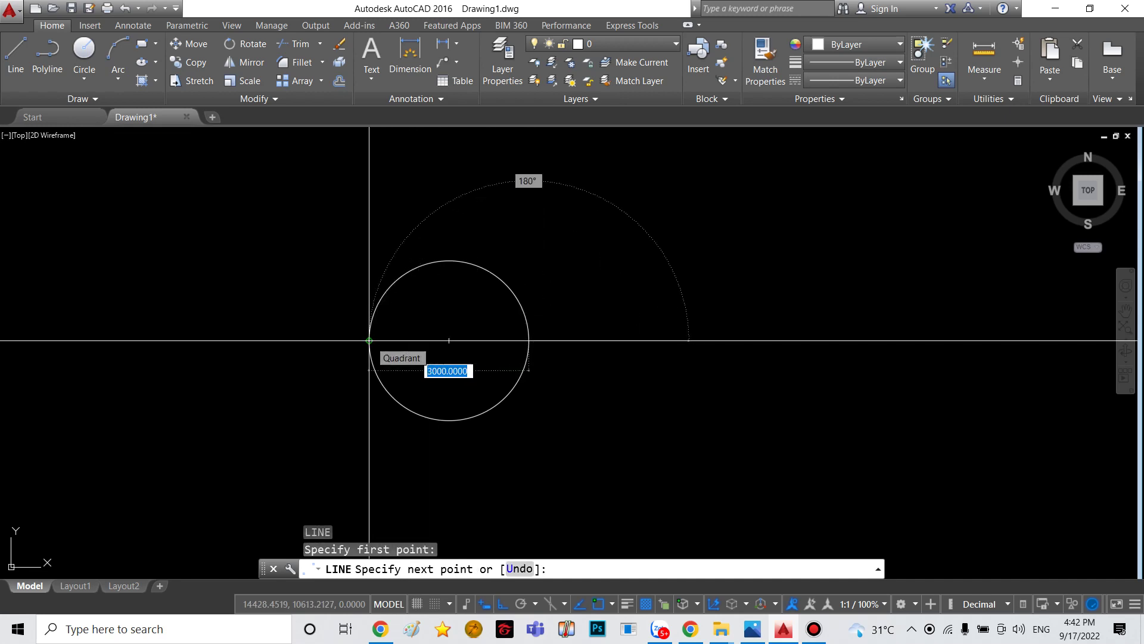
key("Escape")
- Window-select and erase the circle, then switch Ortho off with F8
left_click(572, 267)
left_click(485, 327)
type("e")
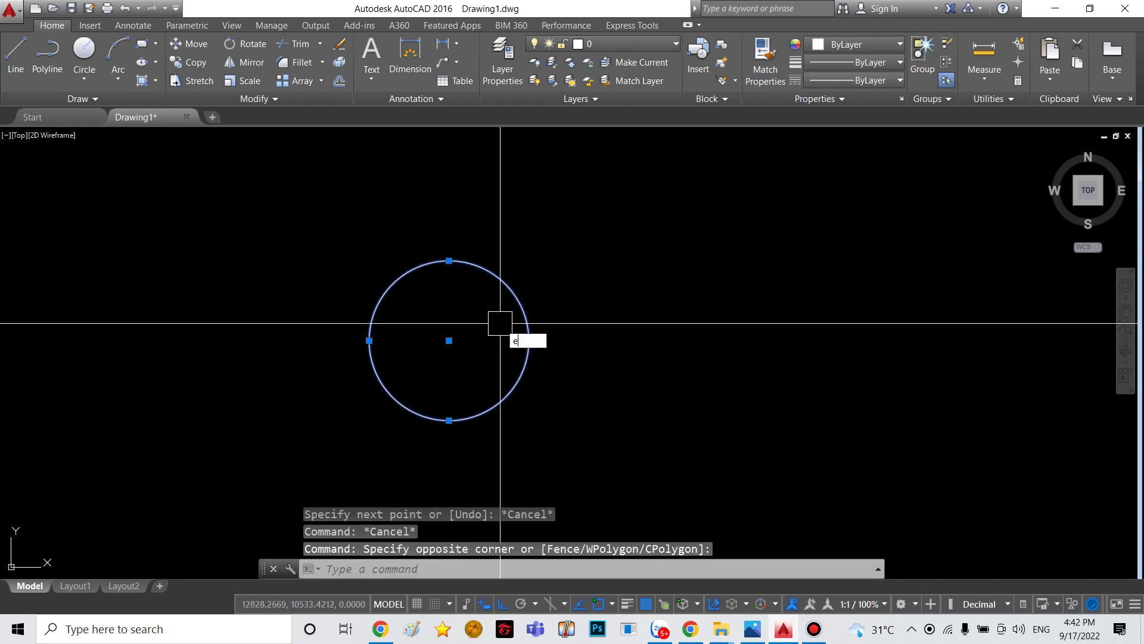
key("Return")
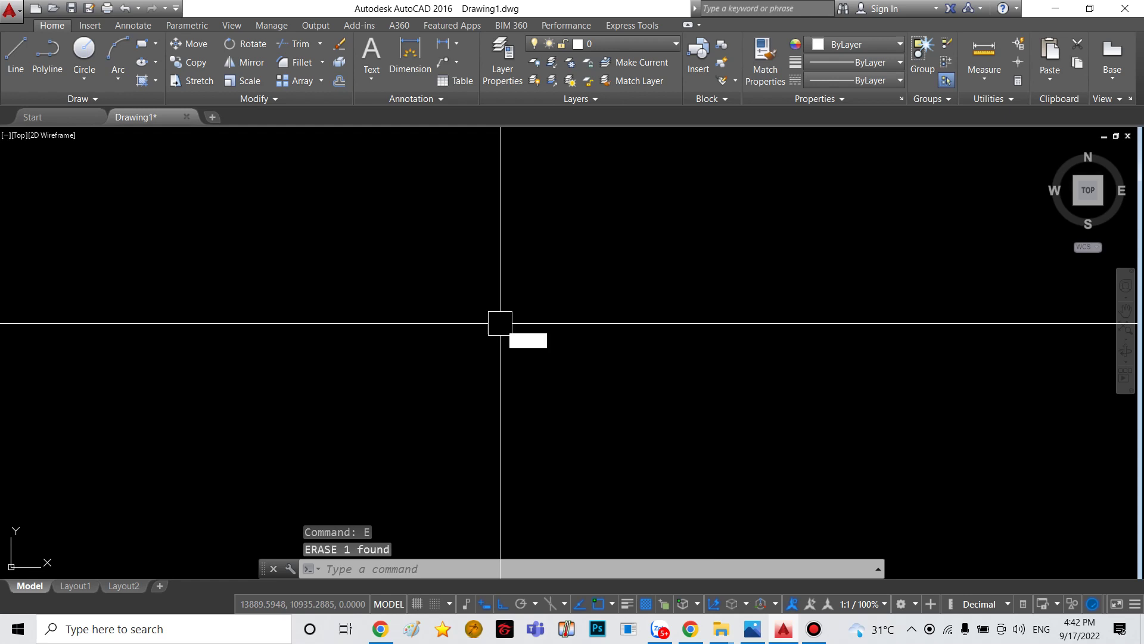
type("A")
key("Escape")
key("F8")
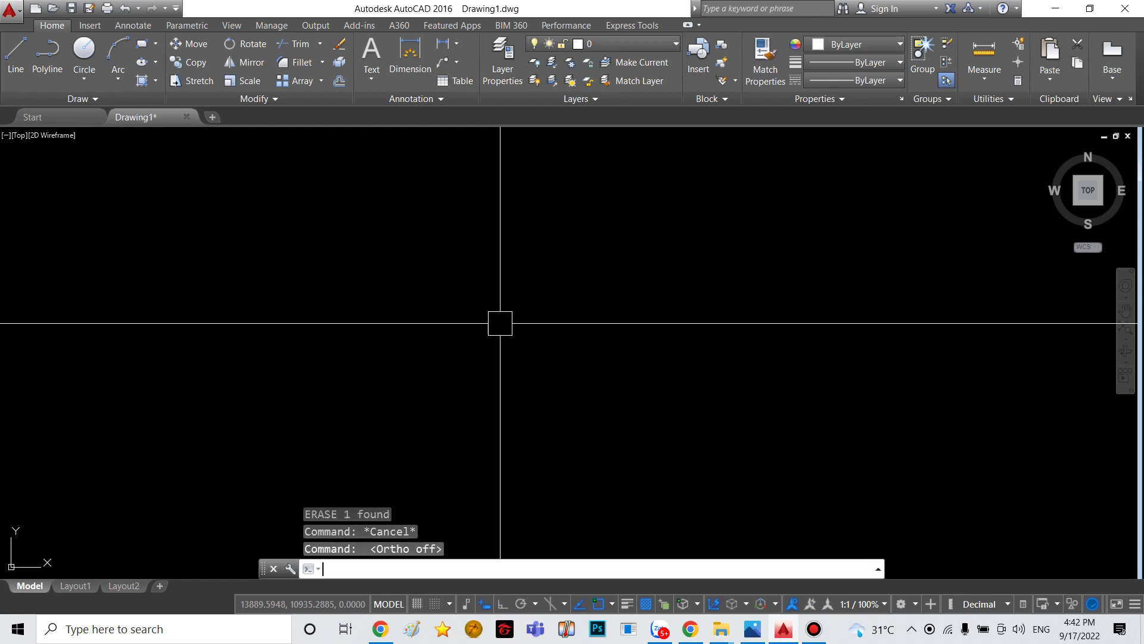
- Draw a three-point trial arc across the sheet
type("A")
key("Return")
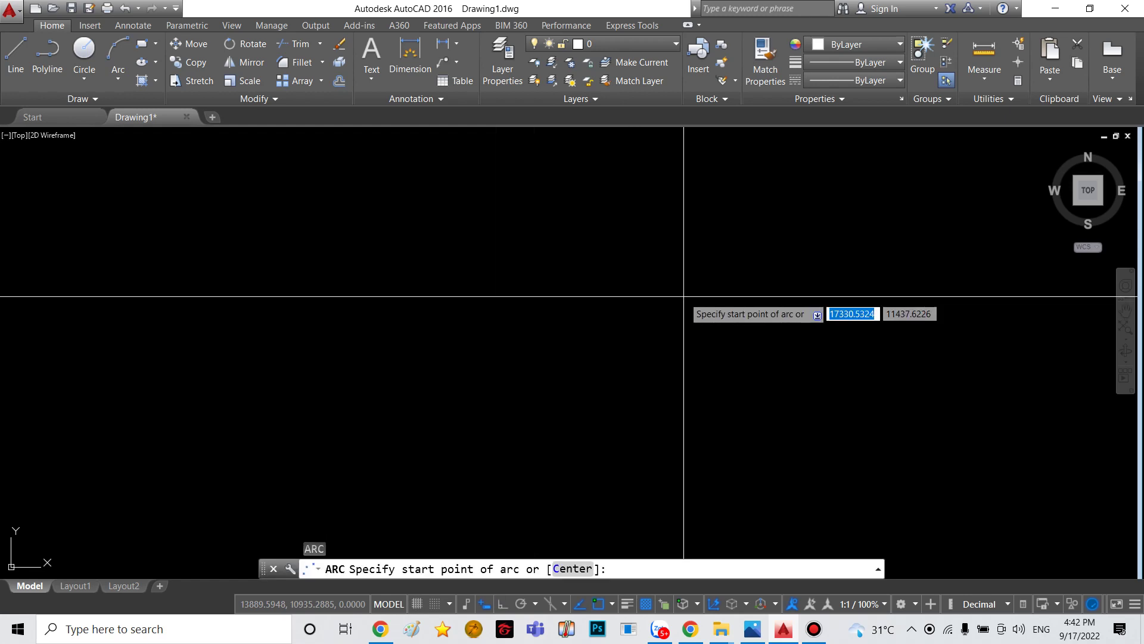
left_click(707, 280)
left_click(417, 382)
left_click(225, 263)
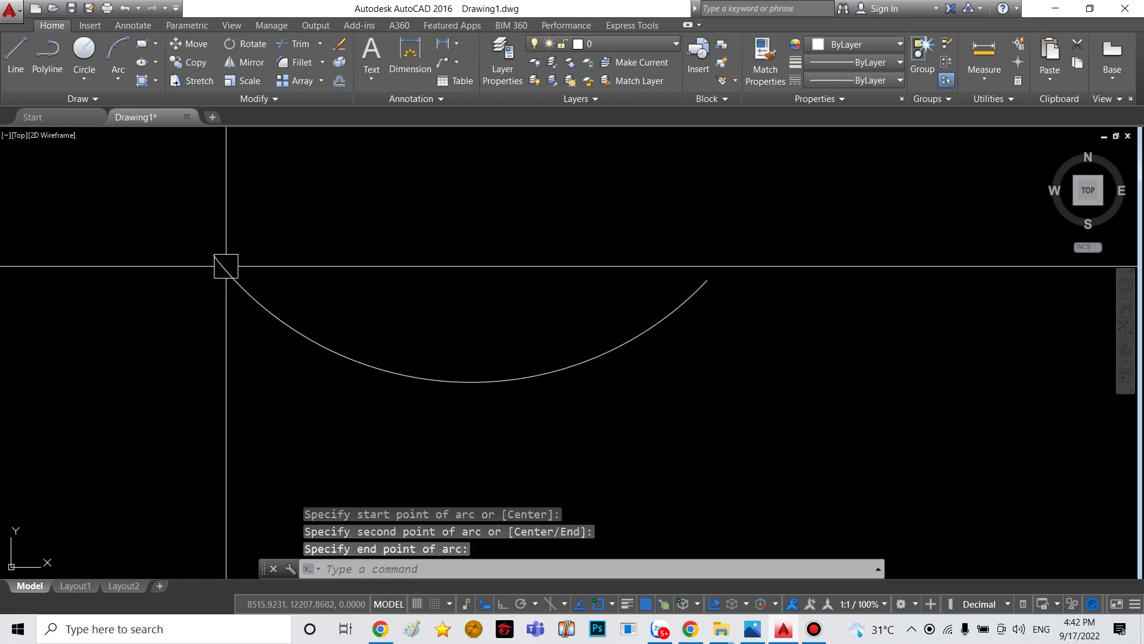
key("Escape")
scroll(382, 385, "down", 4)
middle_click_drag(382, 384, 409, 378)
- Draw a second three-point arc, then window-select both arcs and erase them
type("A")
key("Return")
left_click(651, 326)
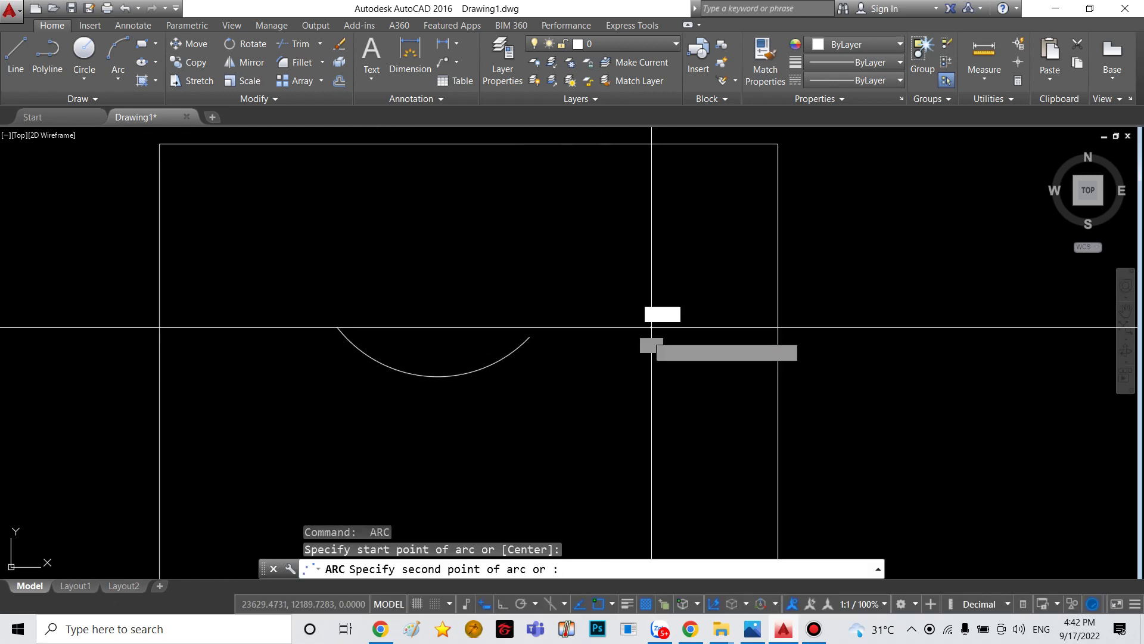
left_click(681, 387)
left_click(437, 296)
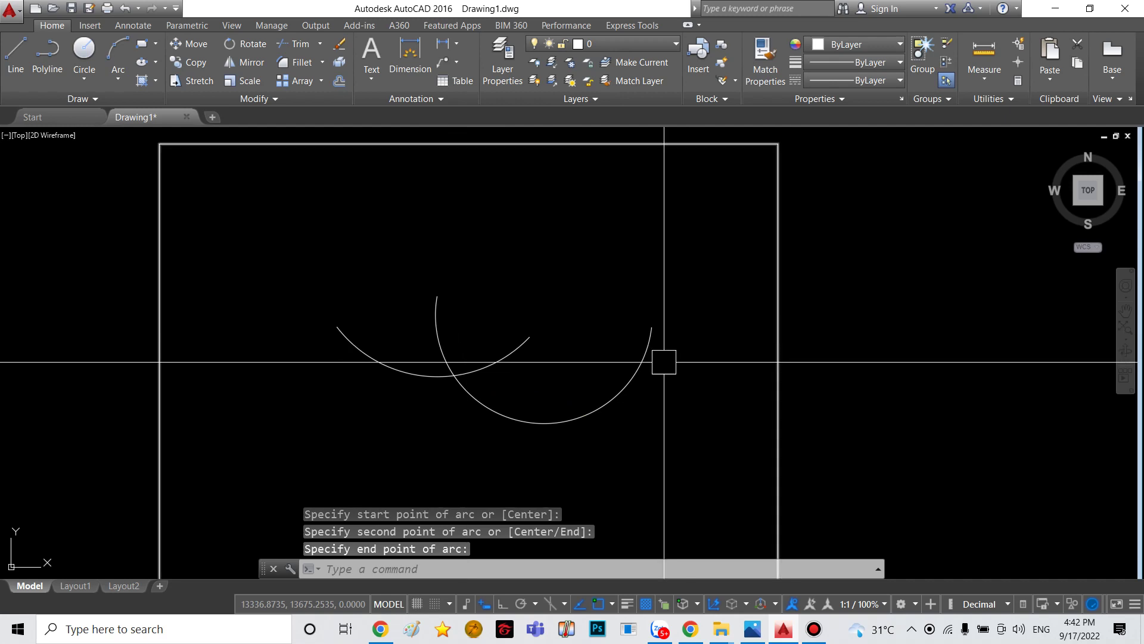
left_click(592, 280)
left_click(413, 441)
type("E")
key("Return")
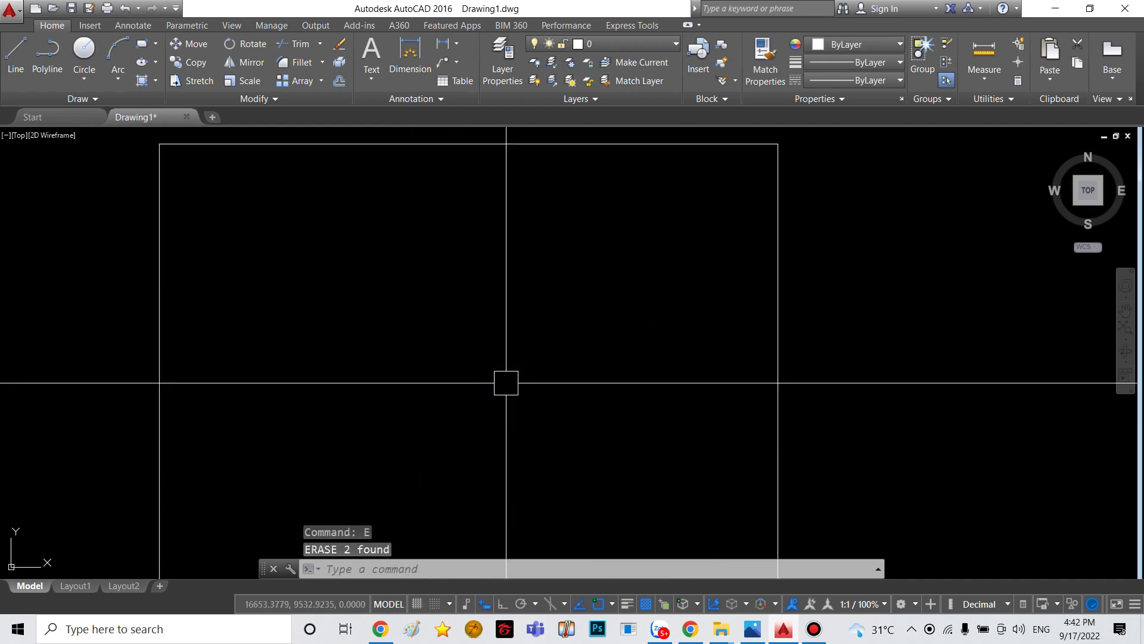
- Draw a trial ellipse from two axis endpoints and a distance, then erase it
type("l")
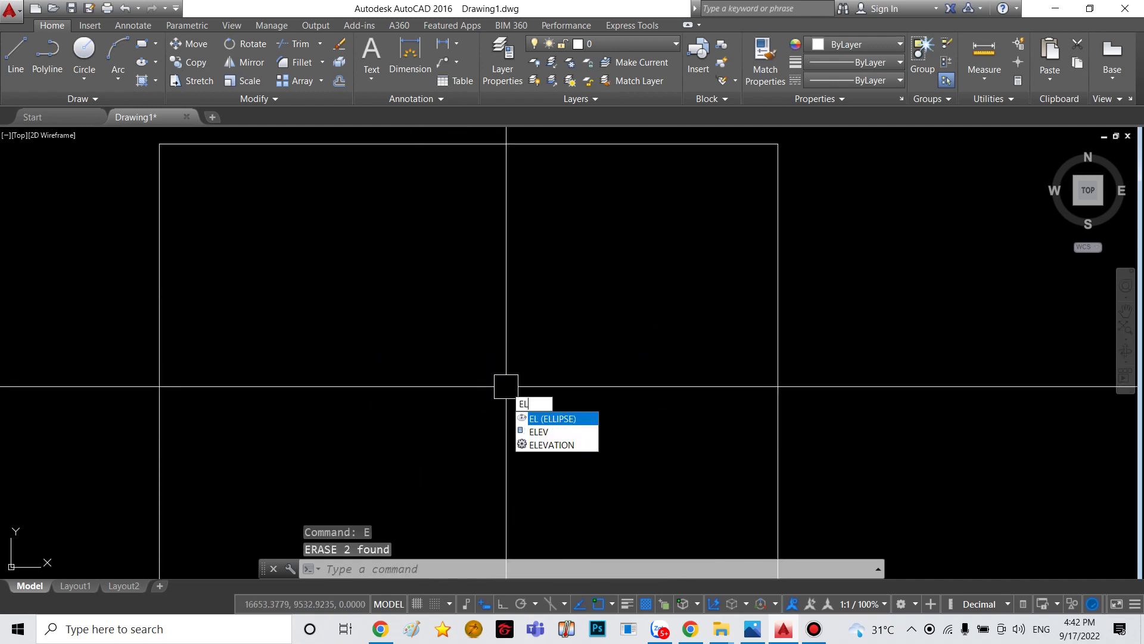
key("Return")
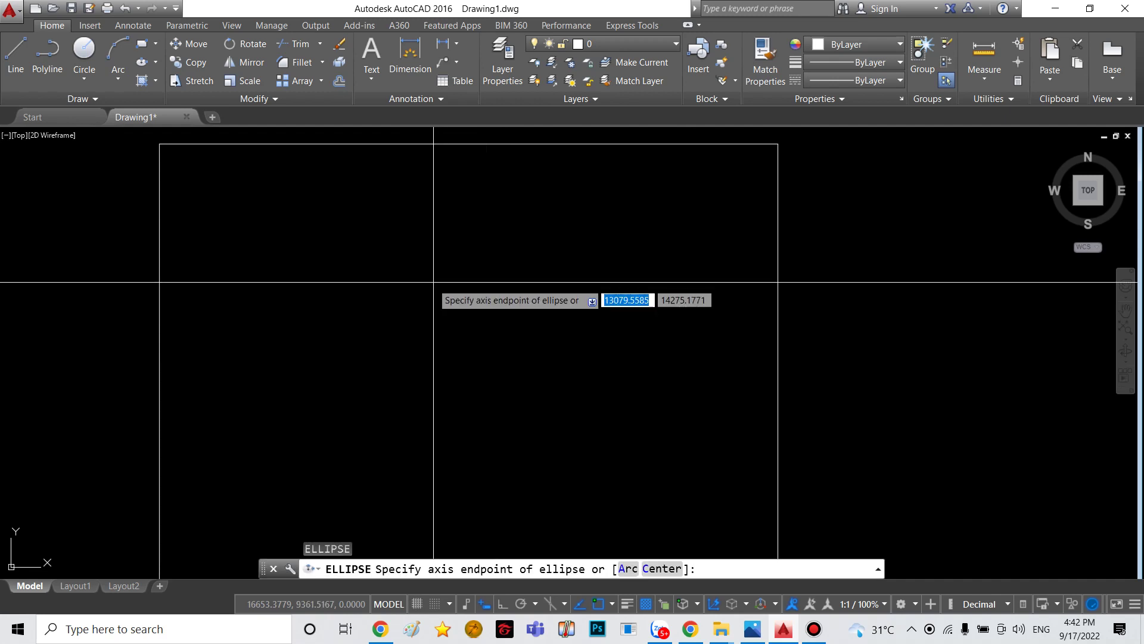
left_click(431, 282)
left_click(430, 408)
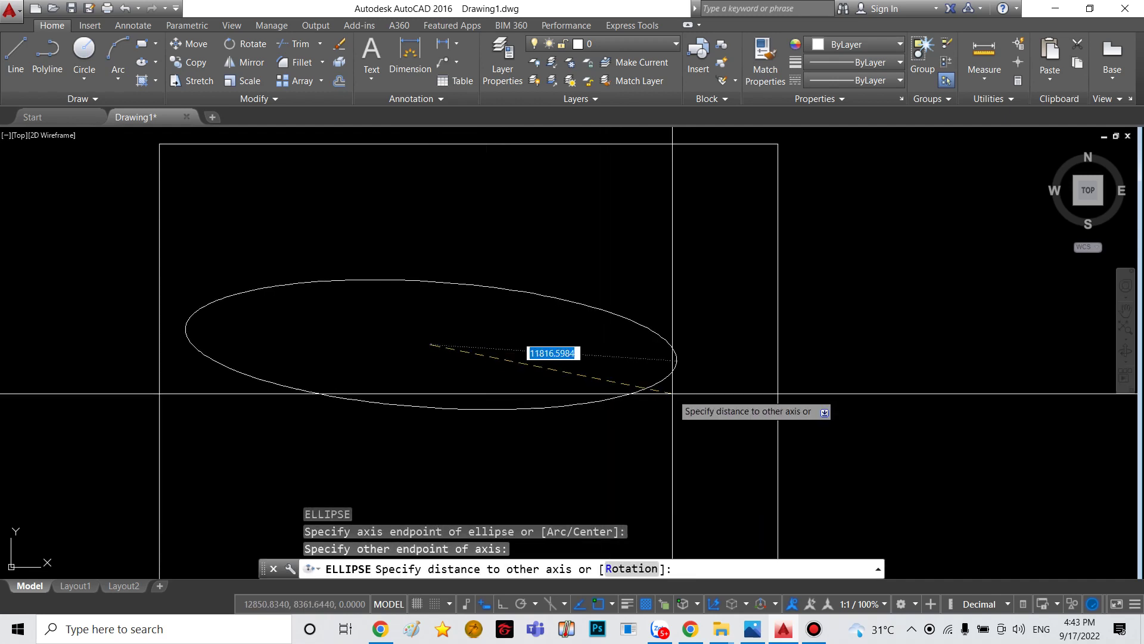
left_click(674, 381)
left_click(510, 458)
left_click(469, 359)
type("e")
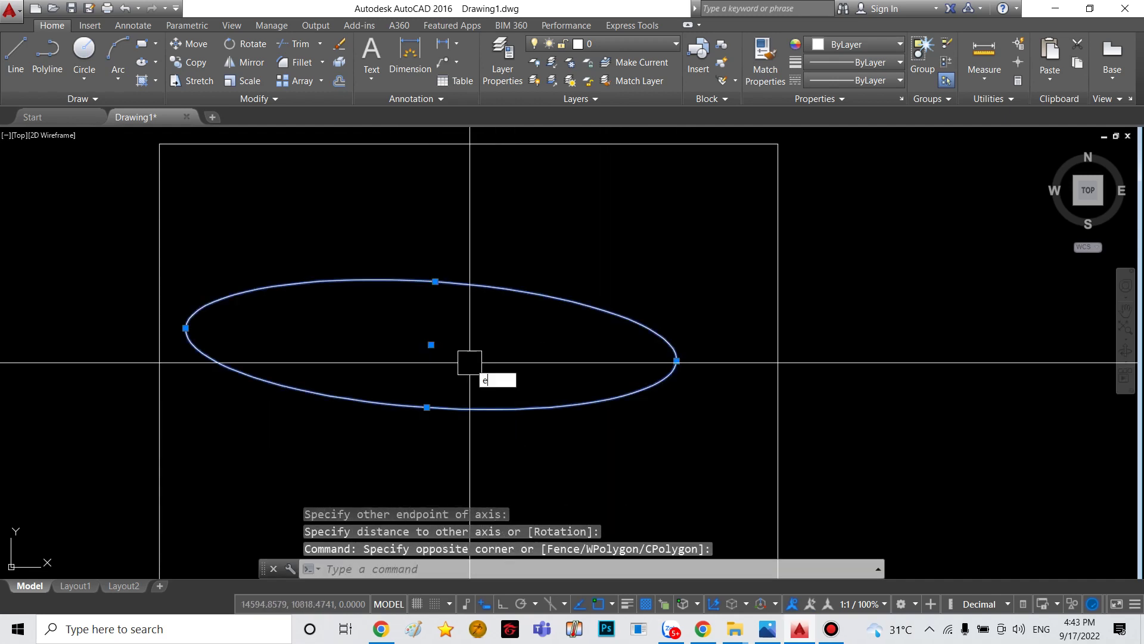
key("Return")
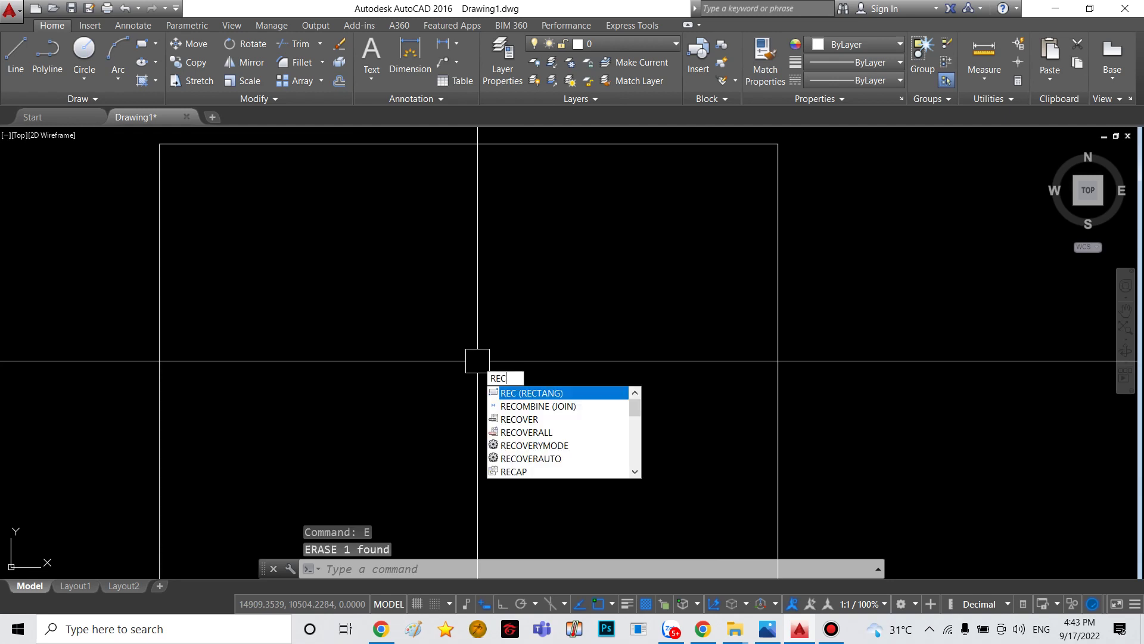
- Draw a trial rectangle by picking two corners
key("Return")
left_click(328, 272)
left_click(663, 341)
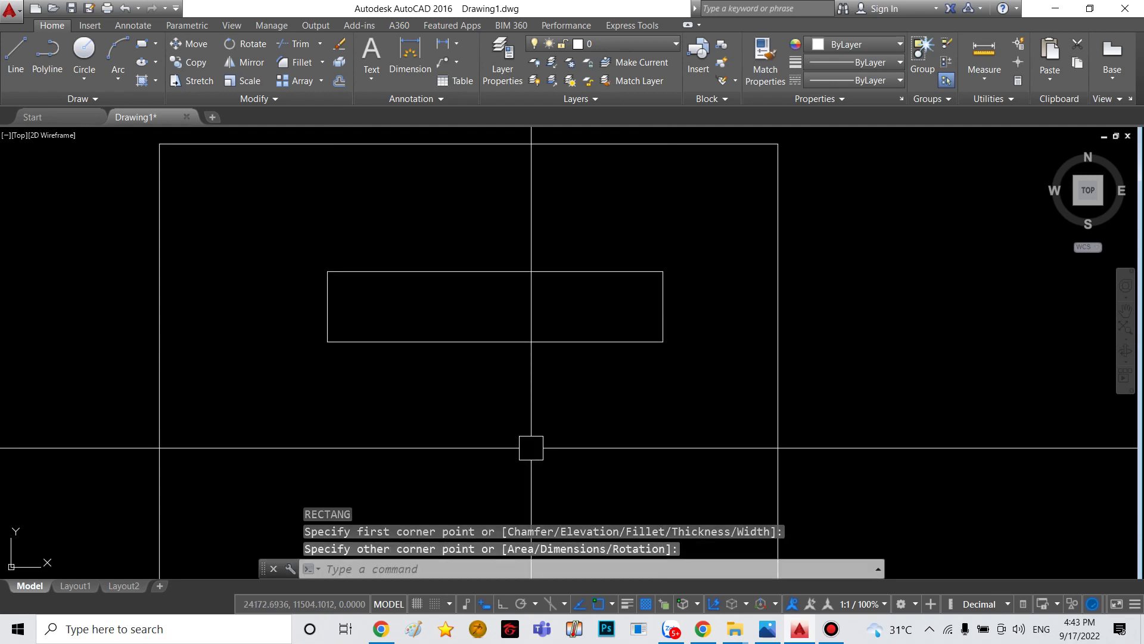
middle_click_drag(486, 314, 486, 222)
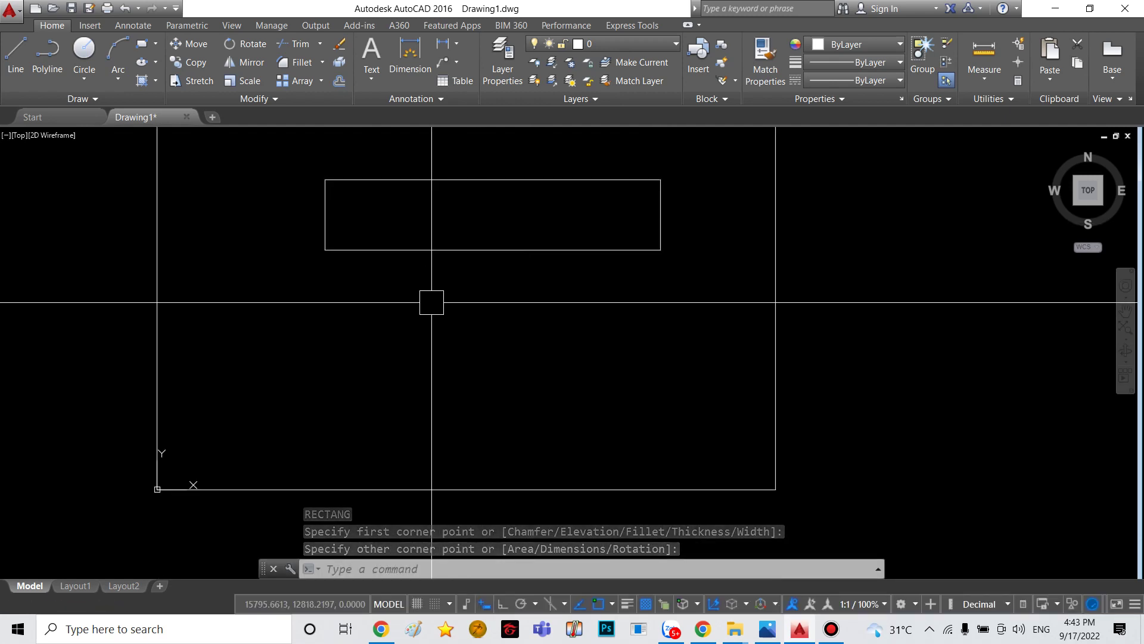
- Draw another rectangle sized 1000 by 2000
type("r")
key("Return")
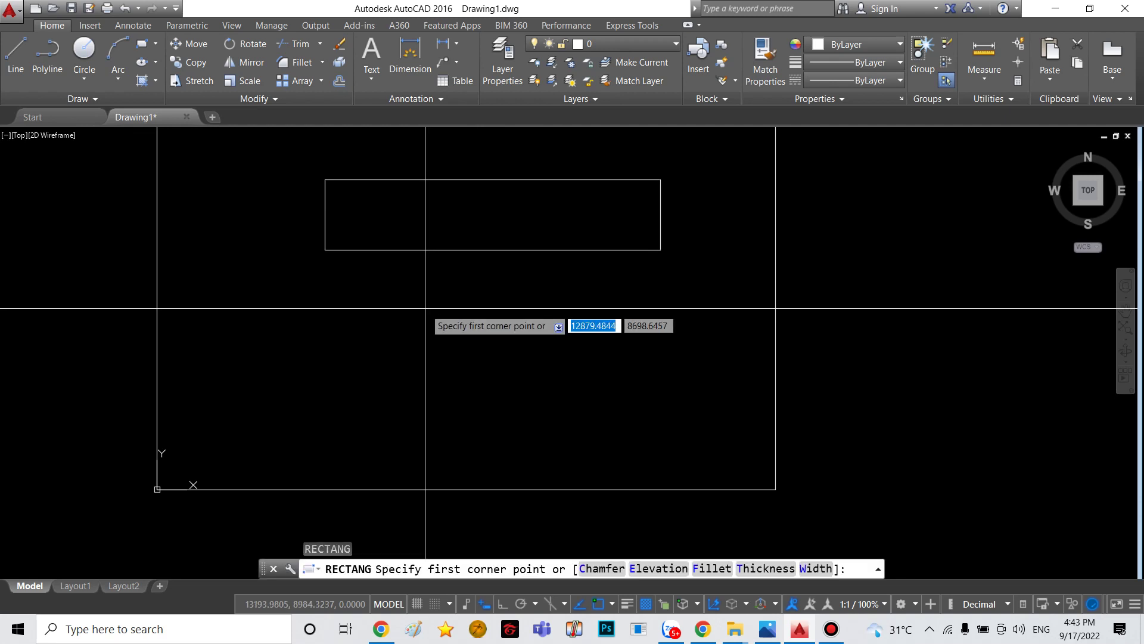
left_click(345, 301)
type("2000")
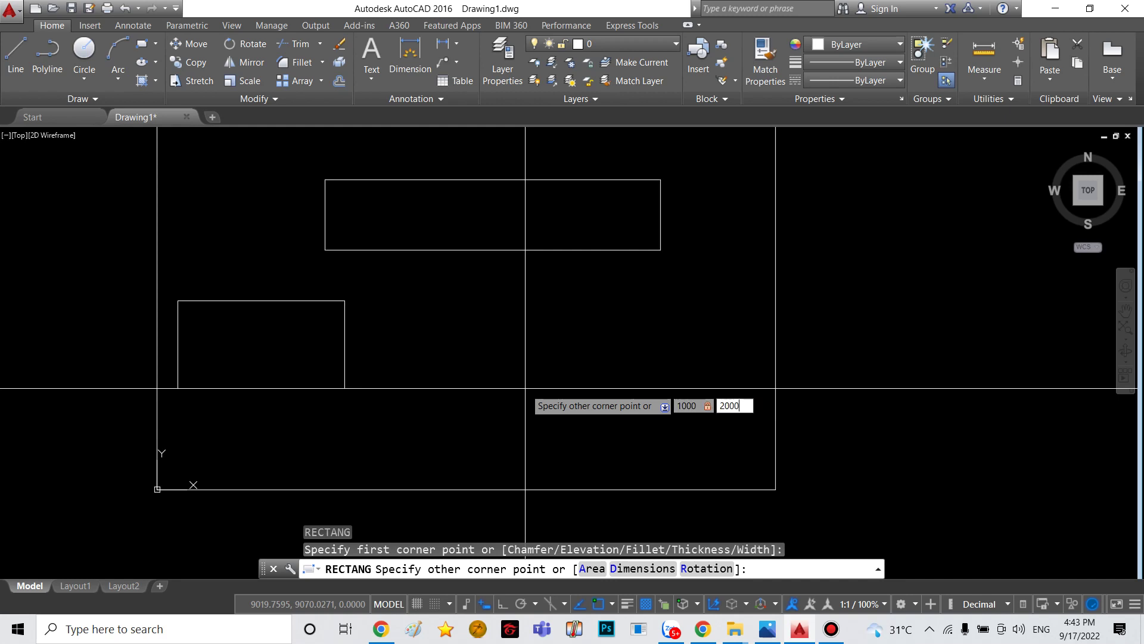
key("Return")
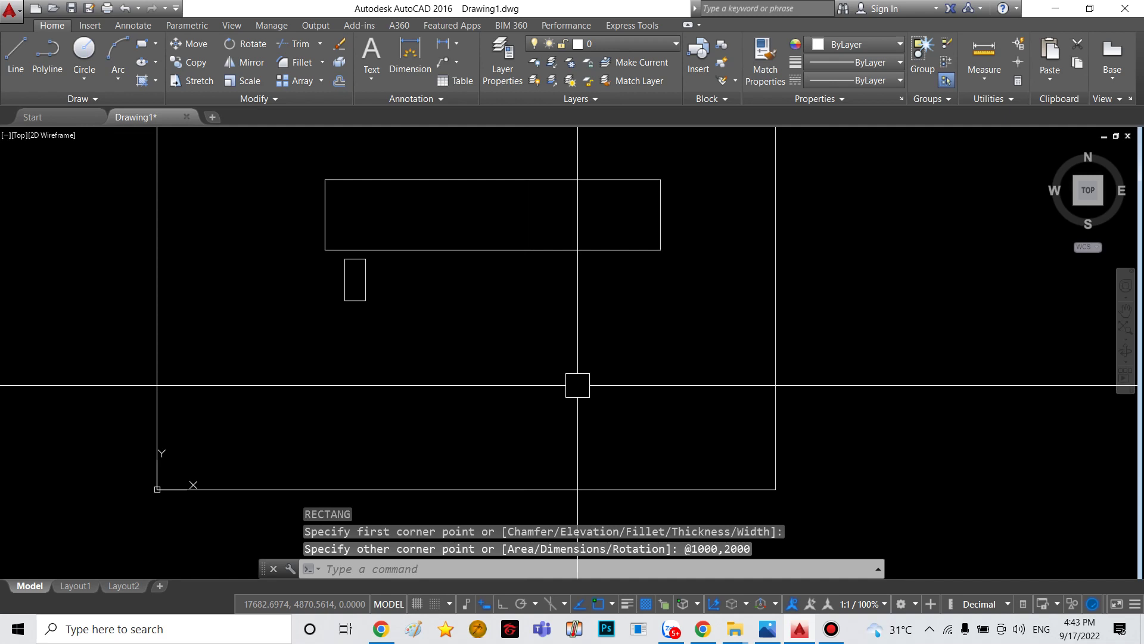
- Window-select both trial rectangles and erase them
scroll(349, 244, "up", 4)
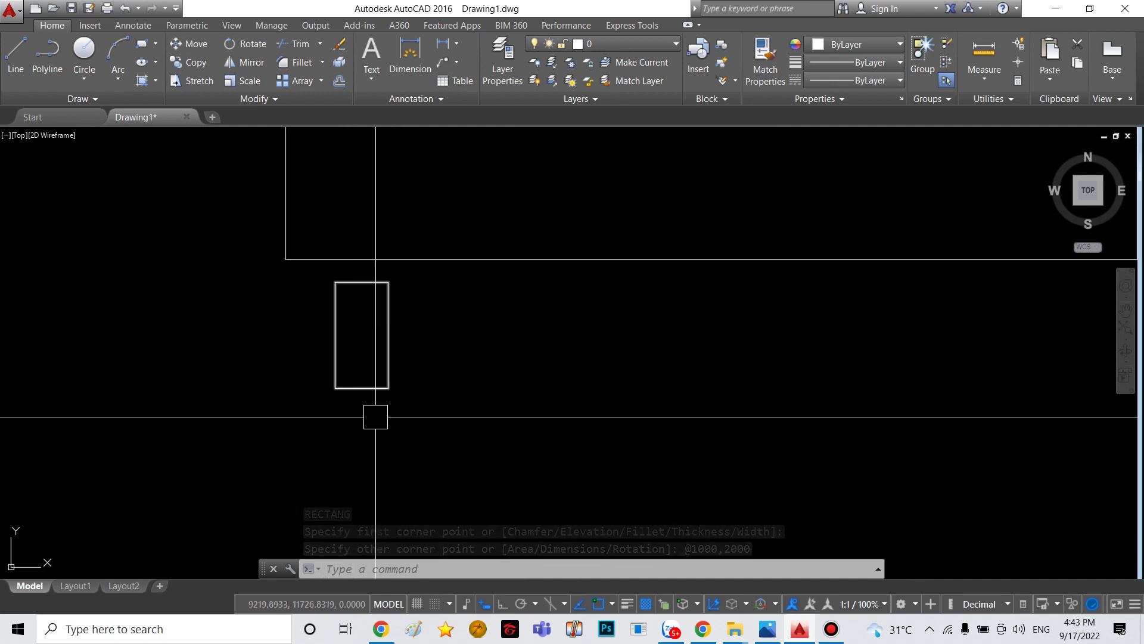
left_click(498, 370)
left_click(256, 199)
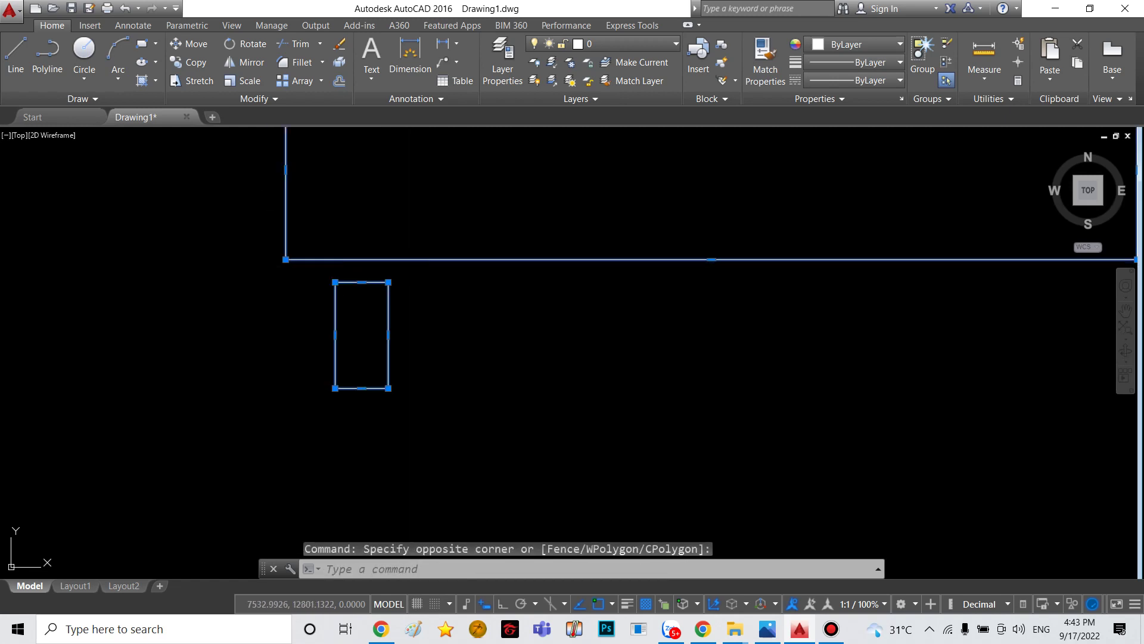
type("e")
key("Return")
- Draw a 2000 by 3000 rectangle
type("c")
key("Return")
left_click(372, 231)
type("3000")
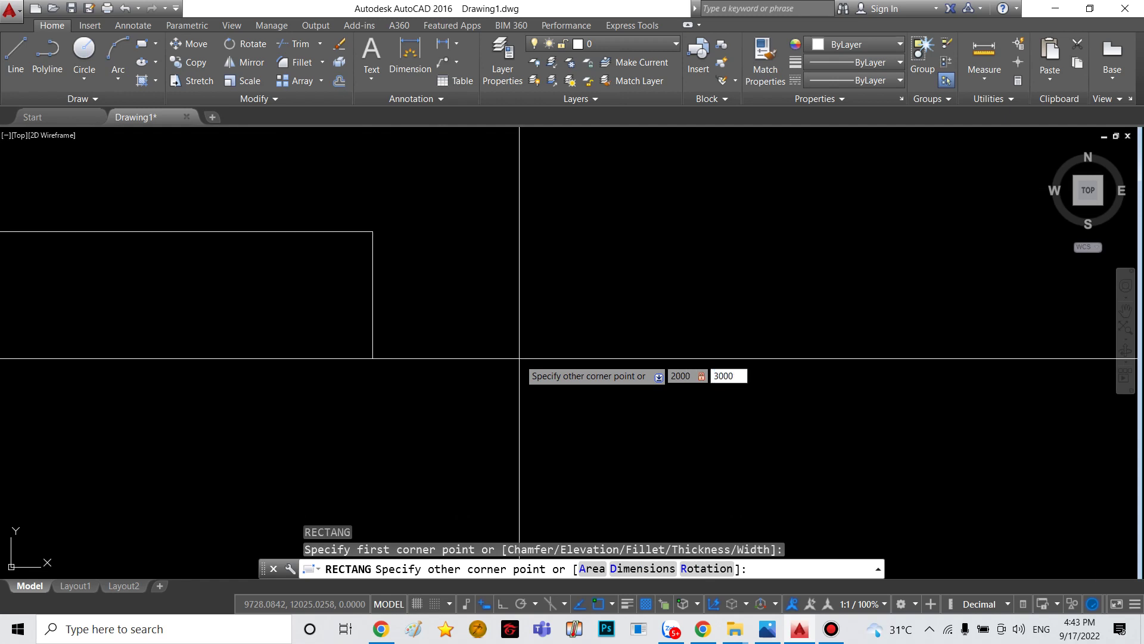
key("Return")
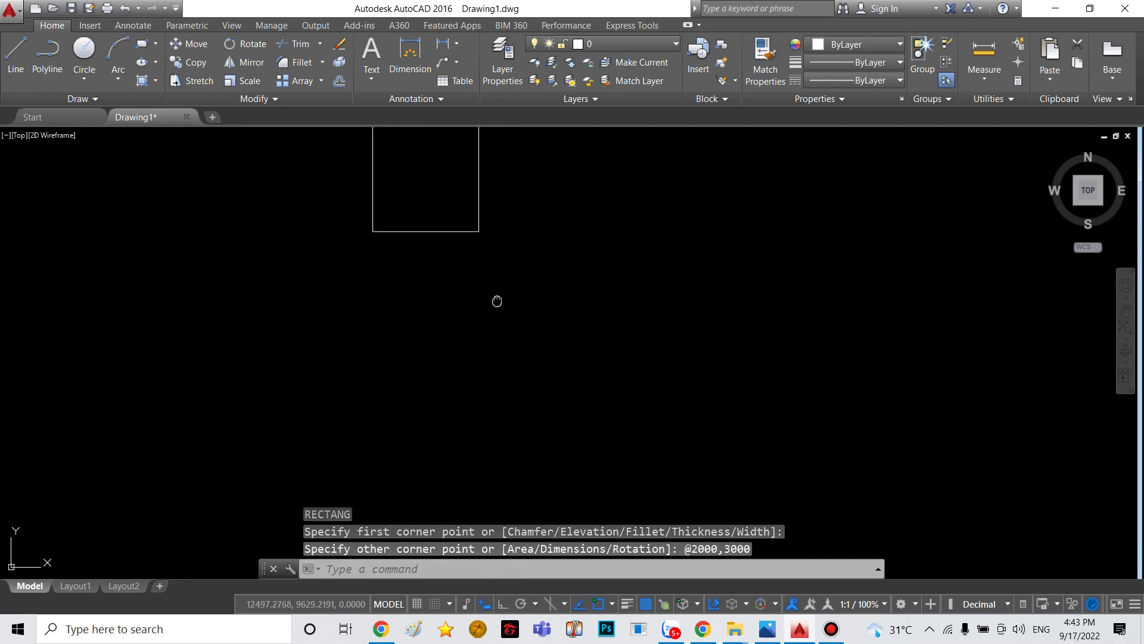
middle_click_drag(497, 301, 488, 465)
- Window-select the 2000 by 3000 rectangle and erase it
left_click(552, 328)
left_click(363, 394)
type("E")
key("Return")
key("Escape")
type("POL")
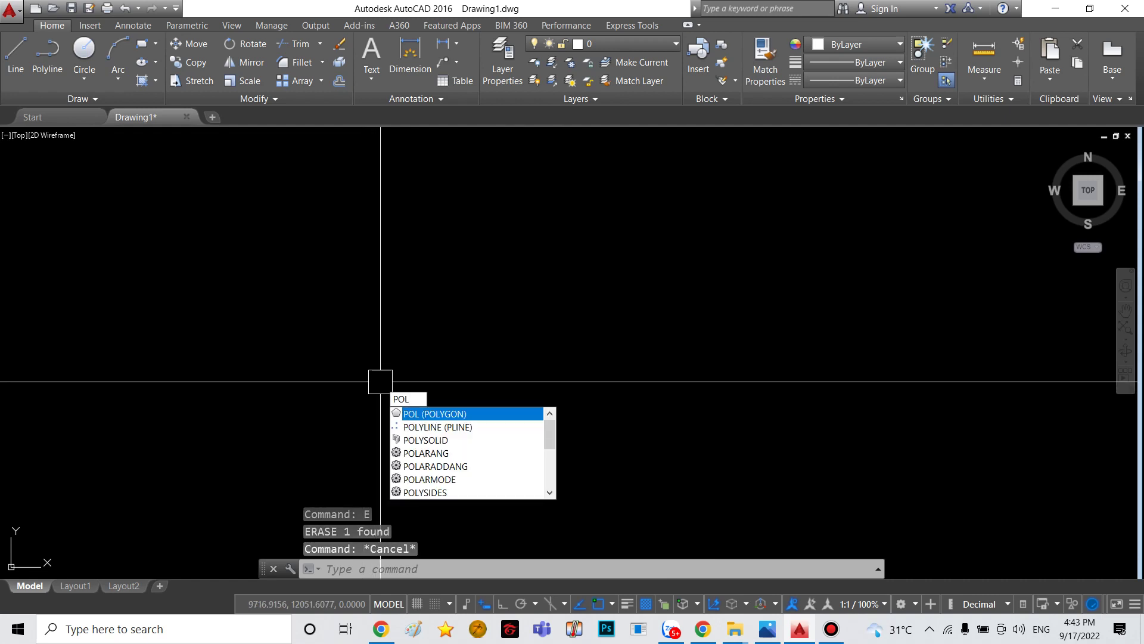
- Draw a pentagon inscribed in a circle by picking its centre and radius
key("Return")
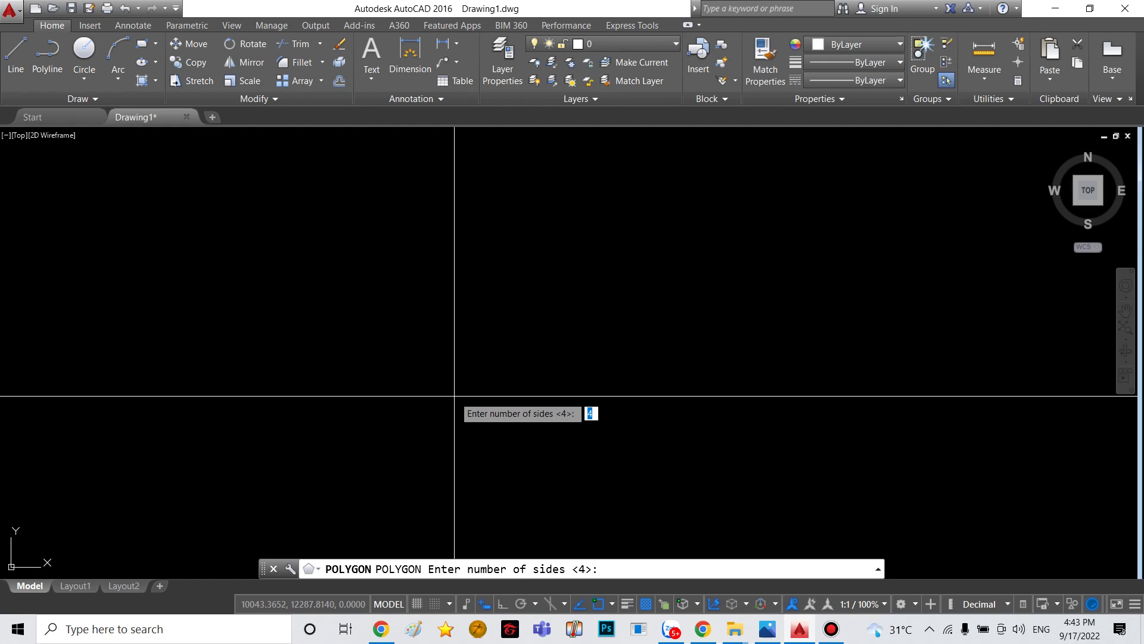
key("Return")
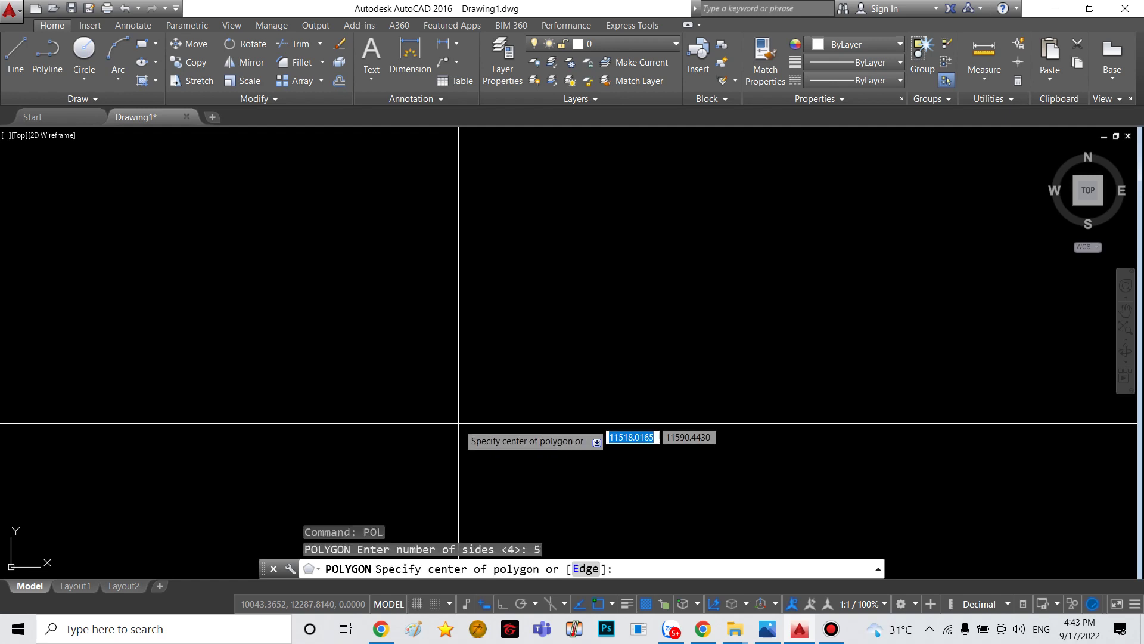
left_click(457, 426)
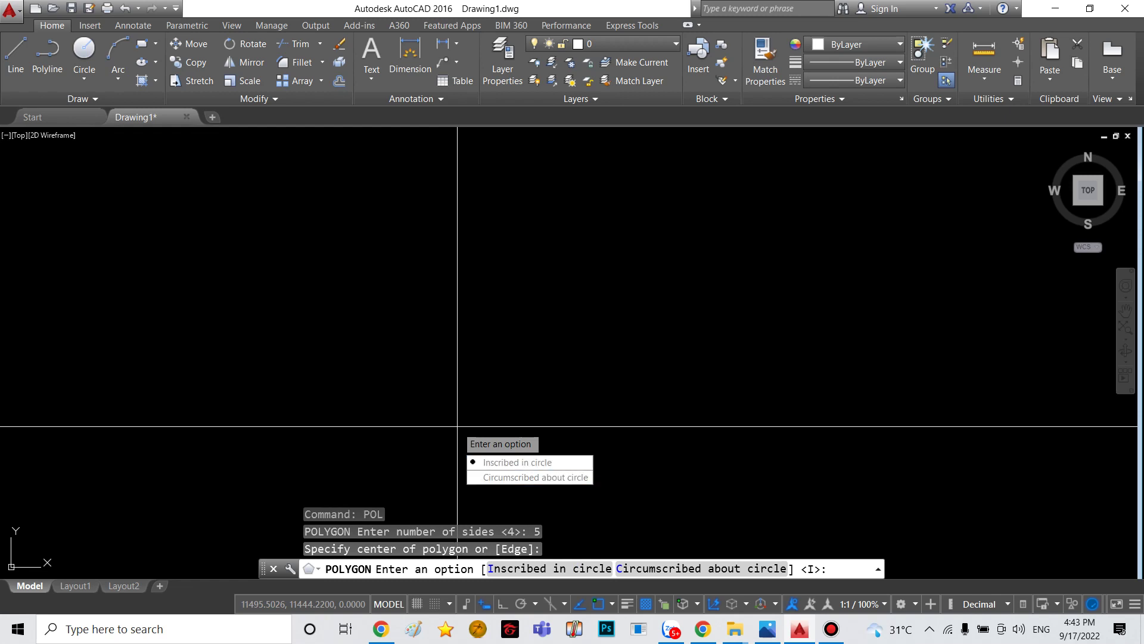
key("Return")
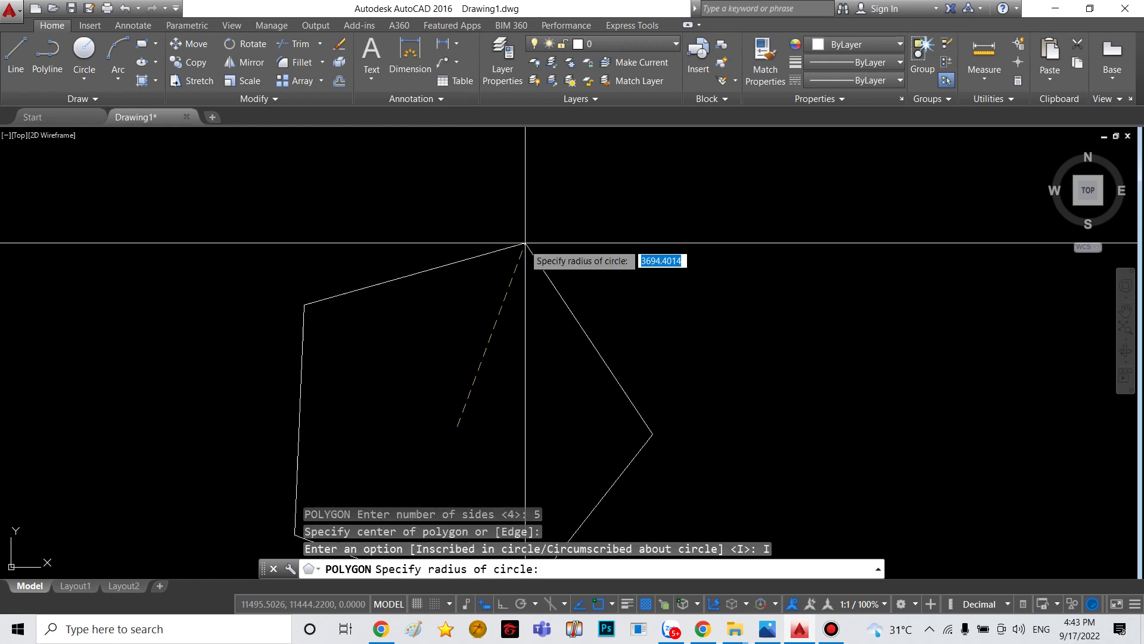
left_click(387, 235)
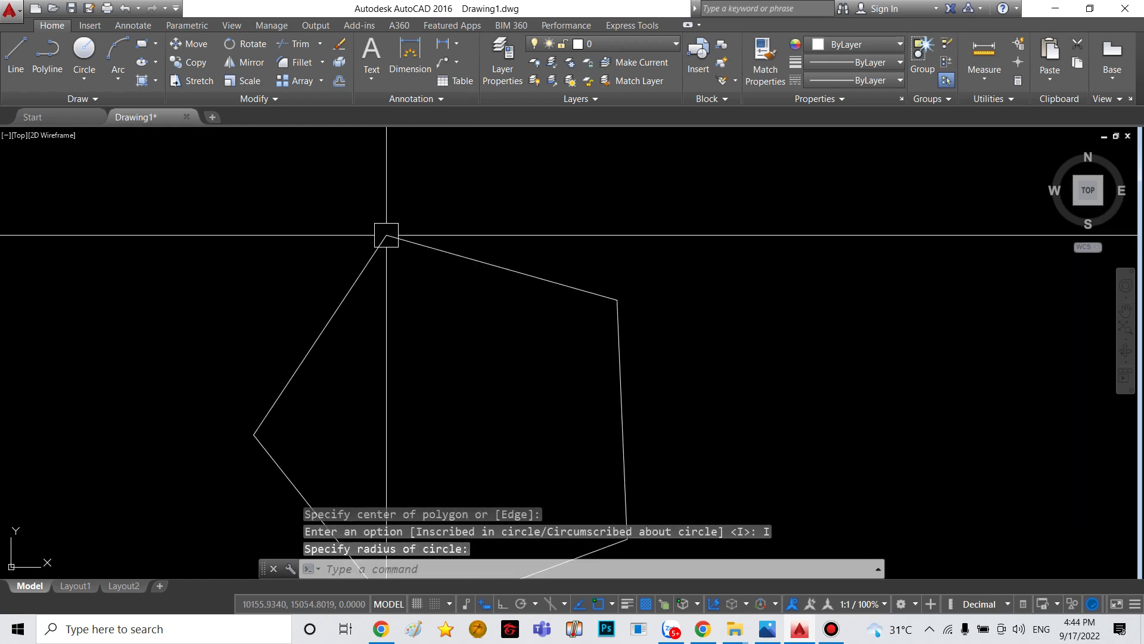
- Start a second polygon with POL, then cancel it
scroll(660, 289, "down", 2)
middle_click_drag(660, 289, 516, 266)
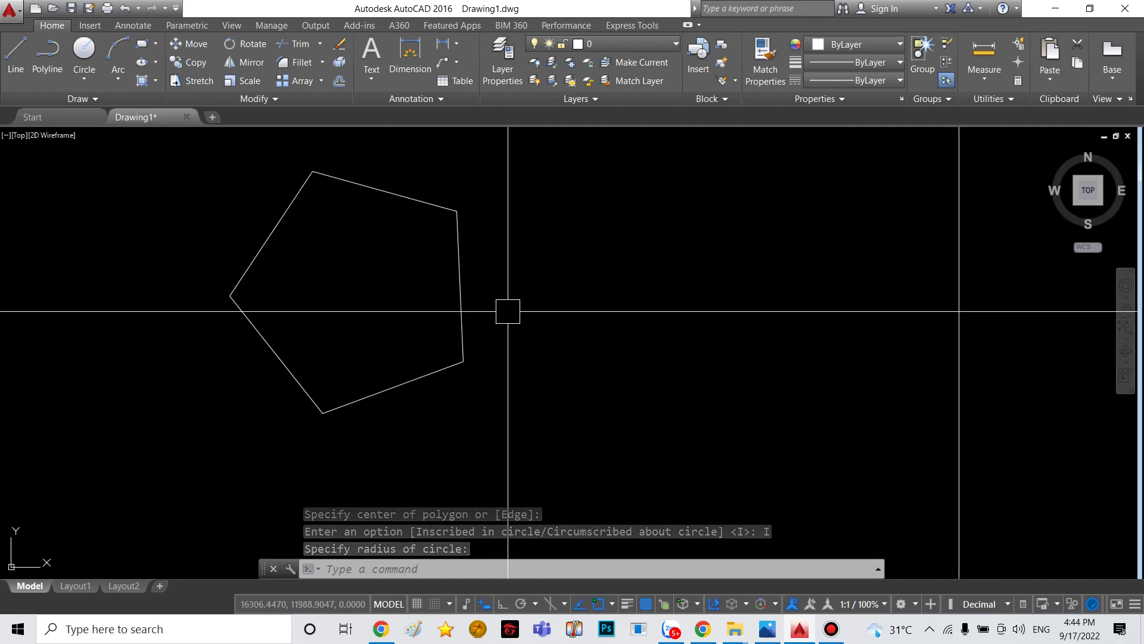
type("pol")
key("Return")
key("Return")
left_click(522, 333)
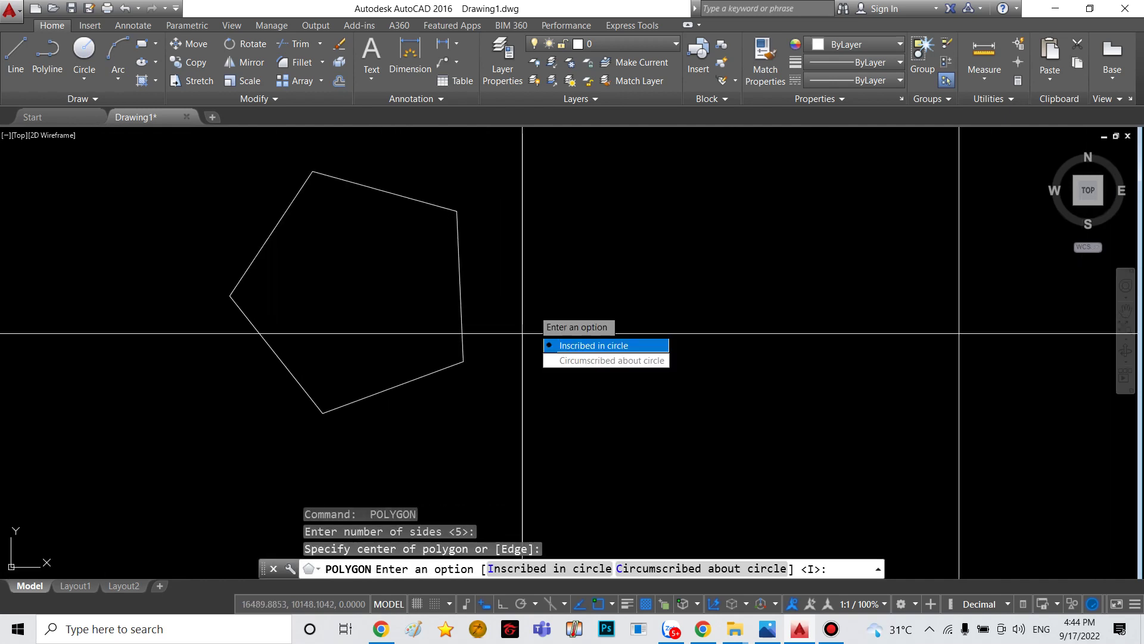
key("Escape")
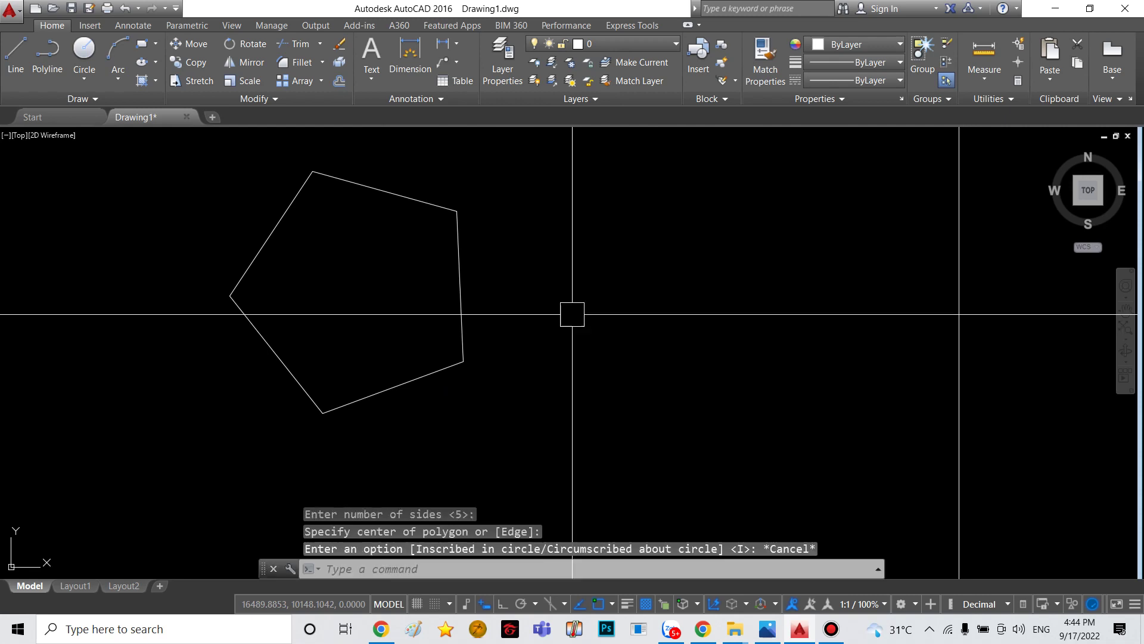
key("Escape")
- Window-select the pentagon and erase it
left_click(544, 264)
left_click(396, 309)
type("e")
key("Return")
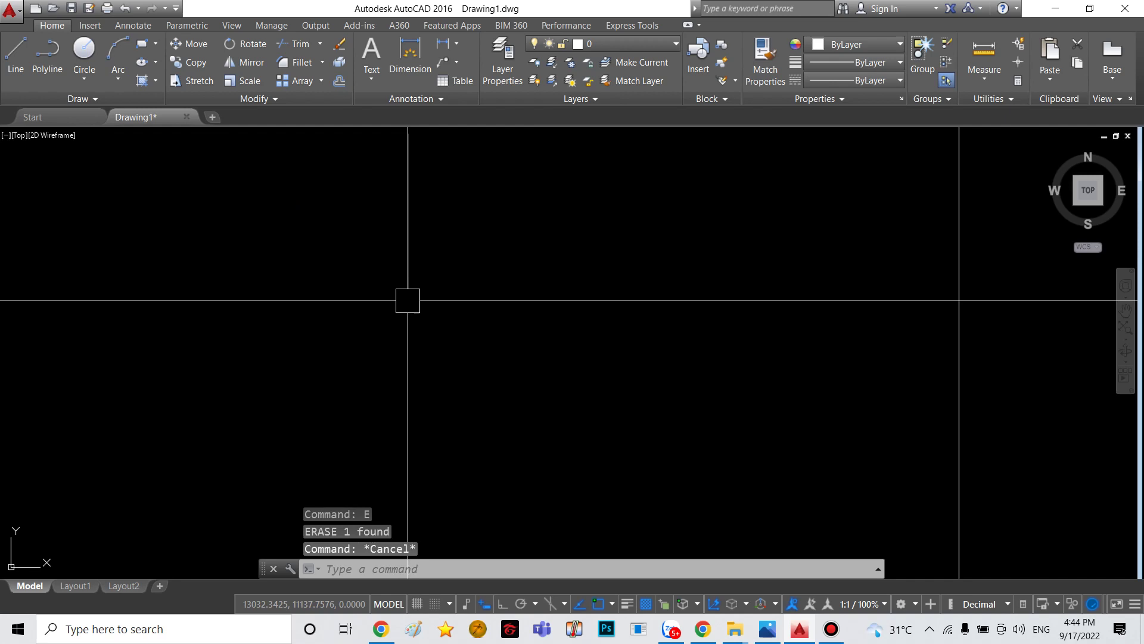
- Draw an open eight-vertex zigzag polyline with PL
type("PL")
key("Return")
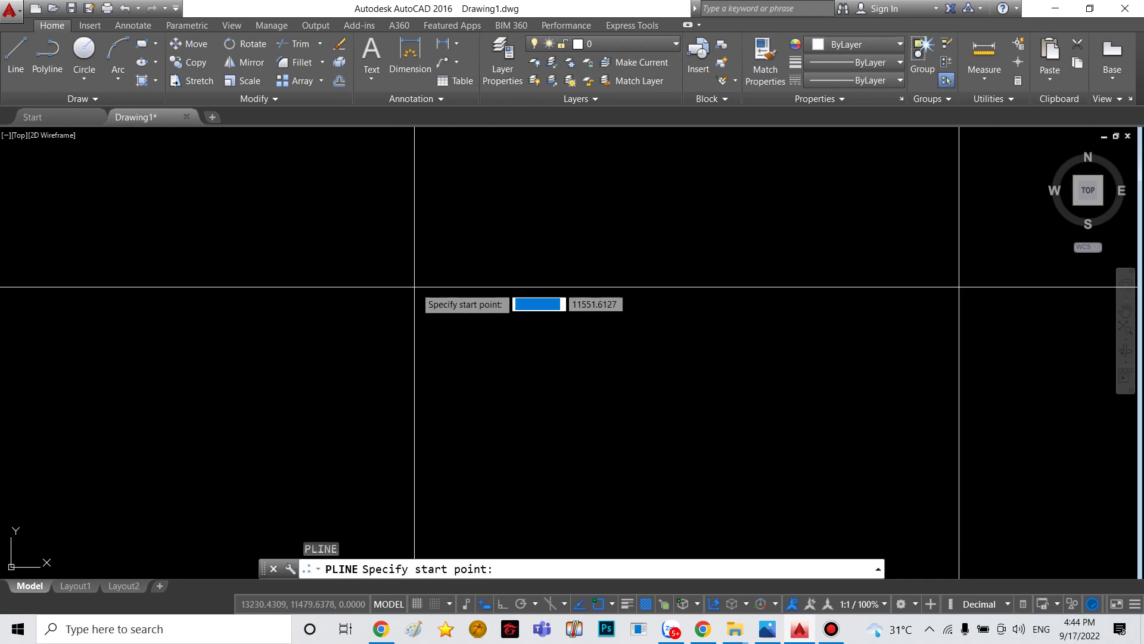
left_click(272, 391)
left_click(406, 237)
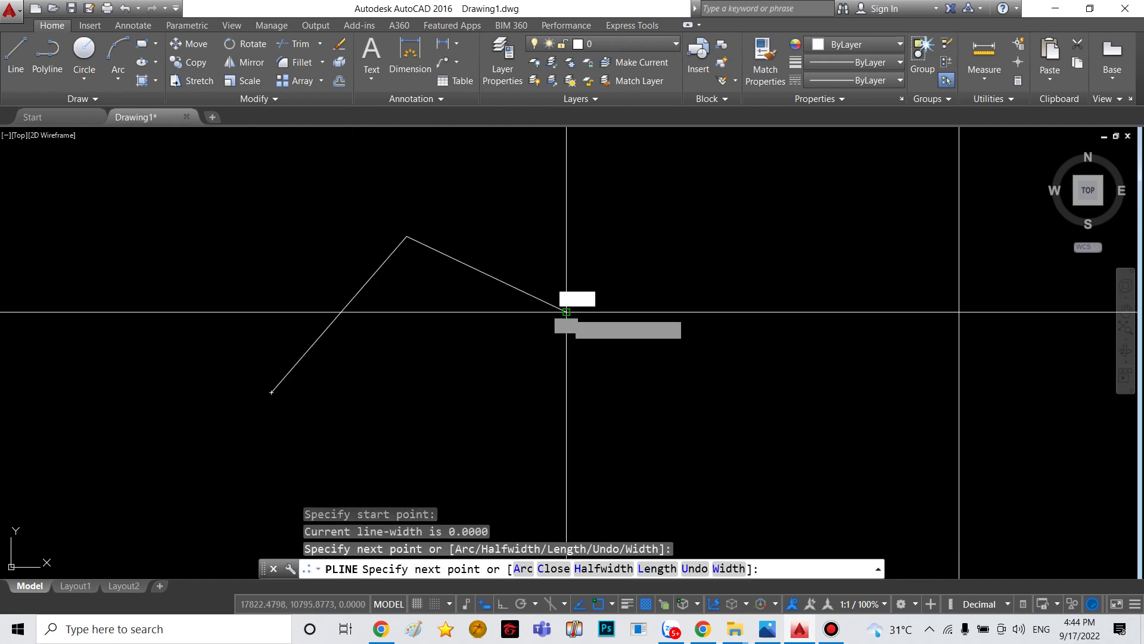
left_click(566, 311)
left_click(566, 411)
left_click(686, 424)
left_click(799, 332)
left_click(732, 218)
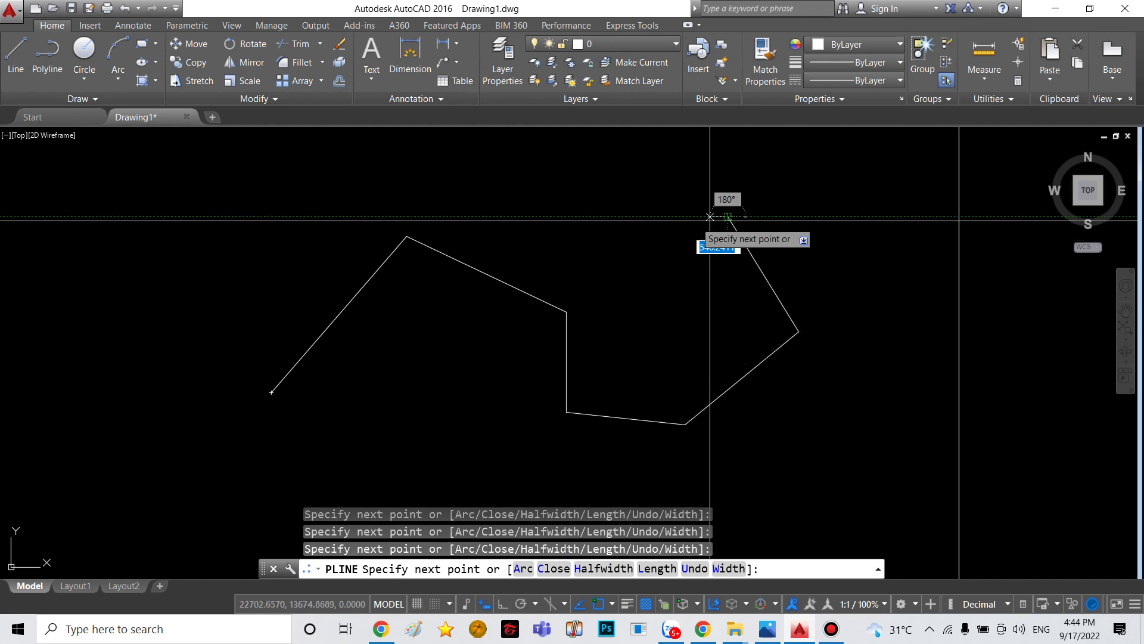
left_click(539, 189)
key("Escape")
- Check the zigzag polyline by selecting and deselecting it
scroll(431, 163, "down", 4)
scroll(498, 178, "up", 4)
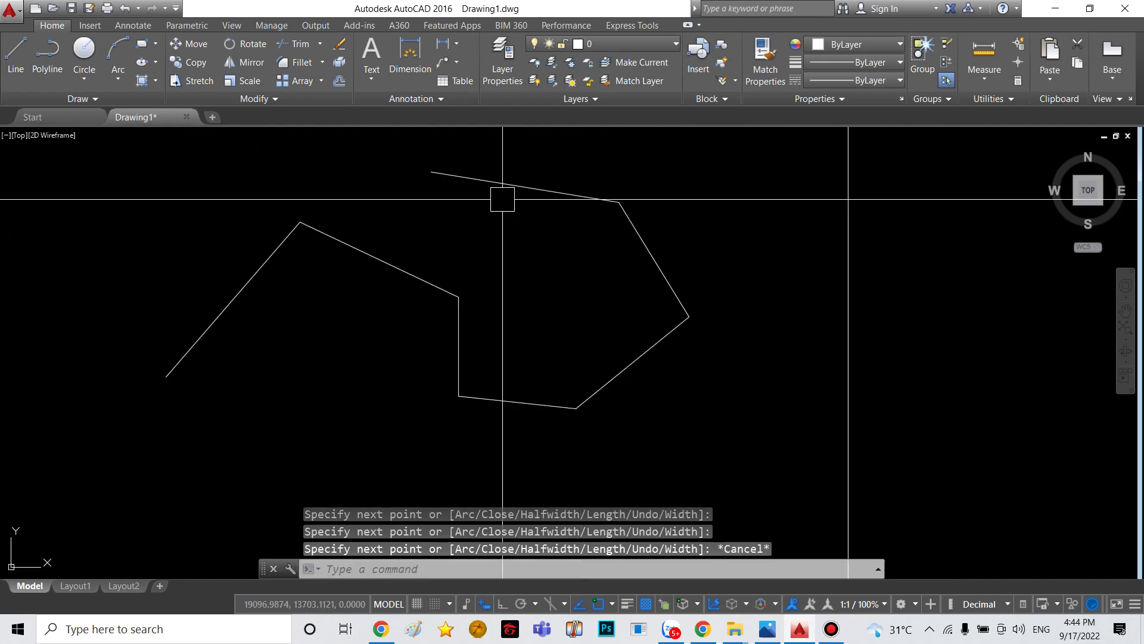
left_click(439, 174)
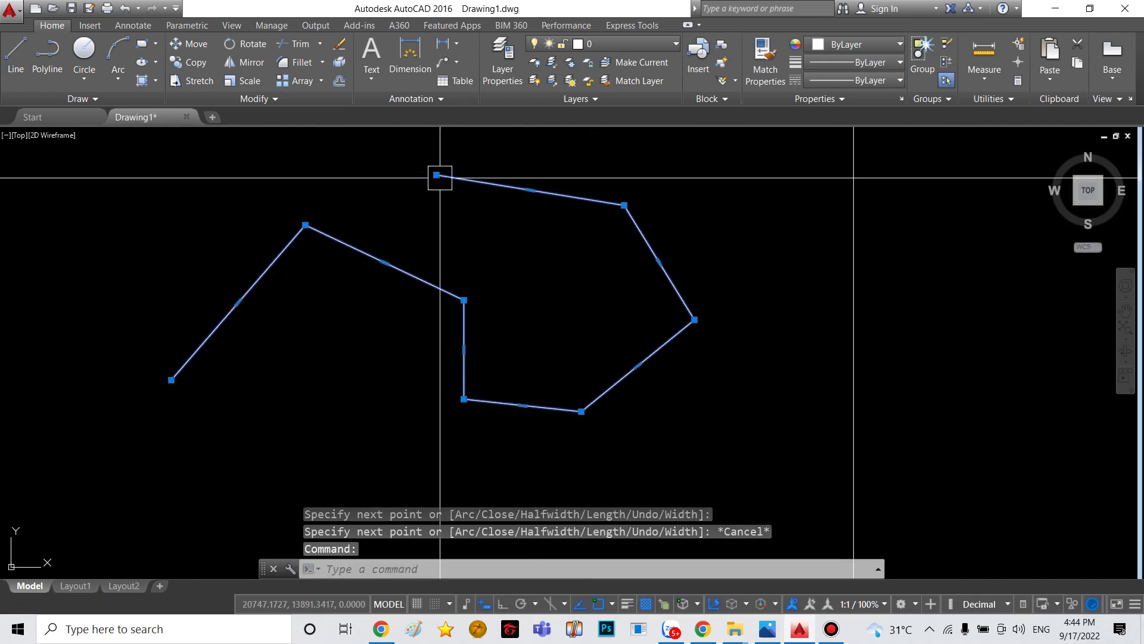
key("Escape")
middle_click_drag(558, 366, 583, 284)
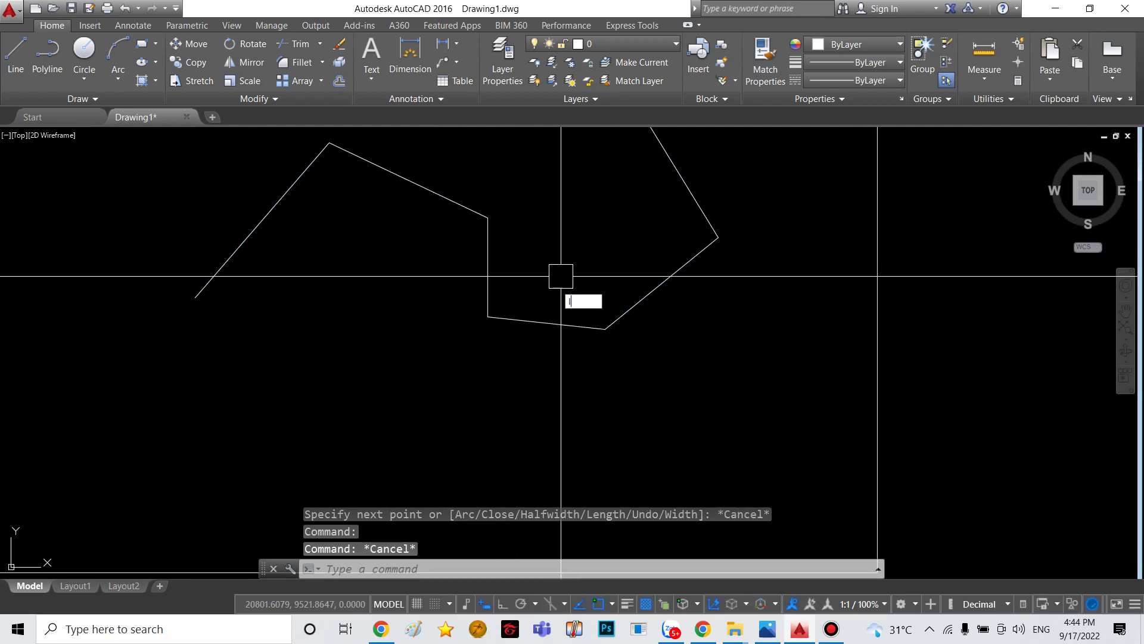
- Below it, draw a chain of four connected line segments with LINE
type("line")
key("Return")
left_click(270, 443)
left_click(347, 343)
left_click(455, 373)
left_click(511, 444)
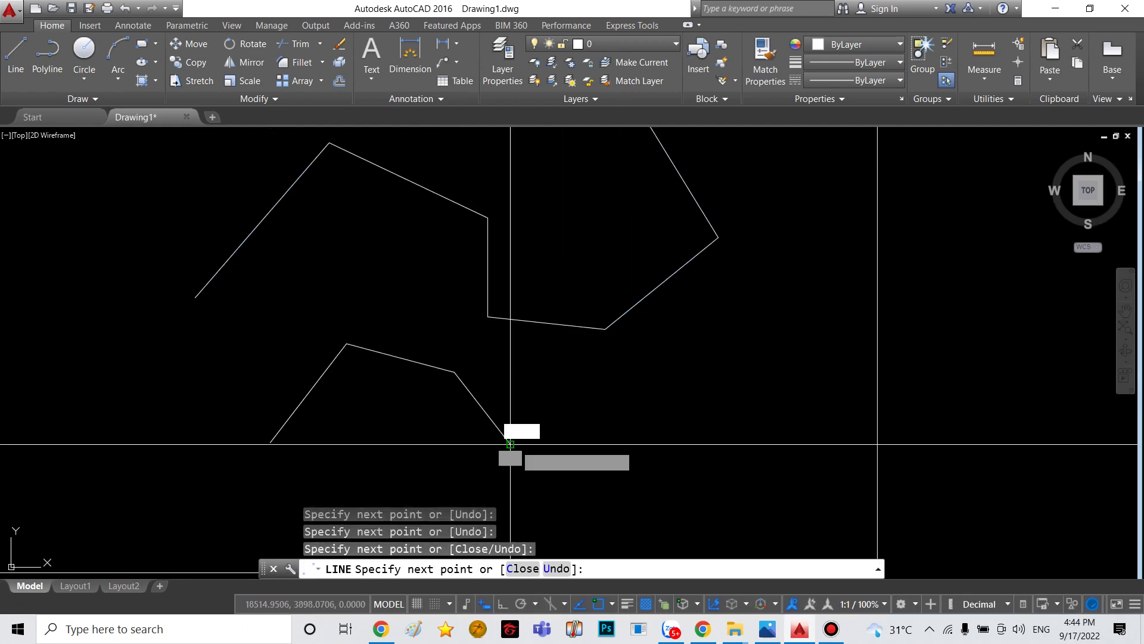
left_click(662, 382)
key("Escape")
left_click(728, 291)
- Window-select all six zigzag objects and erase them
key("Escape")
left_click(618, 398)
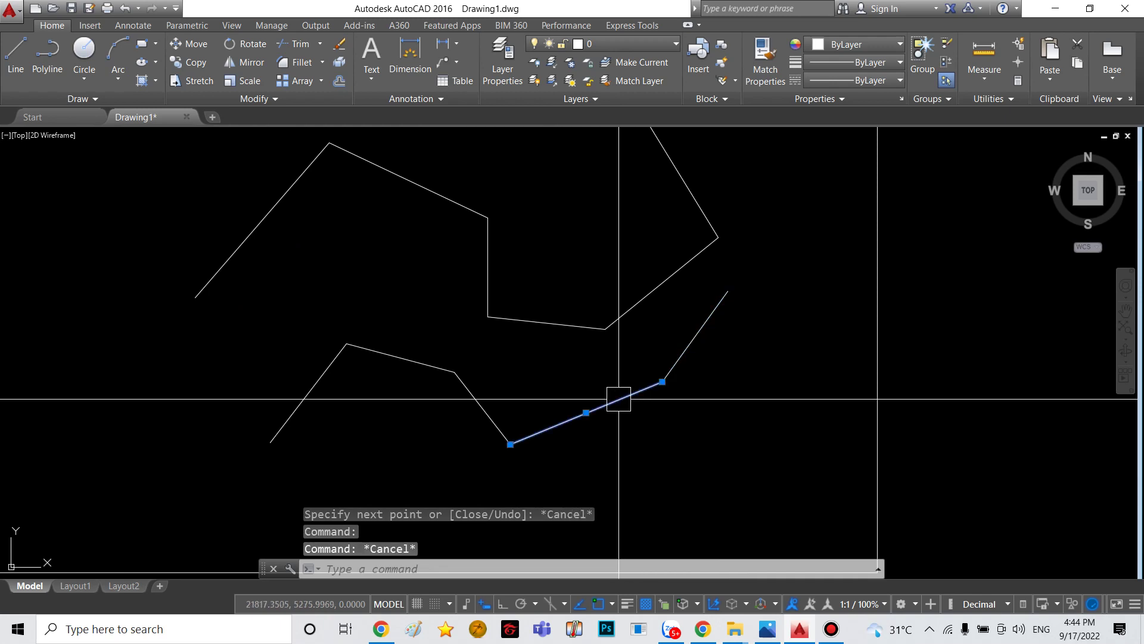
key("Escape")
left_click(486, 243)
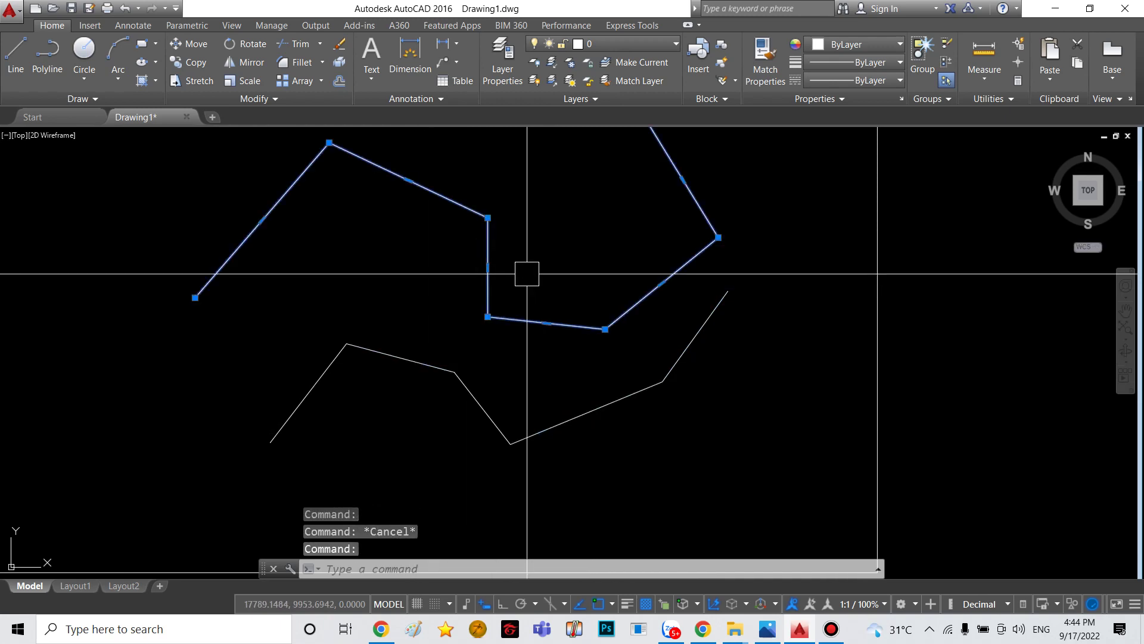
key("Escape")
left_click(736, 175)
left_click(260, 485)
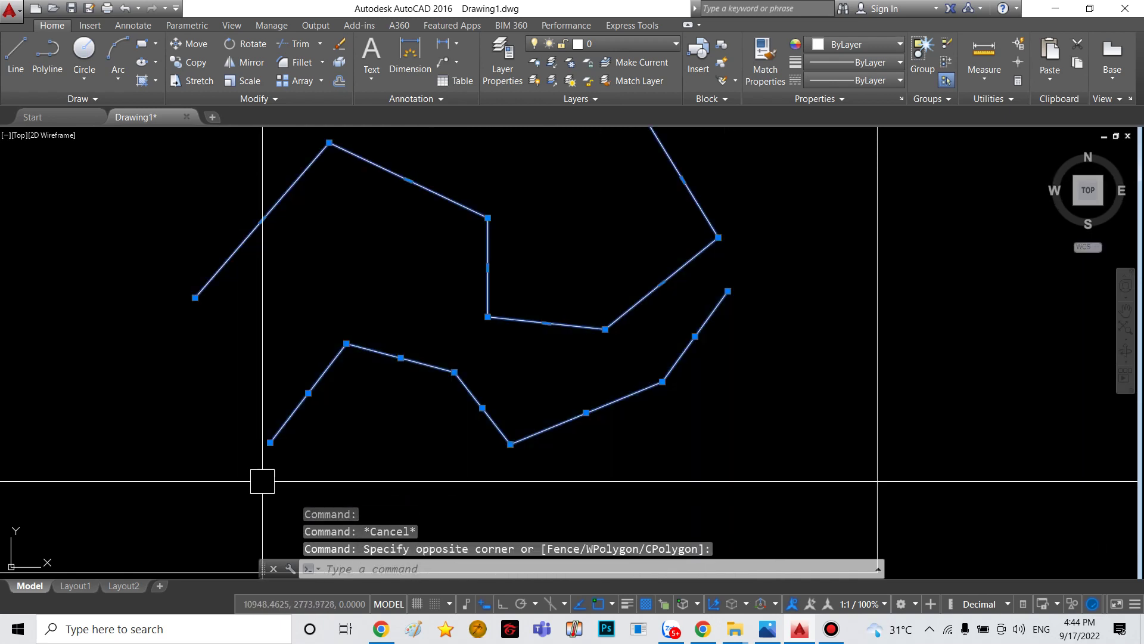
type("E")
key("Return")
key("Escape")
- Start a spline with five fit points, then abandon it
type("pl")
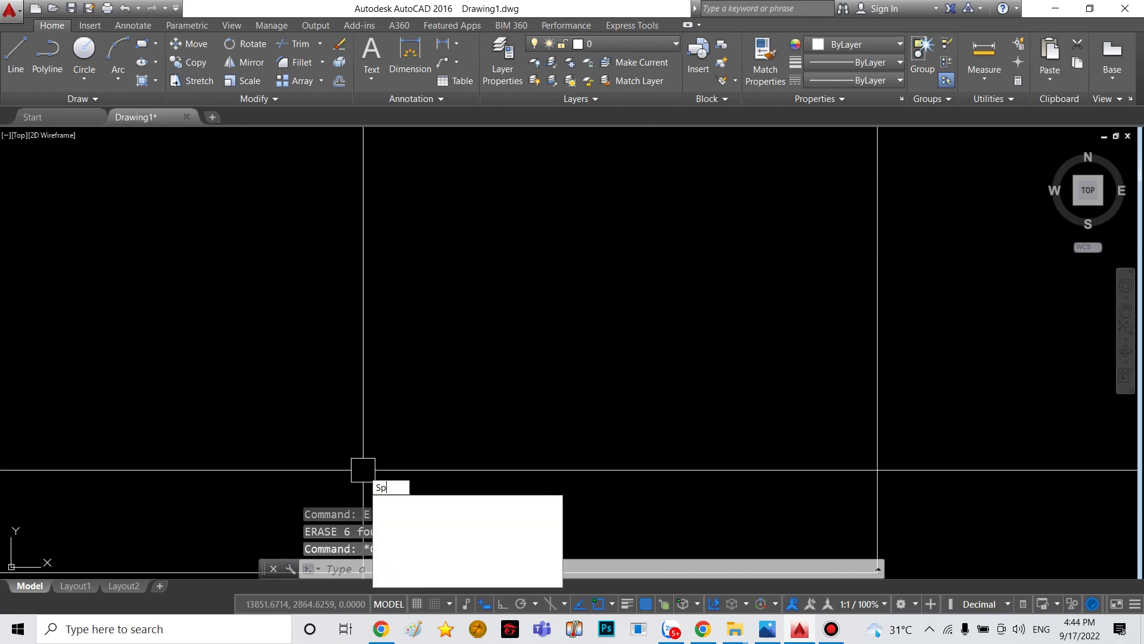
key("Return")
left_click(217, 398)
left_click(348, 245)
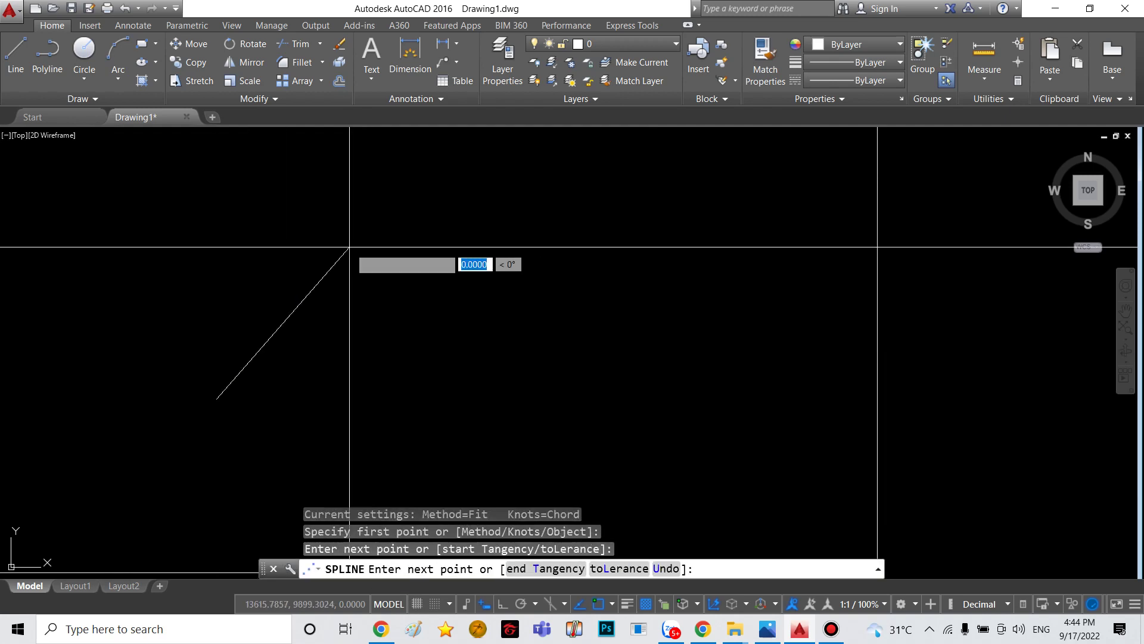
left_click(507, 210)
left_click(642, 360)
left_click(584, 442)
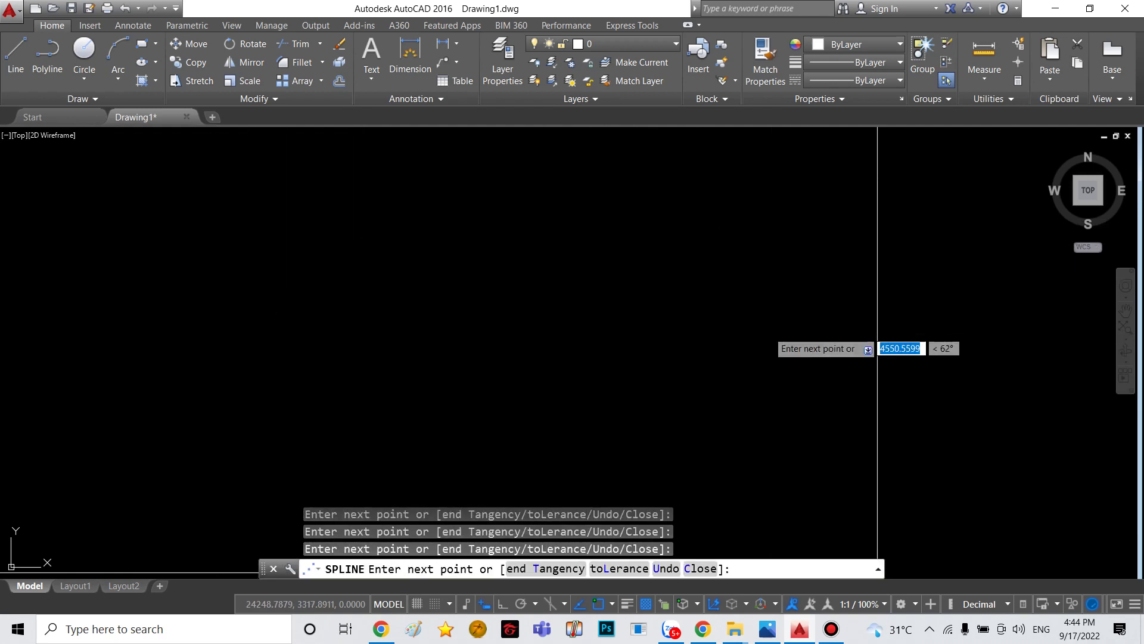
key("Escape")
key("Escape")
- Draw a new six-point spline curve
key("Return")
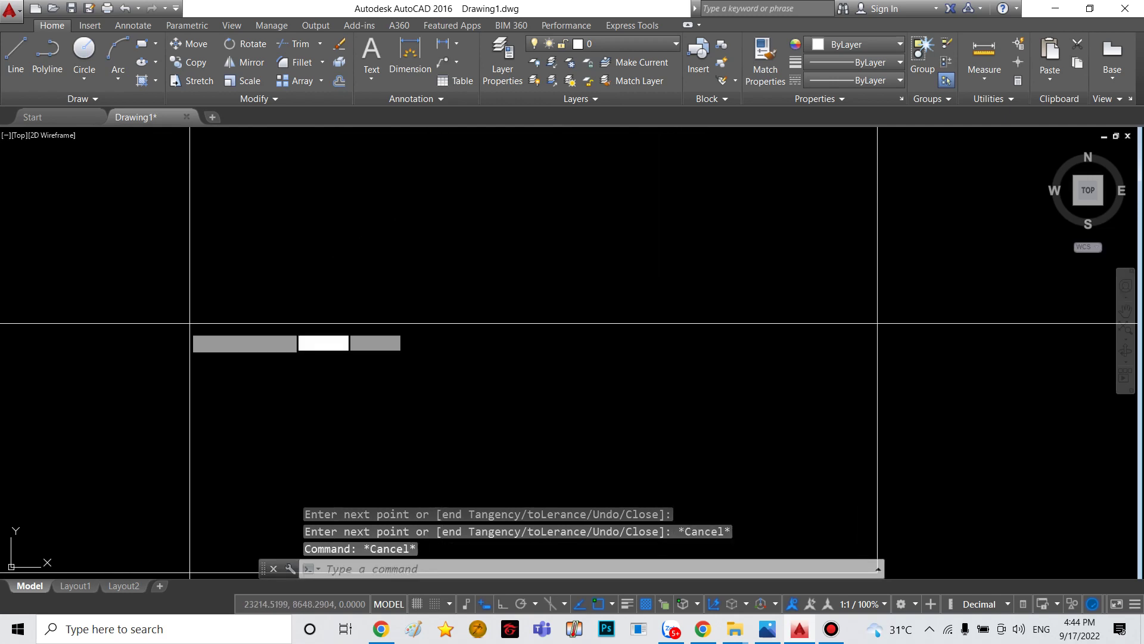
left_click(184, 324)
left_click(393, 232)
left_click(409, 294)
left_click(358, 422)
left_click(638, 332)
left_click(454, 210)
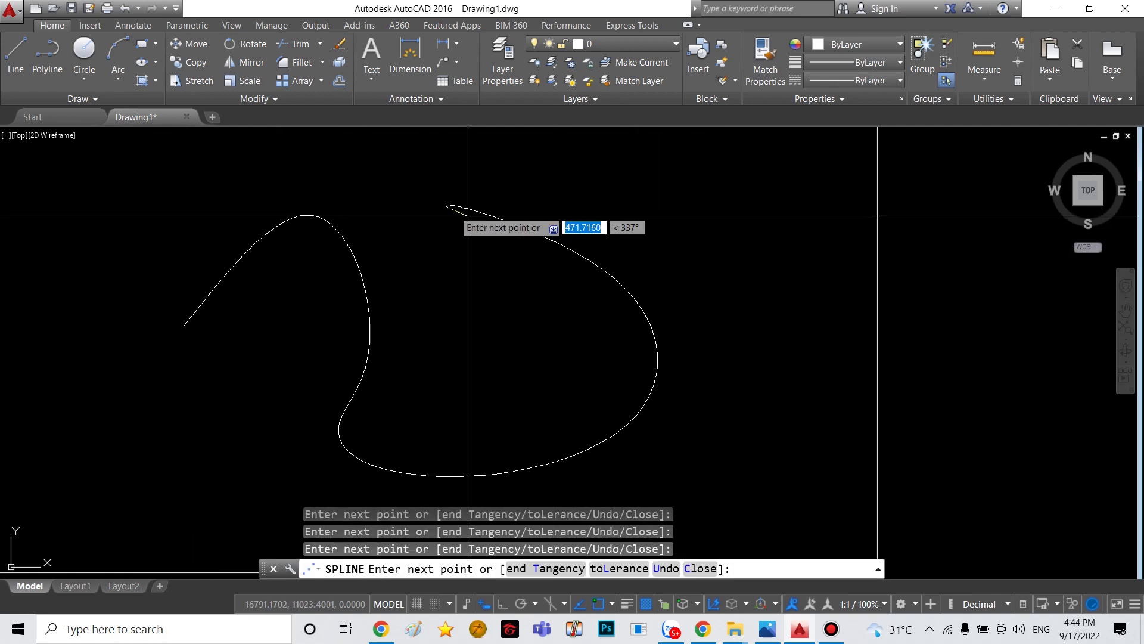
key("Return")
- Select the spline and erase it
left_click(547, 239)
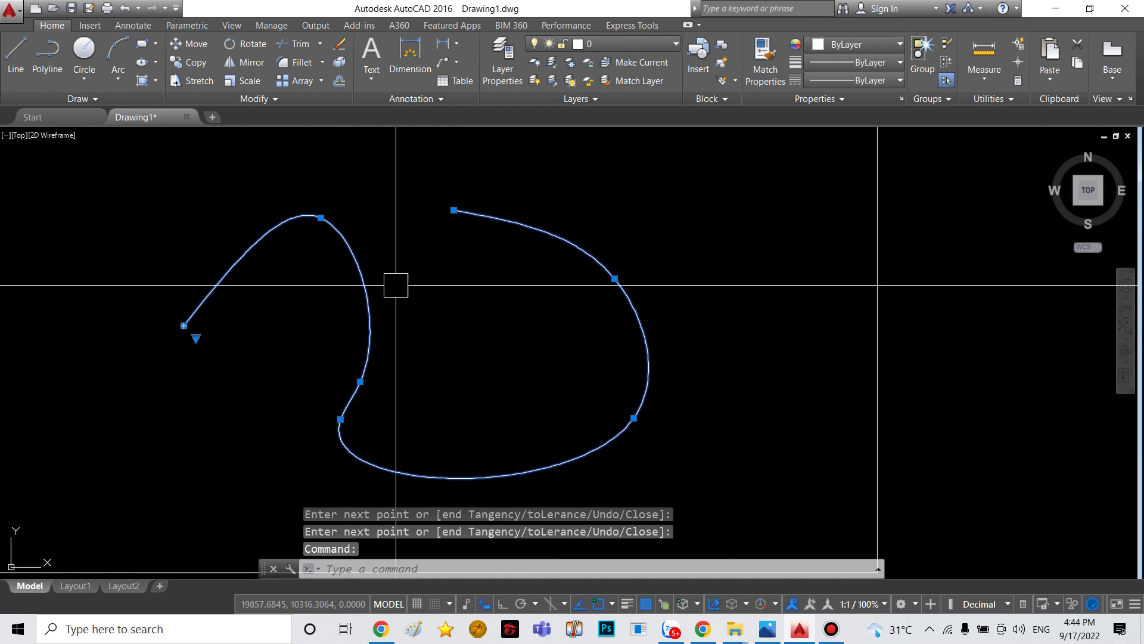
type("e")
key("Return")
key("Escape")
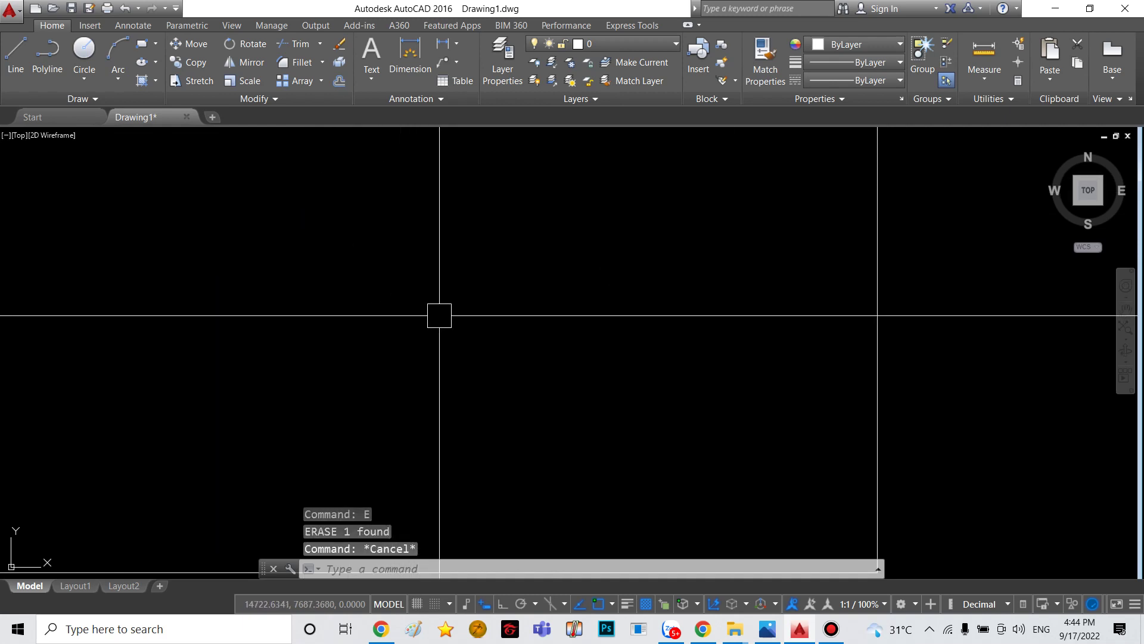
type("x")
key("Escape")
type("x")
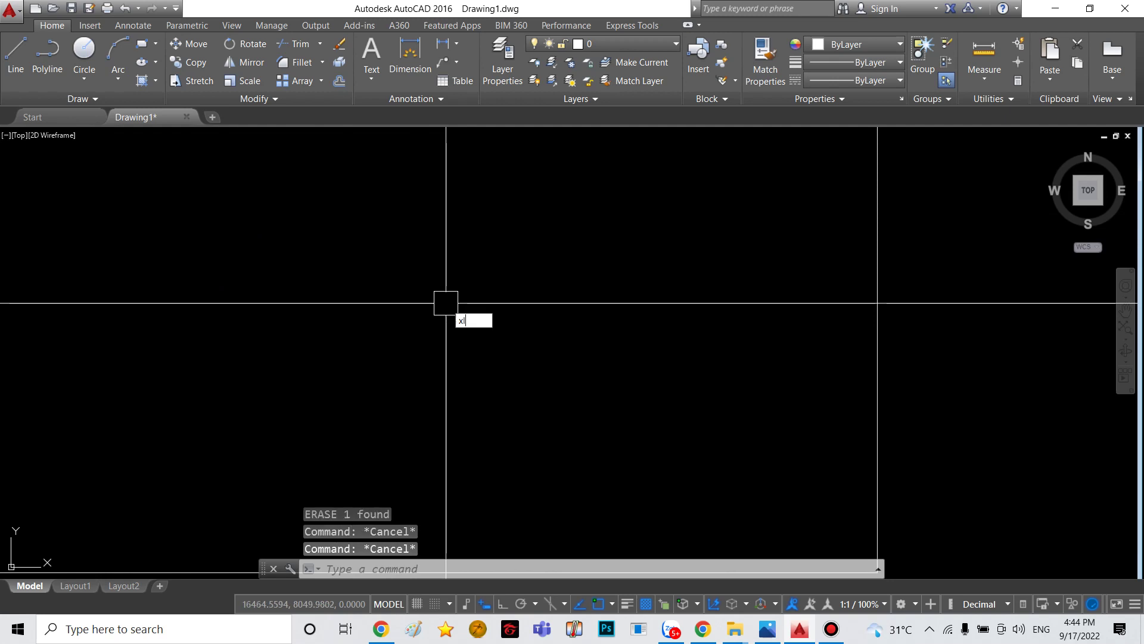
key("Return")
left_click(365, 347)
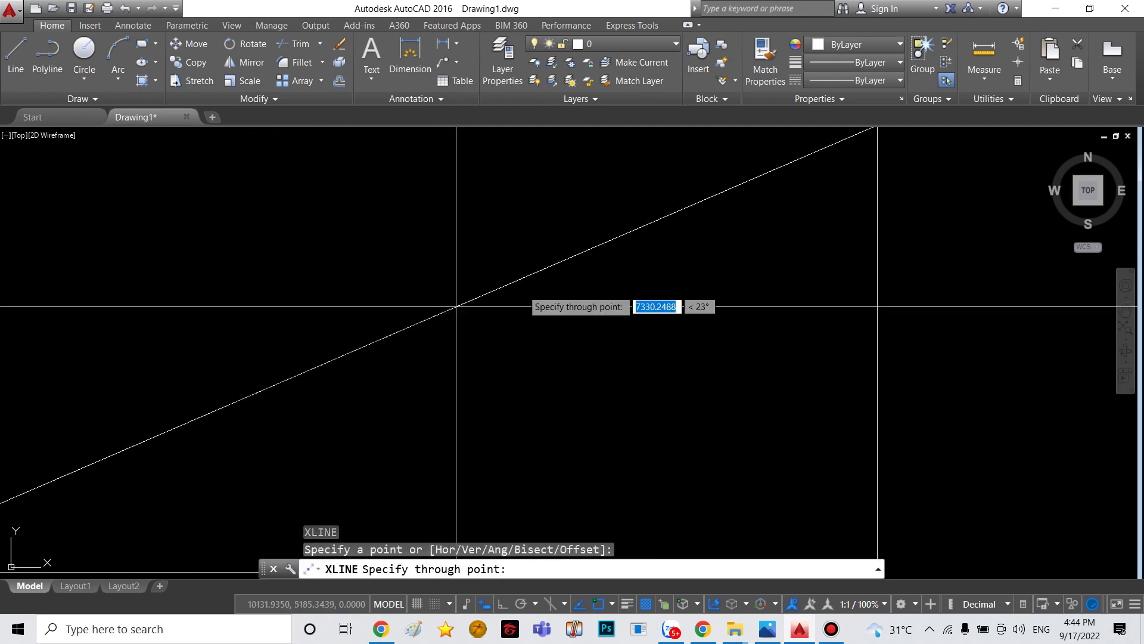
left_click(673, 227)
key("Escape")
type("l")
key("Return")
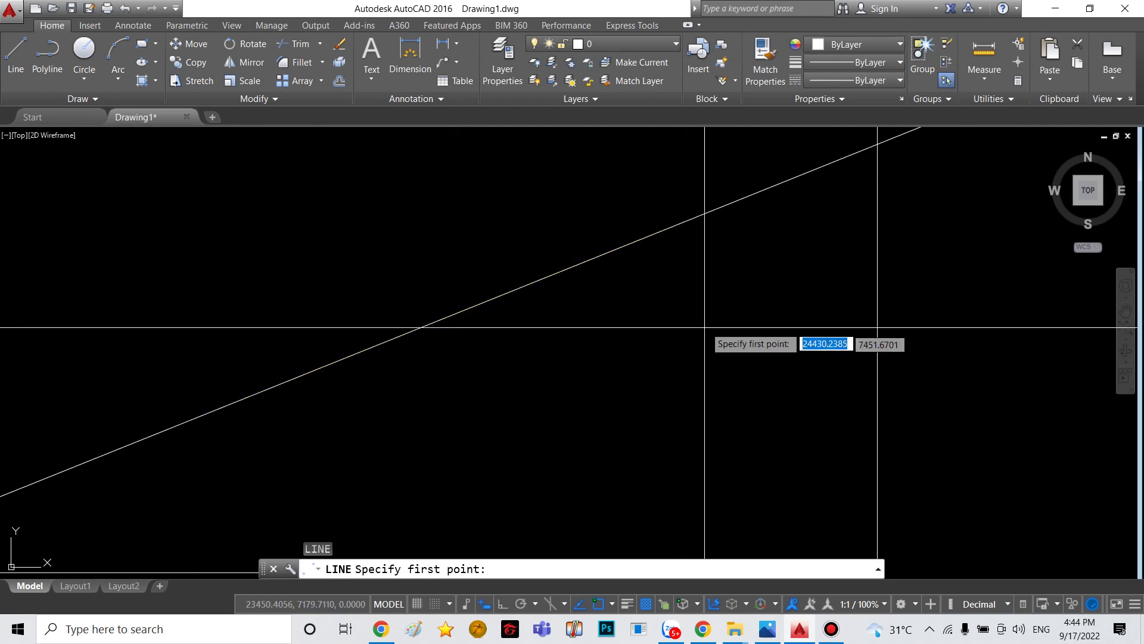
left_click(707, 325)
left_click(395, 455)
key("Escape")
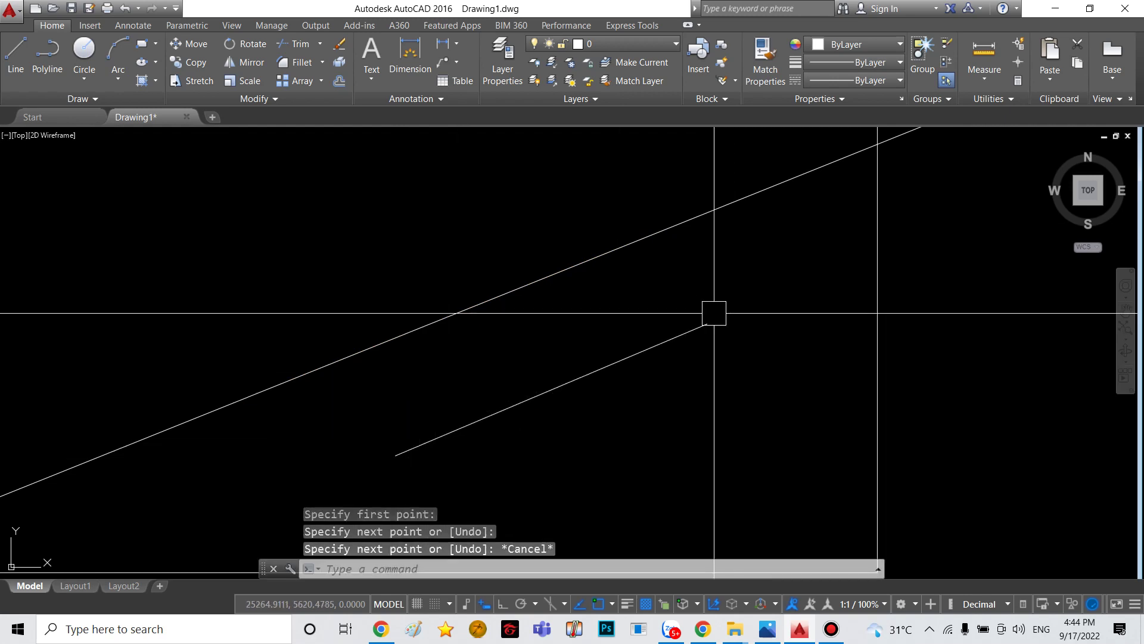
left_click(538, 280)
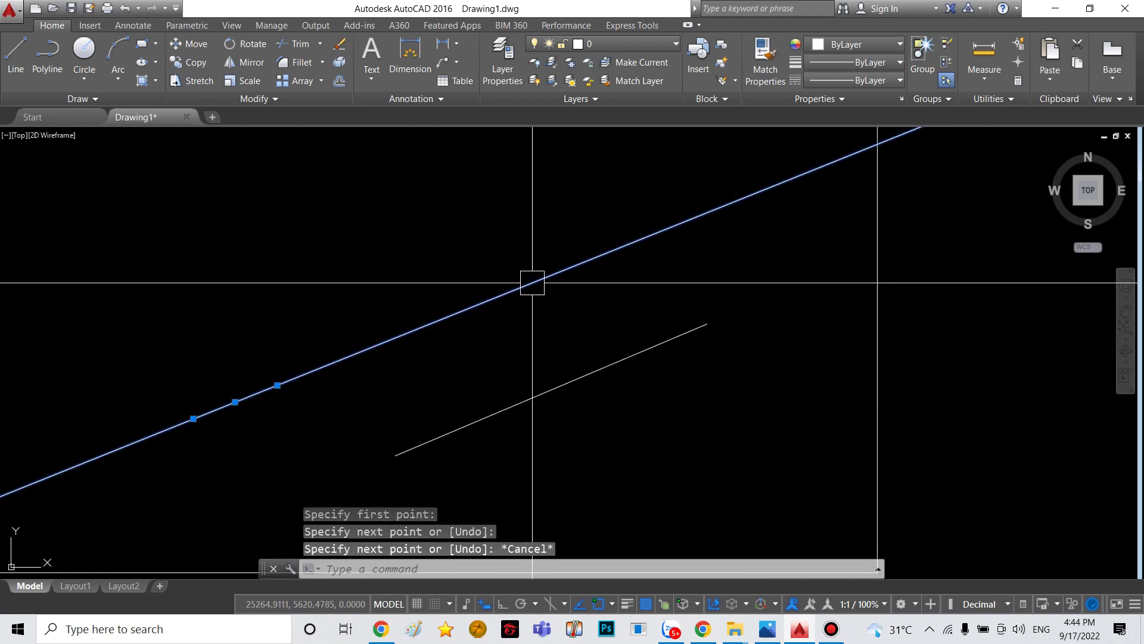
scroll(578, 263, "down", 3)
scroll(622, 313, "down", 5)
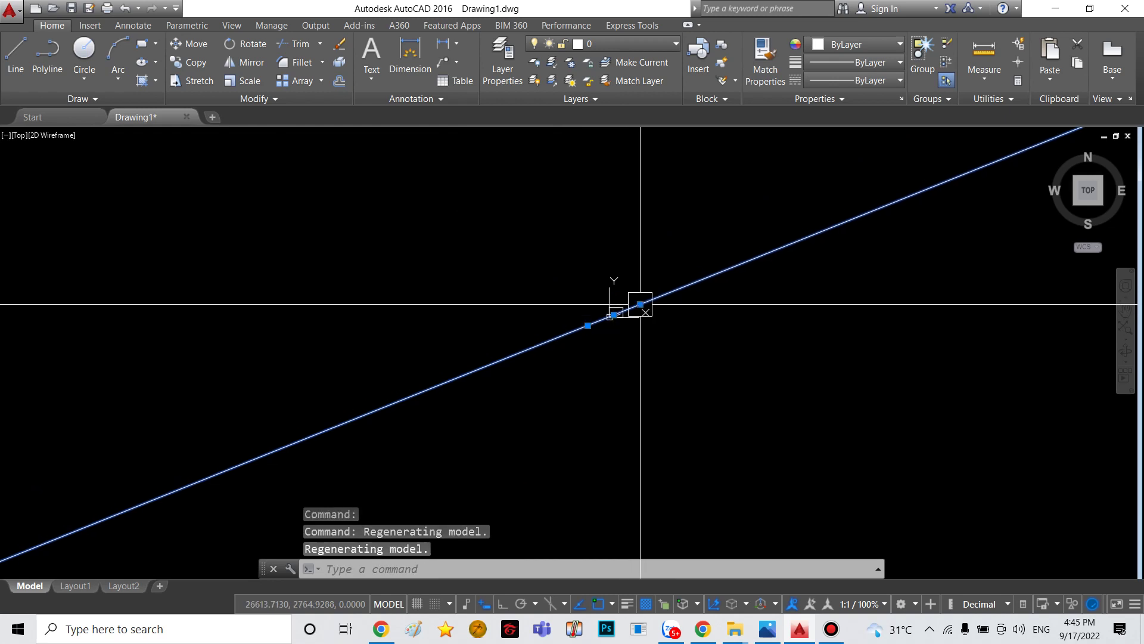
scroll(602, 318, "up", 10)
scroll(669, 237, "up", 4)
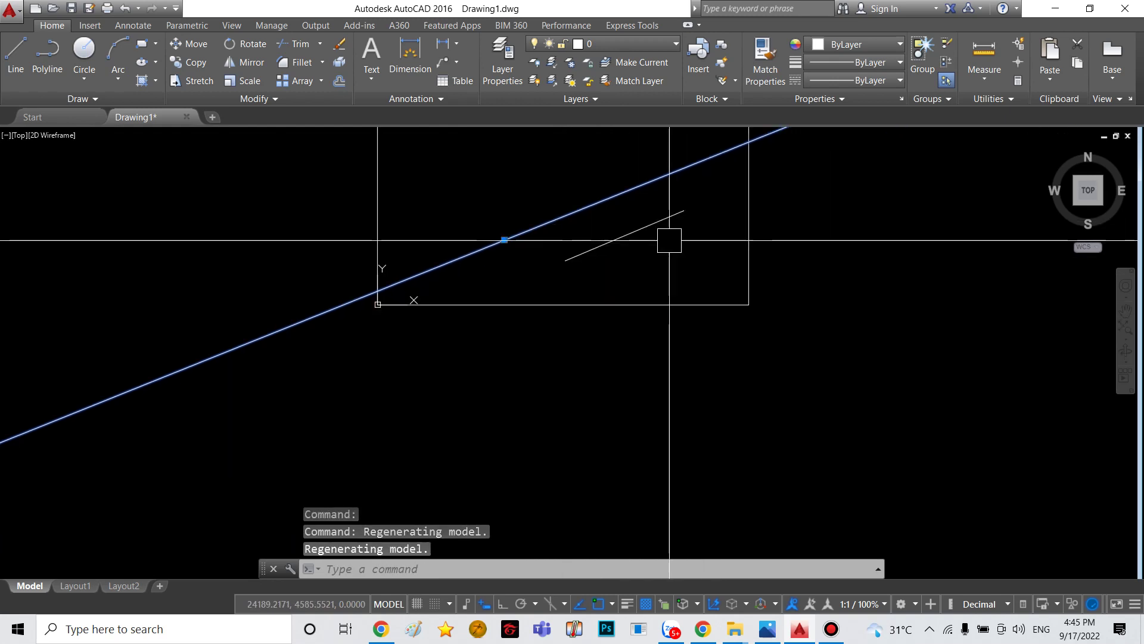
left_click(577, 357)
left_click(494, 242)
- Erase the two selected lines and draw a small rectangle
type("e")
key("Return")
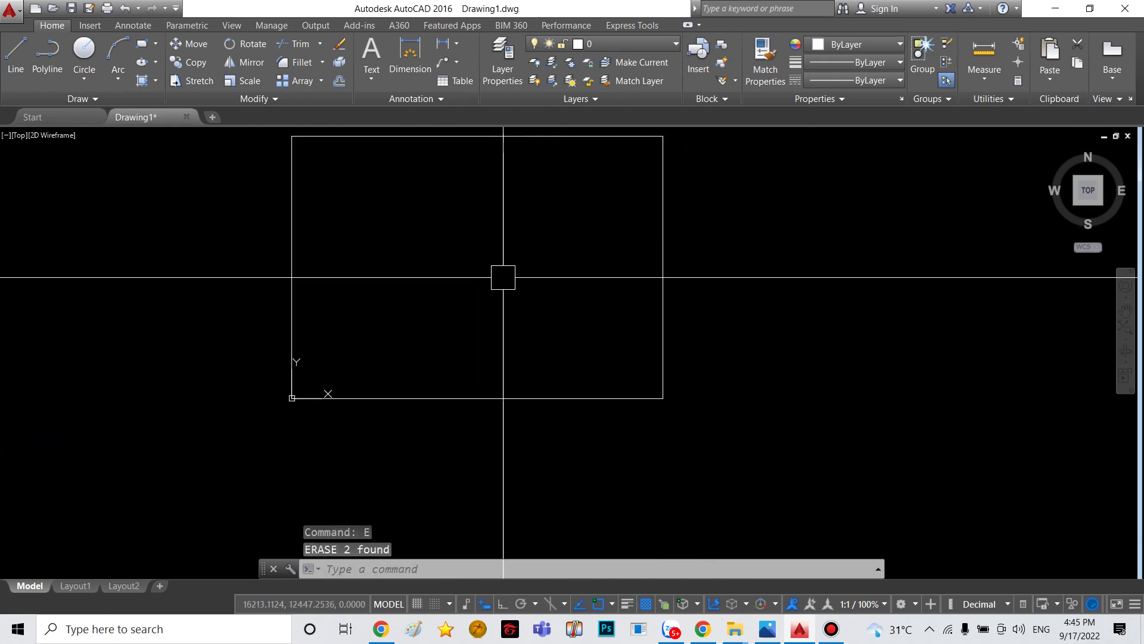
middle_click_drag(588, 353, 566, 380)
key("Return")
left_click(354, 256)
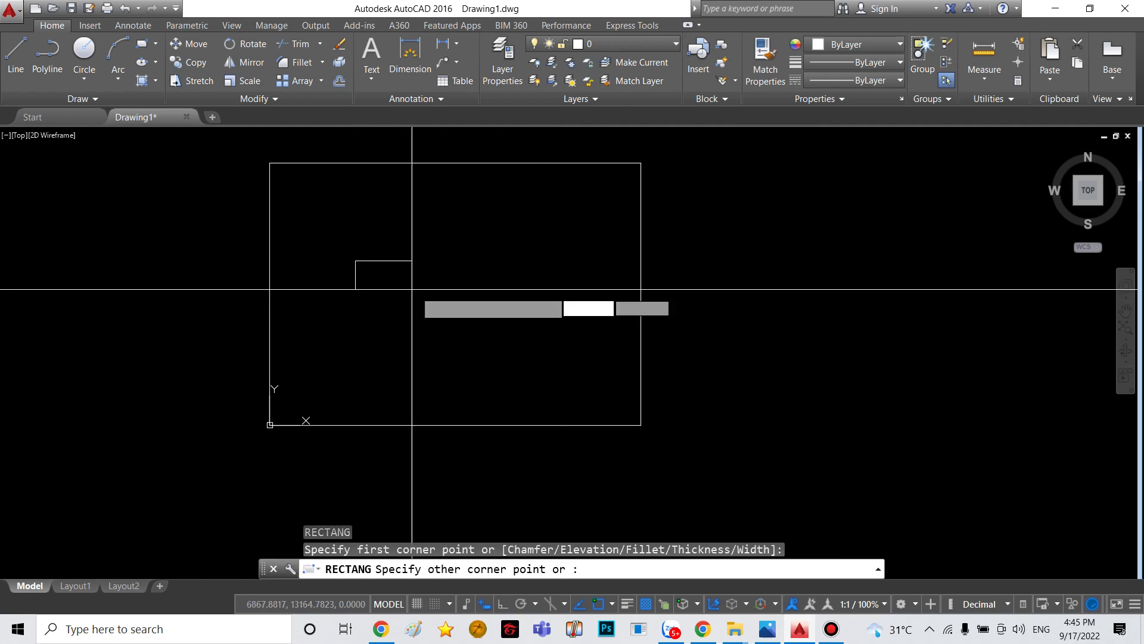
left_click(423, 291)
key("Escape")
scroll(387, 250, "up", 4)
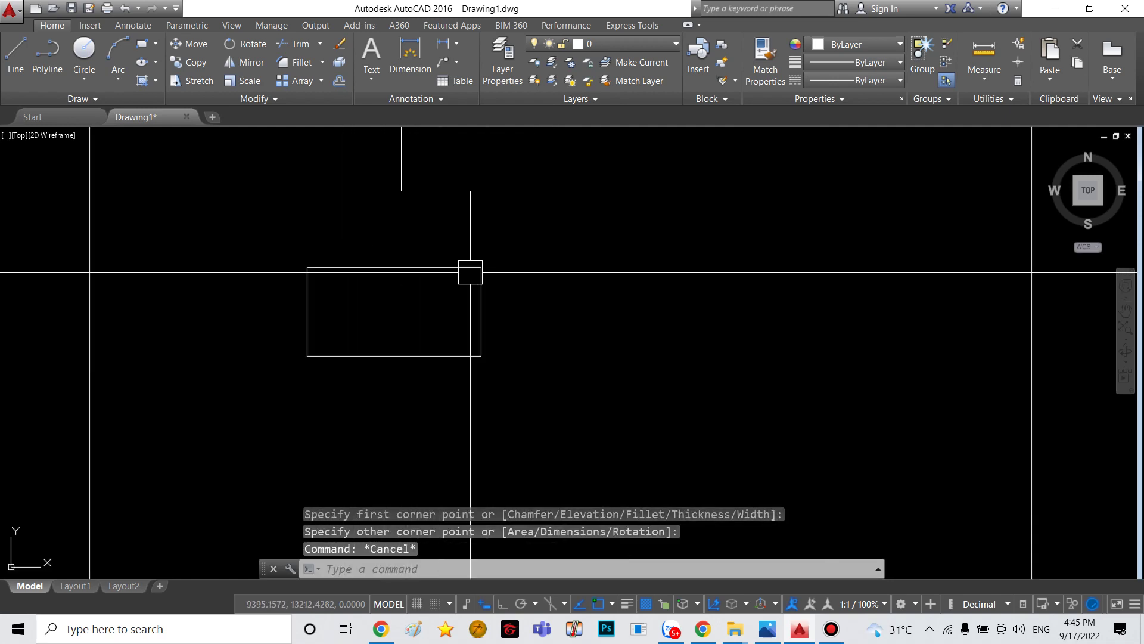
middle_click_drag(499, 306, 449, 276)
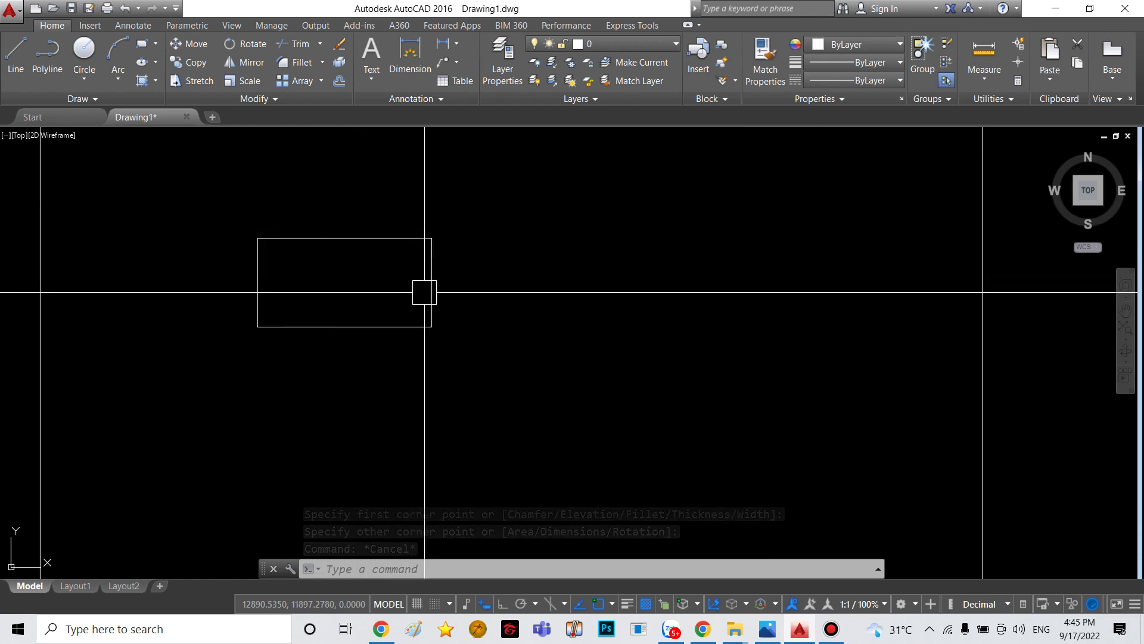
middle_click_drag(616, 318, 593, 312)
- Draw an open five-segment line shape, then select the large surrounding rectangle
type("l")
key("Return")
left_click(540, 306)
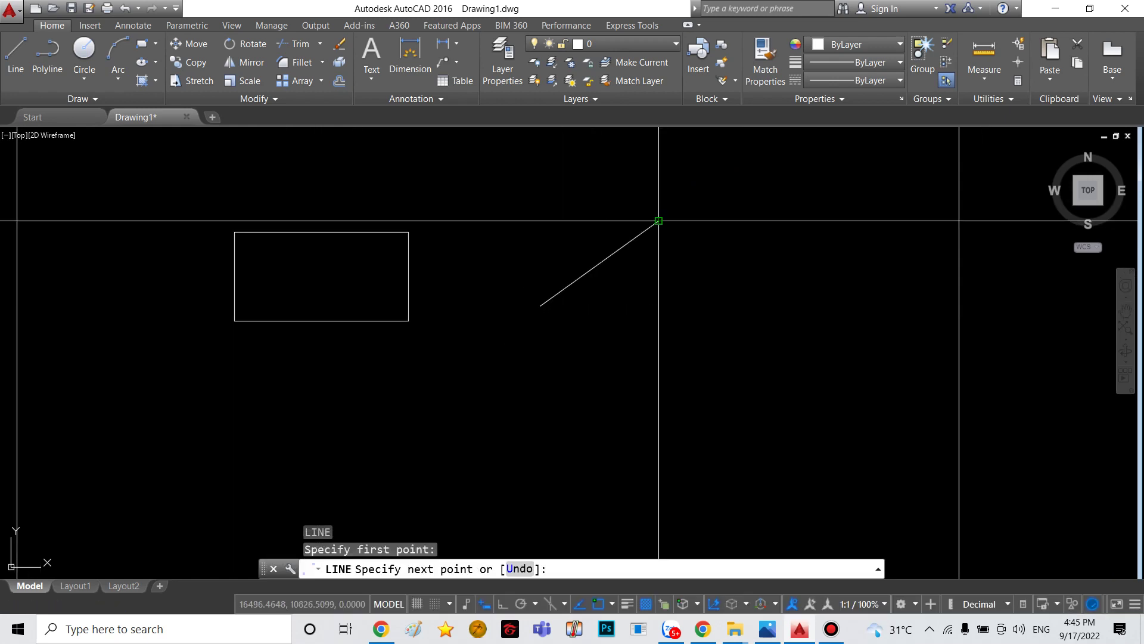
left_click(659, 222)
left_click(799, 377)
left_click(676, 476)
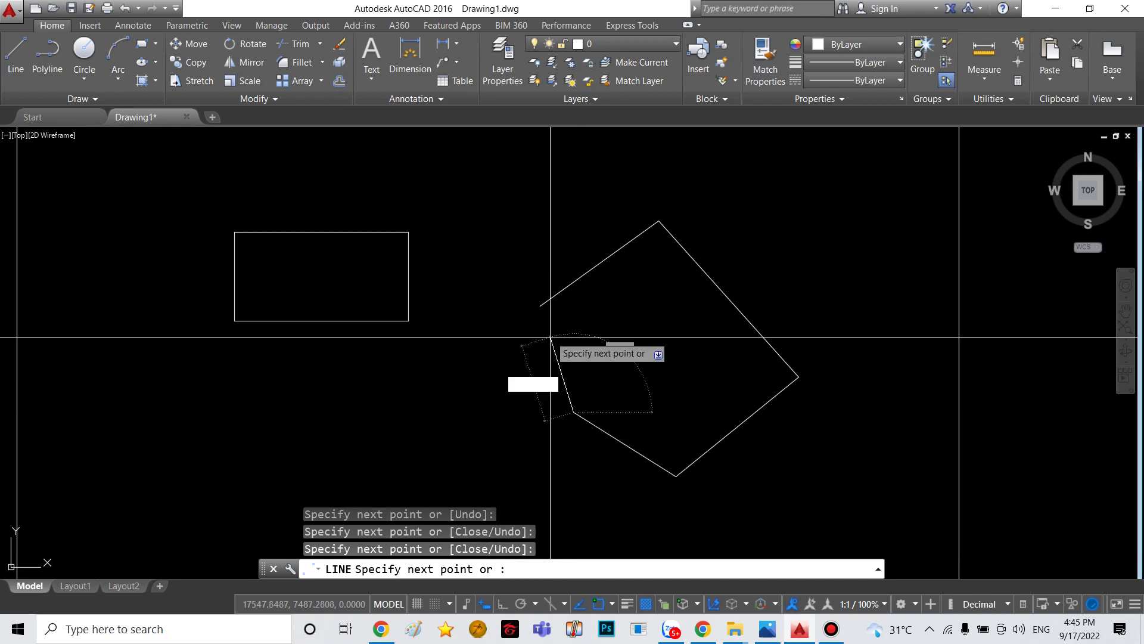
left_click(572, 411)
left_click(549, 335)
key("Escape")
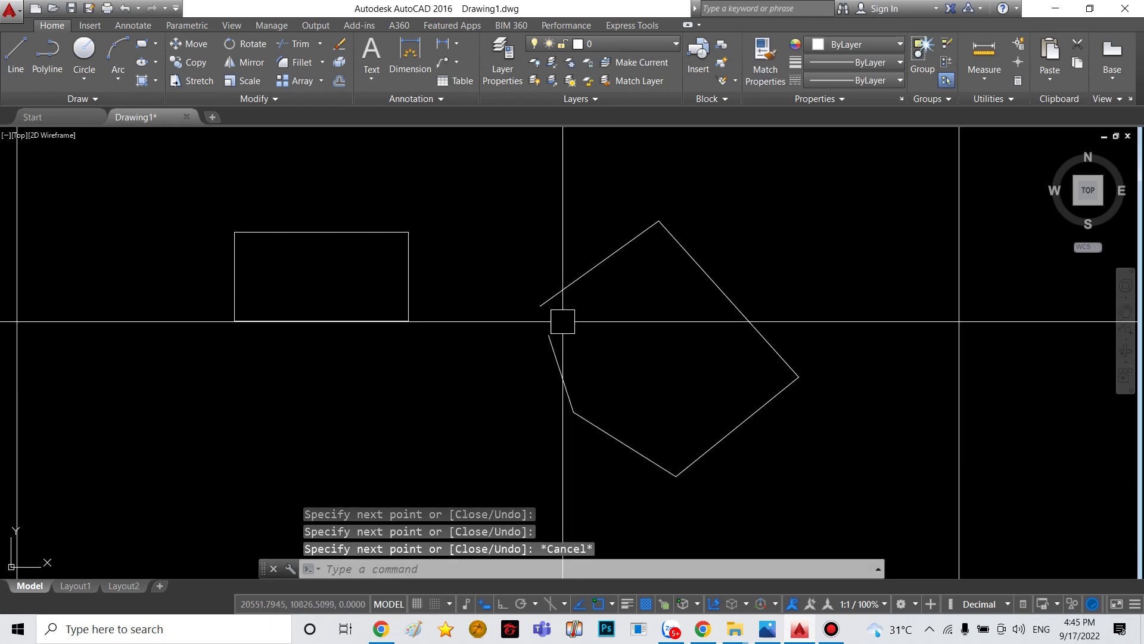
middle_click_drag(399, 273, 456, 299)
scroll(456, 299, "down", 6)
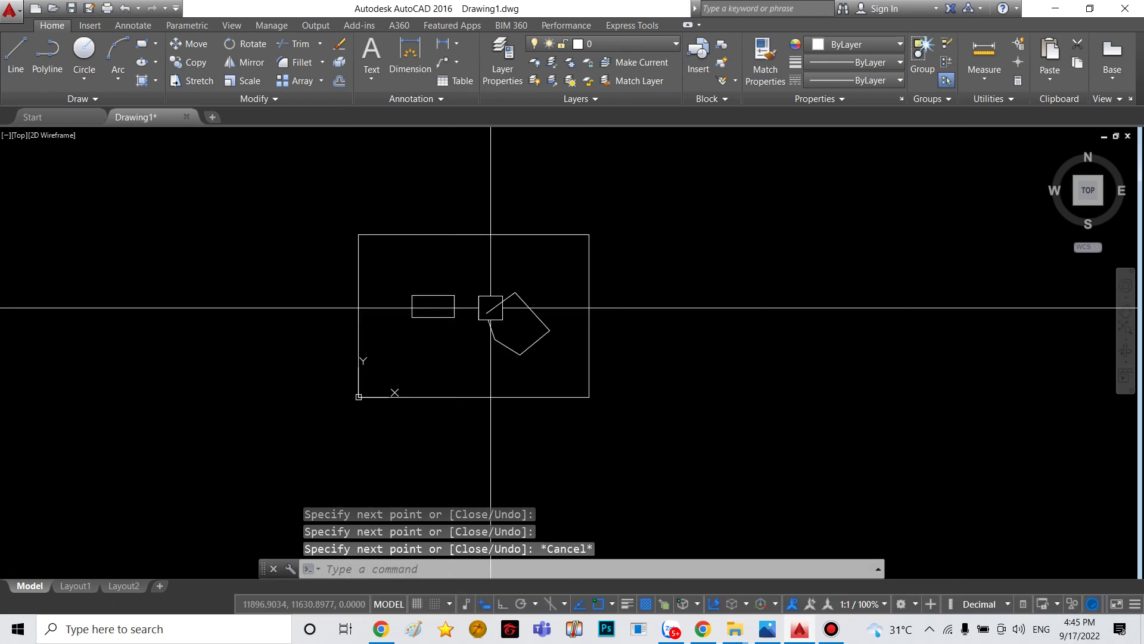
left_click(587, 263)
- Erase the large surrounding rectangle
type("e")
key("Return")
key("Escape")
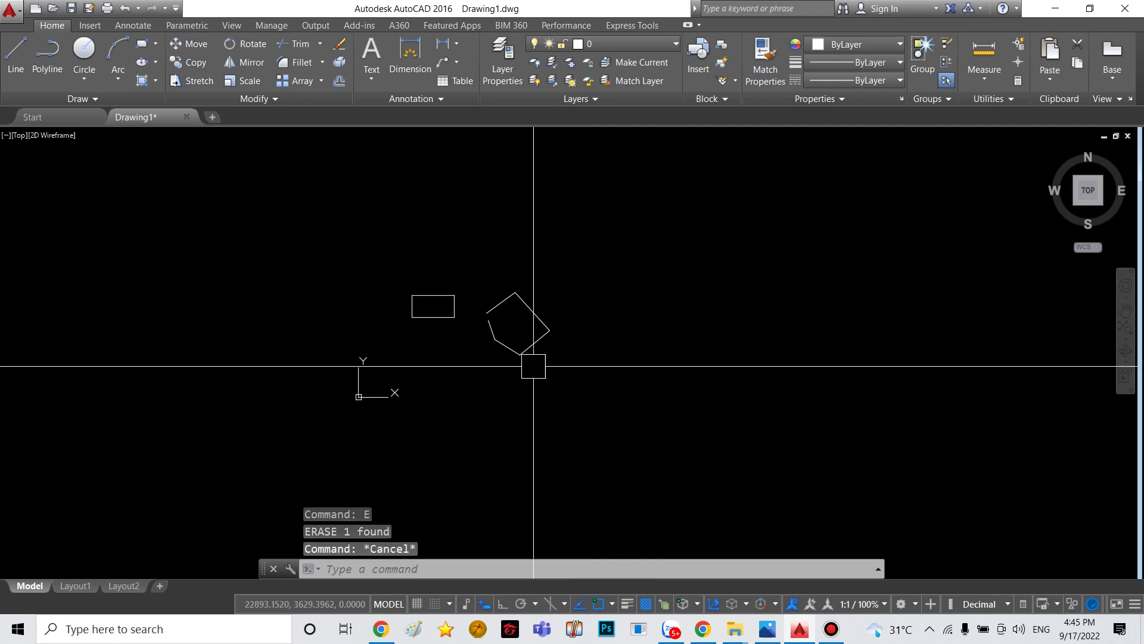
scroll(485, 307, "up", 4)
type("H")
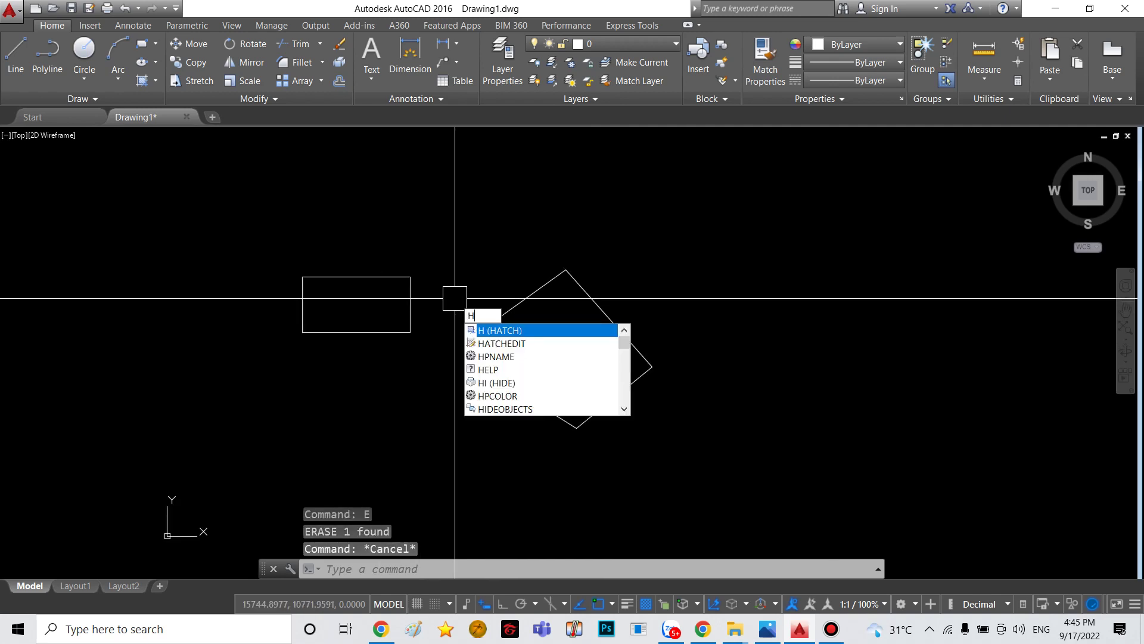
- Hatch the small rectangle with the dense fill; hatching the open shape fails
key("Return")
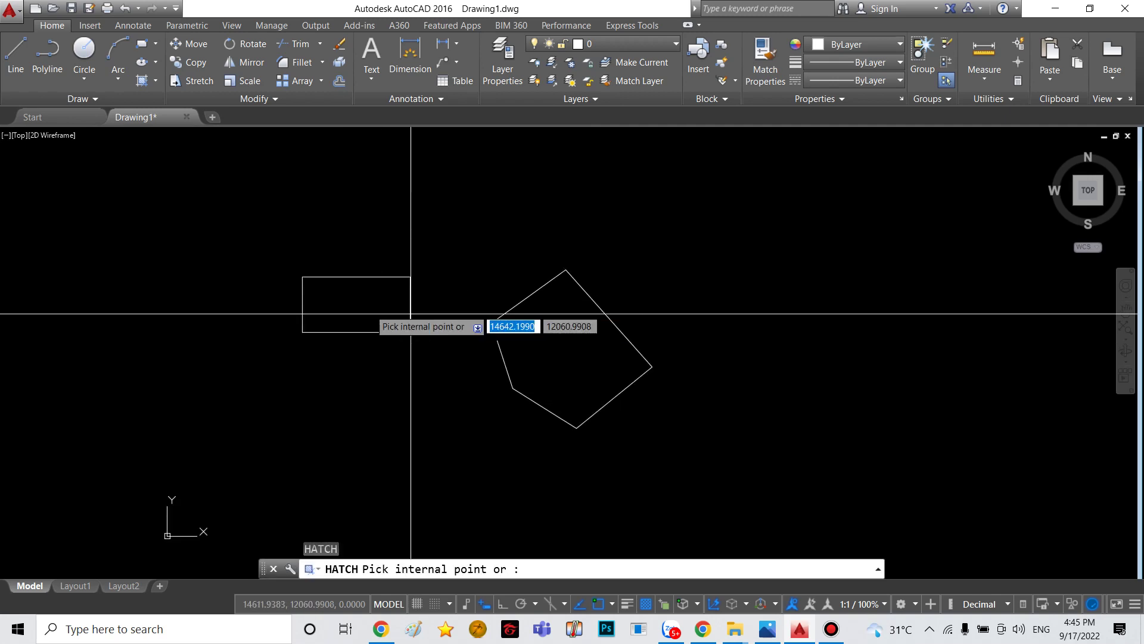
left_click(363, 304)
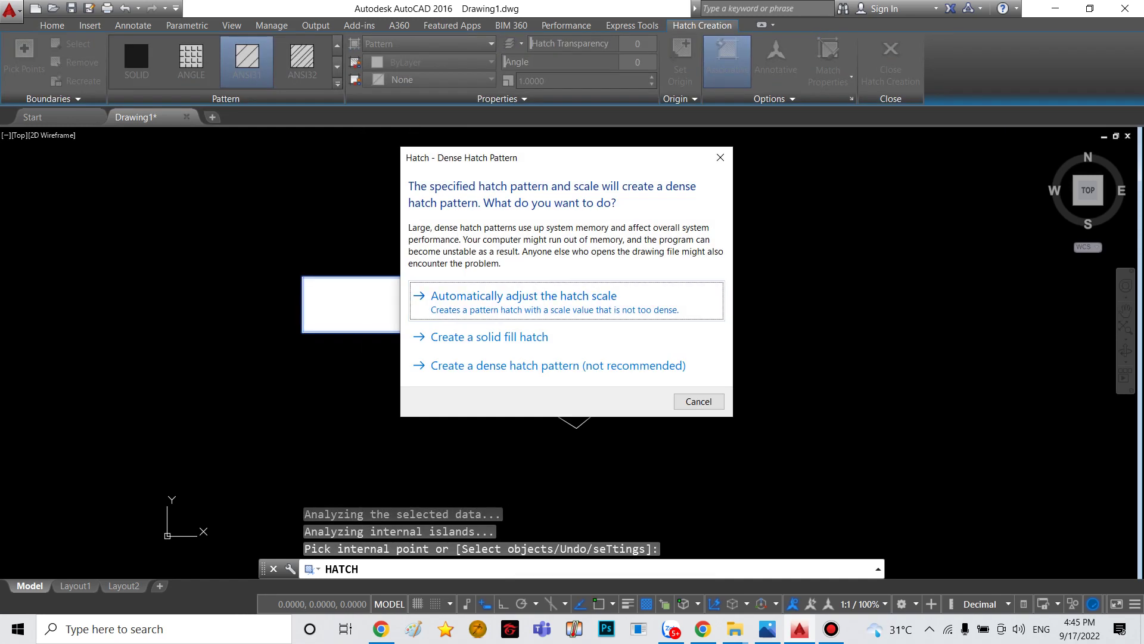
key("Return")
key("Return")
key("Return")
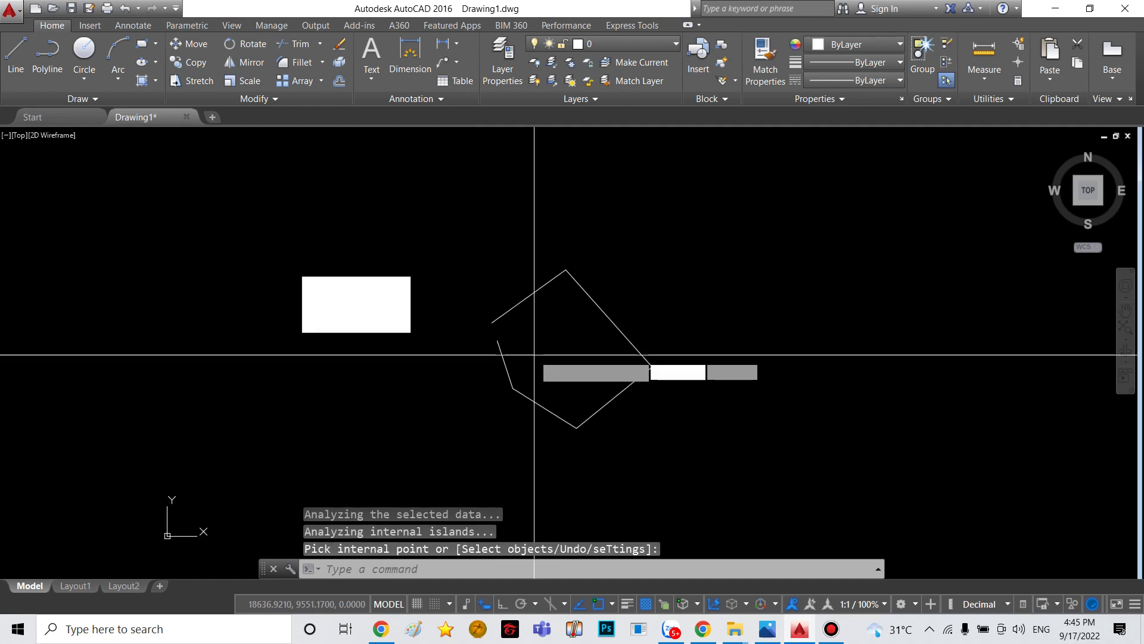
left_click(554, 348)
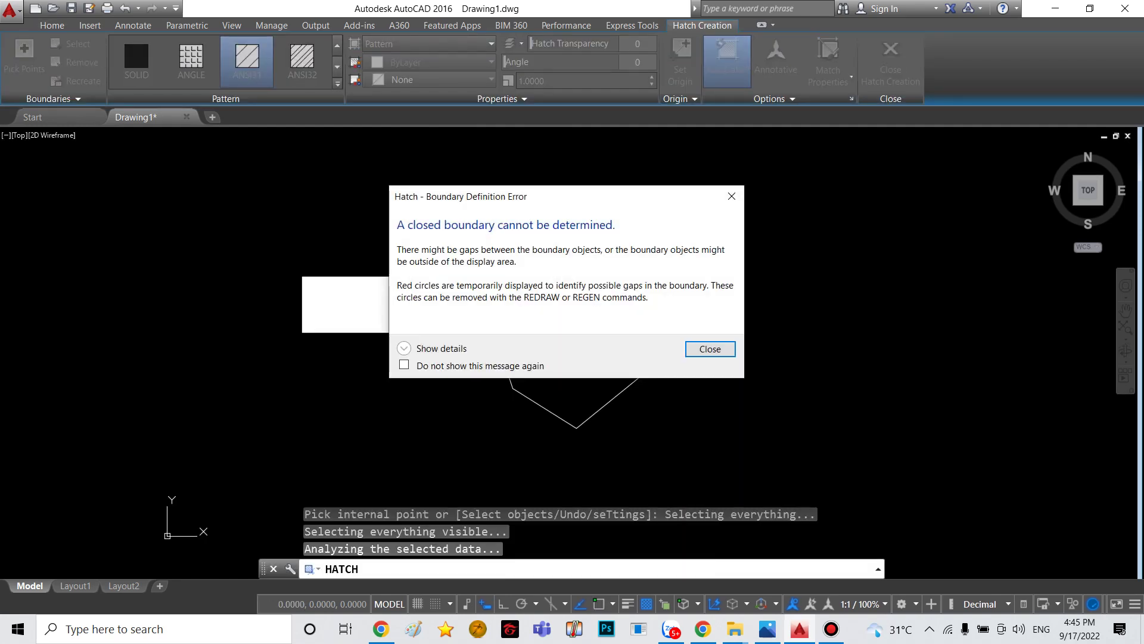
left_click_drag(453, 196, 695, 189)
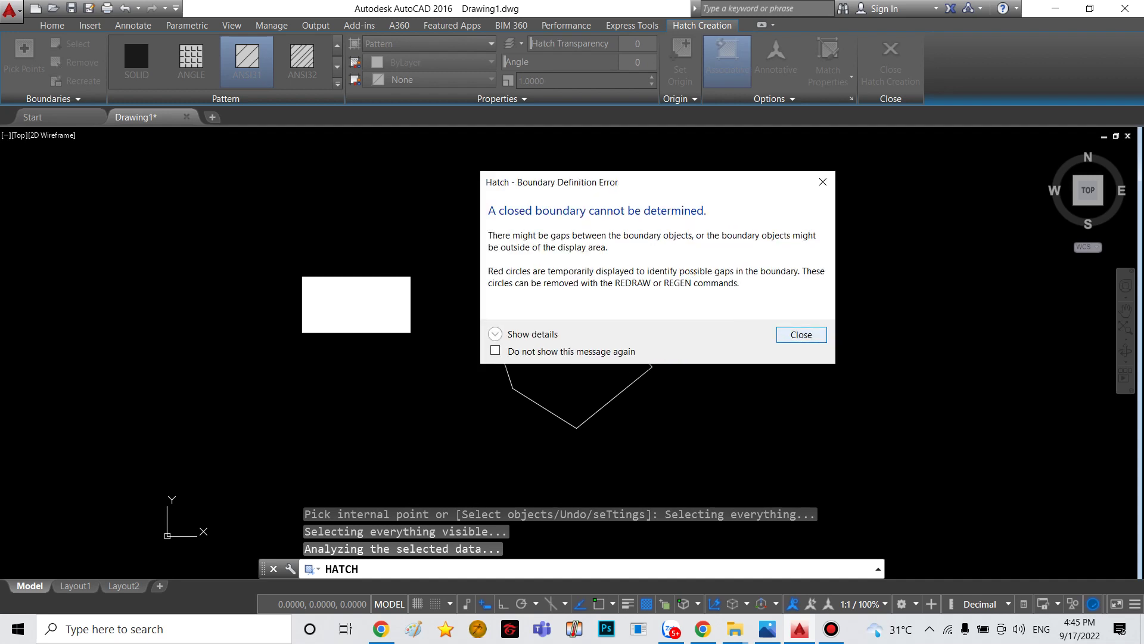
key("Escape")
key("Escape")
key("Escape")
- Window-select the open angled shape and erase it
scroll(391, 260, "up", 2)
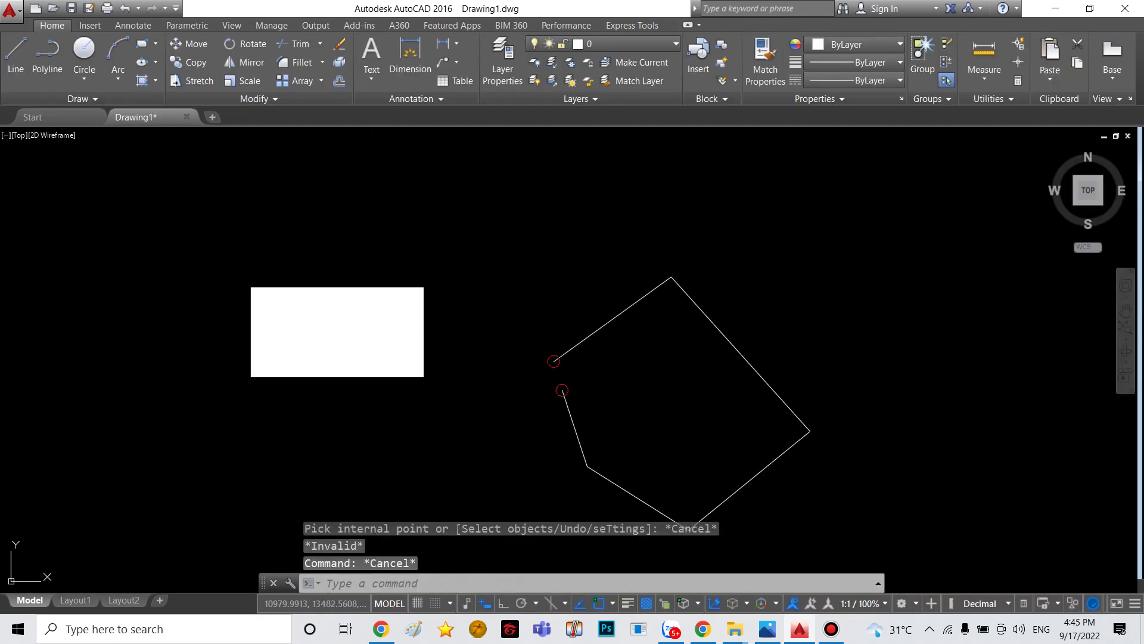
middle_click_drag(743, 265, 795, 248)
left_click(884, 235)
left_click(596, 492)
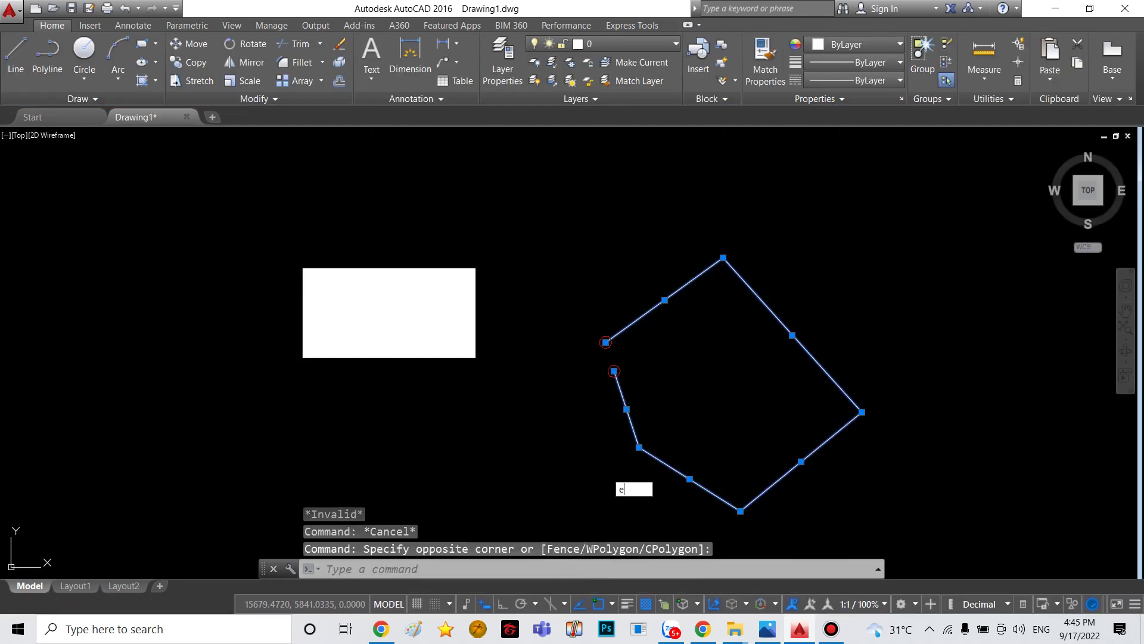
type("e")
key("Return")
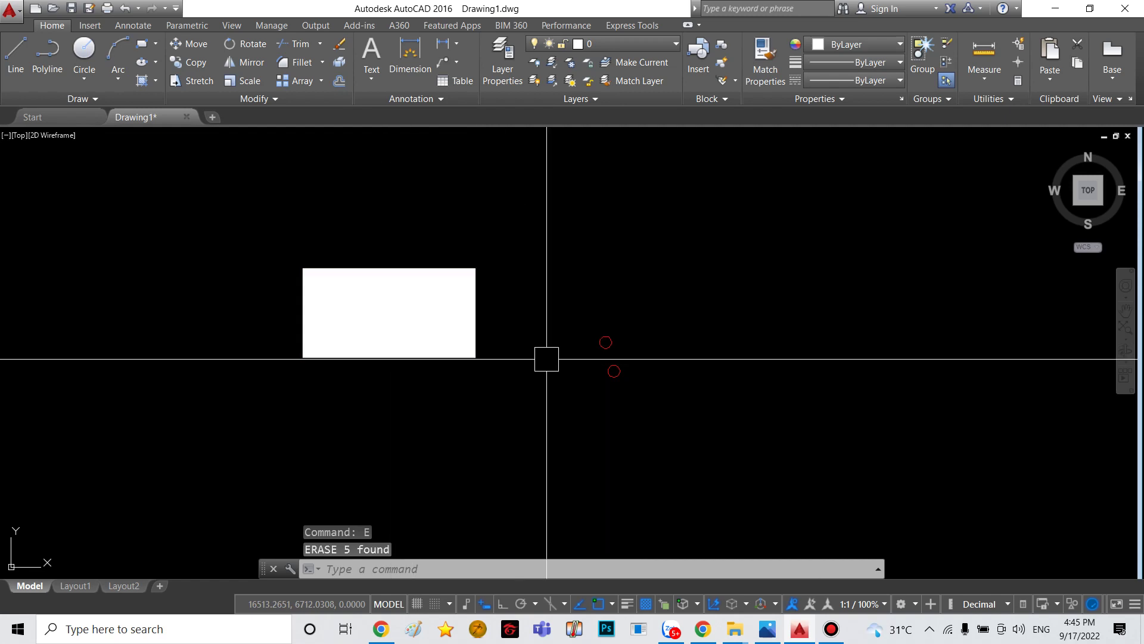
- Switch the rectangle's existing hatch to the AR-CONC pattern, keeping scale 10 and angle 0
type("H")
key("Return")
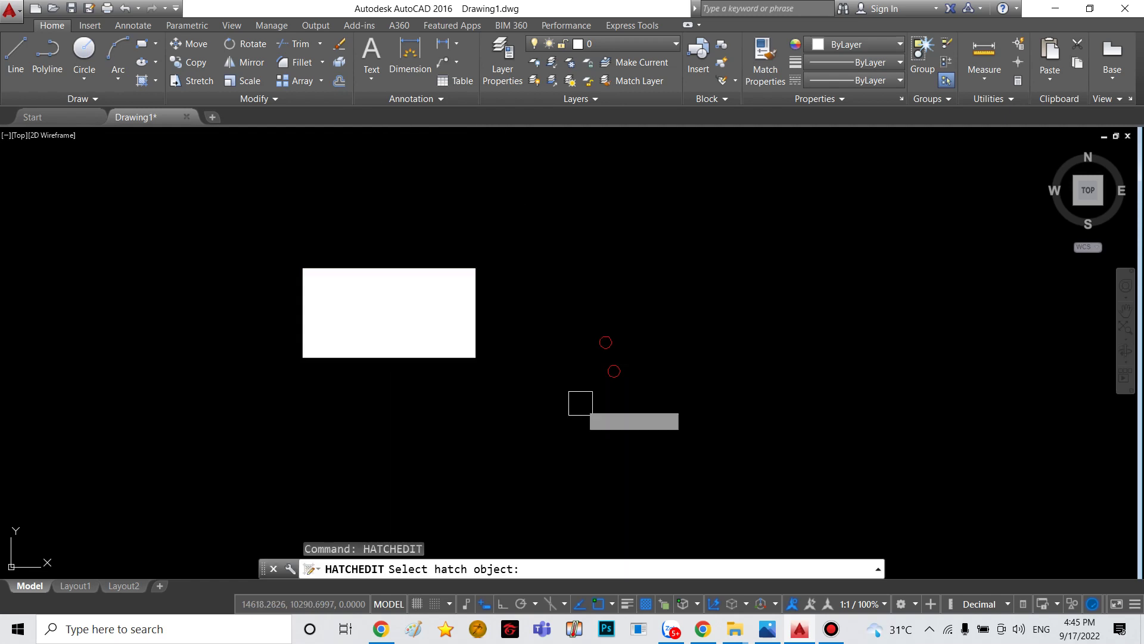
key("Escape")
type("H")
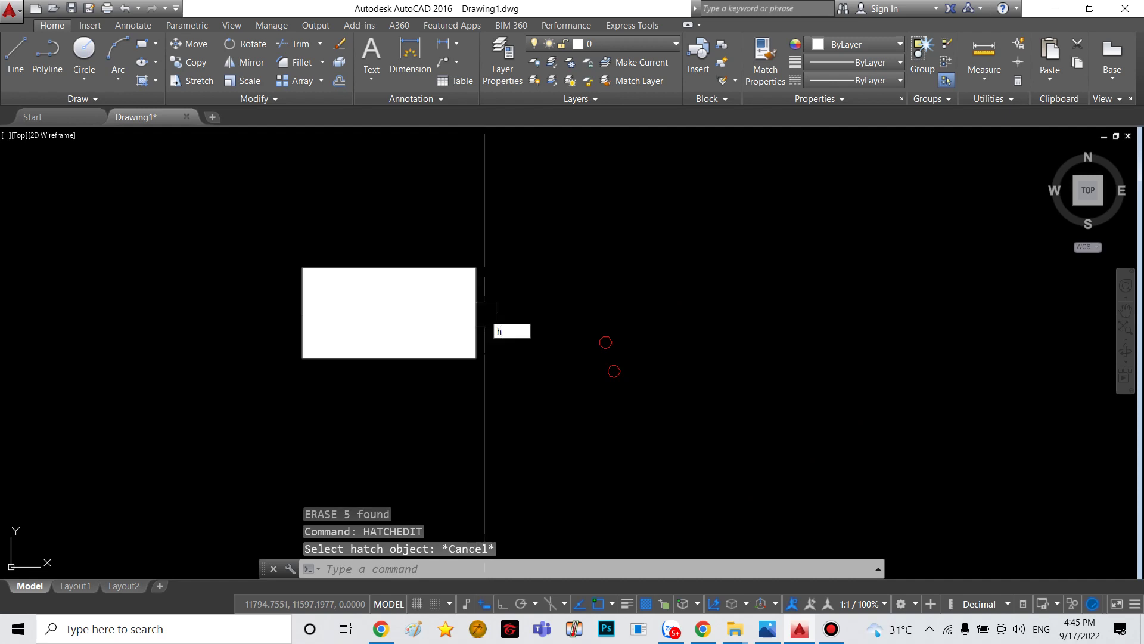
key("Return")
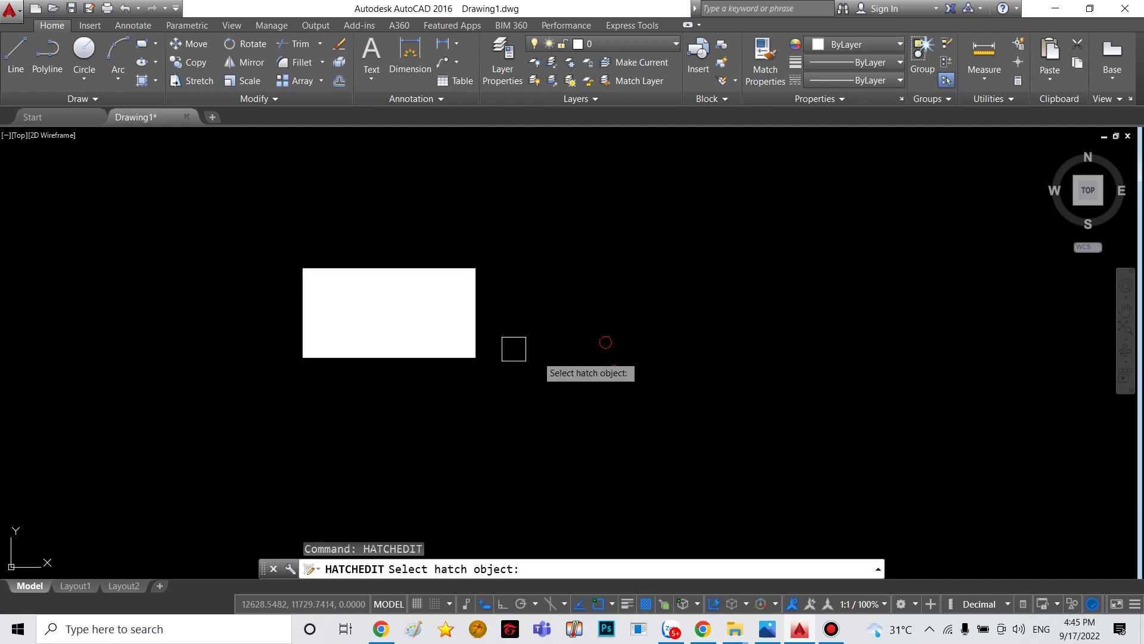
left_click(410, 318)
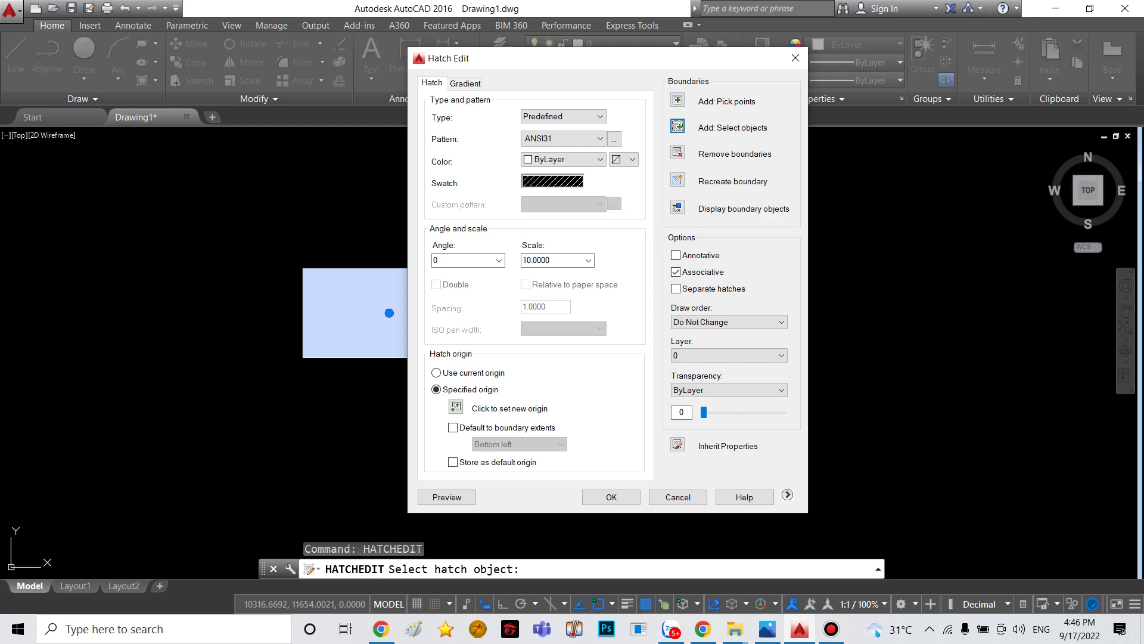
left_click(552, 180)
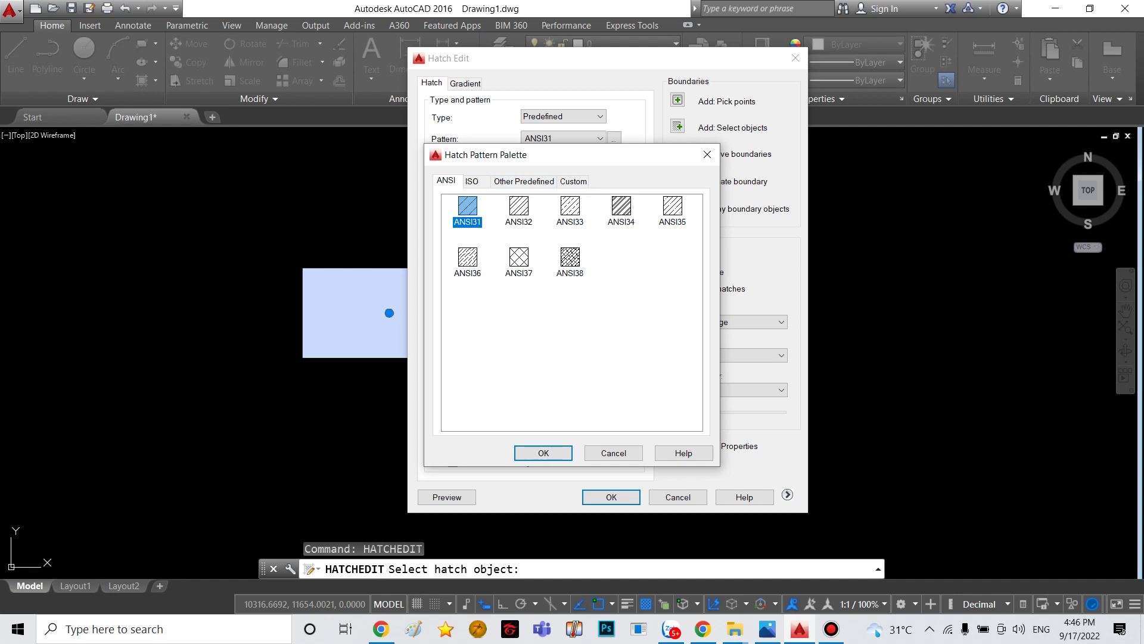
key("Right")
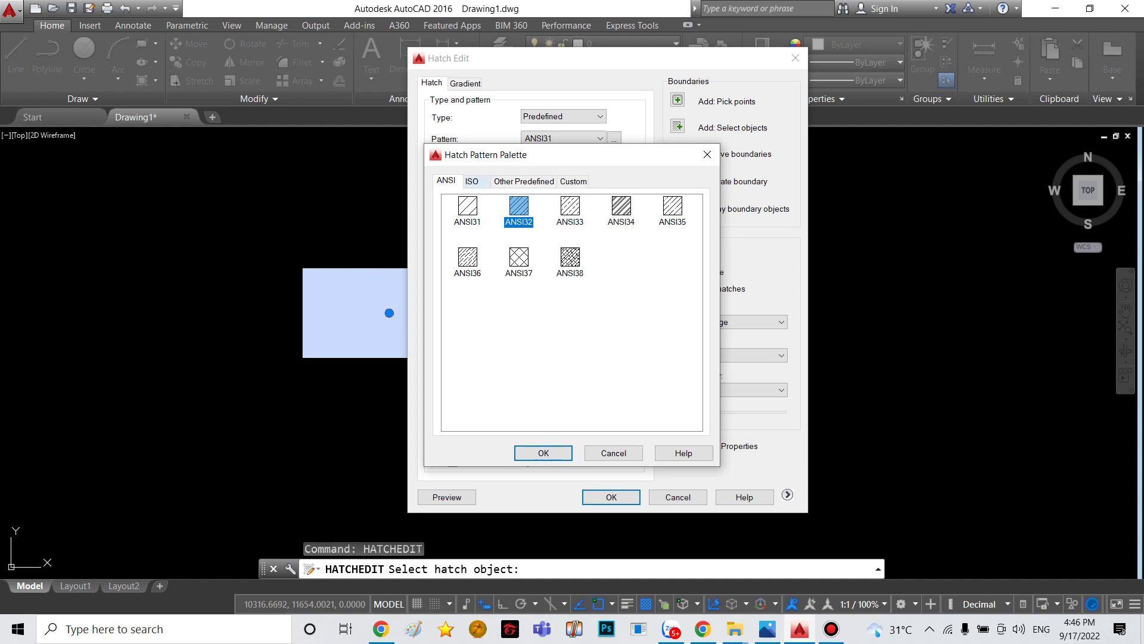
key("ctrl+Tab")
key("ctrl+Tab")
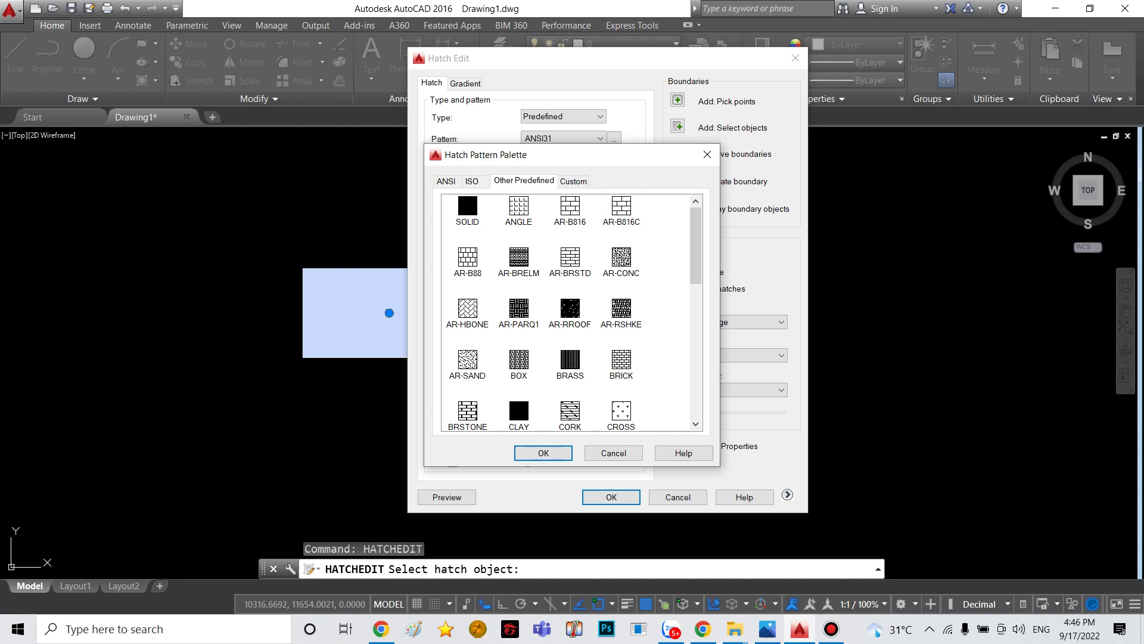
left_click(621, 257)
left_click(543, 453)
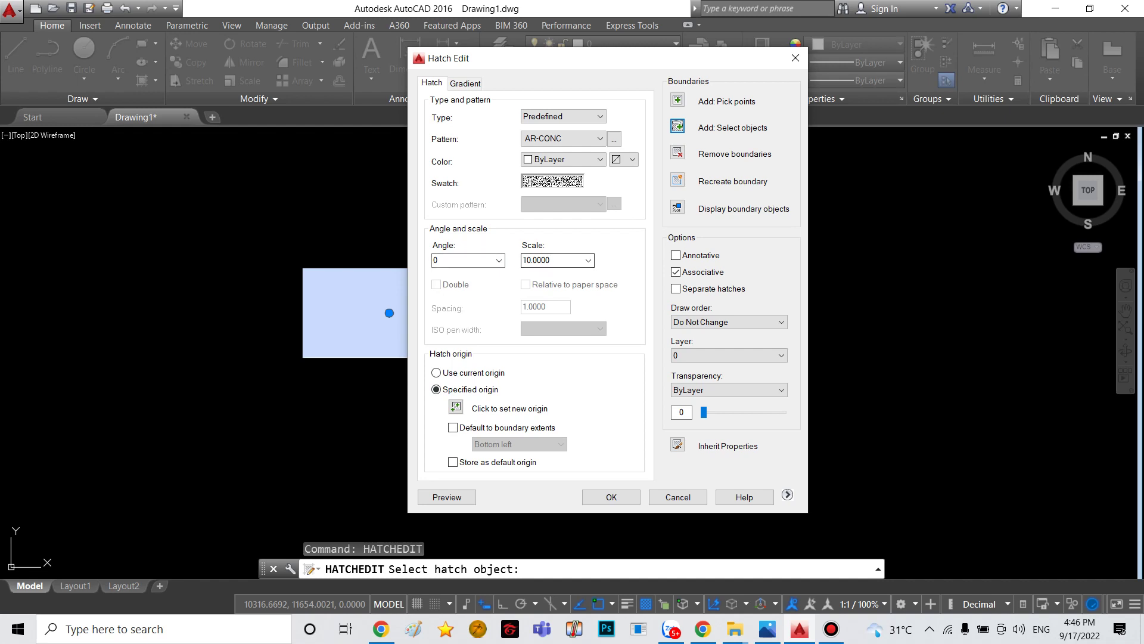
- Preview the AR-CONC hatch at scale 1000, then settle on scale 100 and accept it
key("Tab")
type("1")
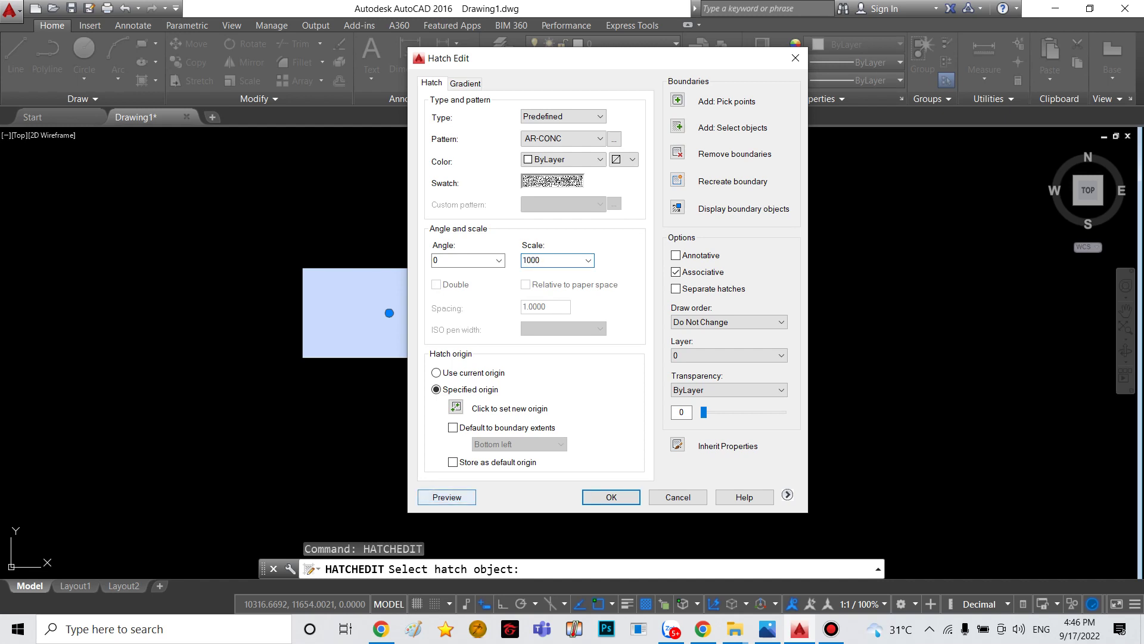
left_click(447, 497)
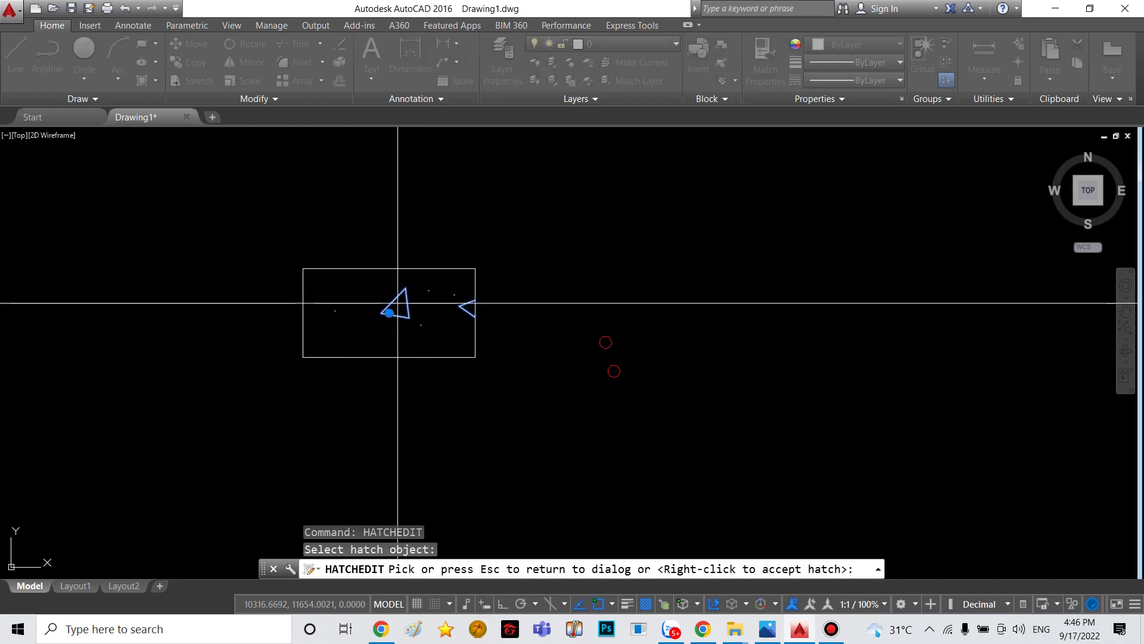
key("Escape")
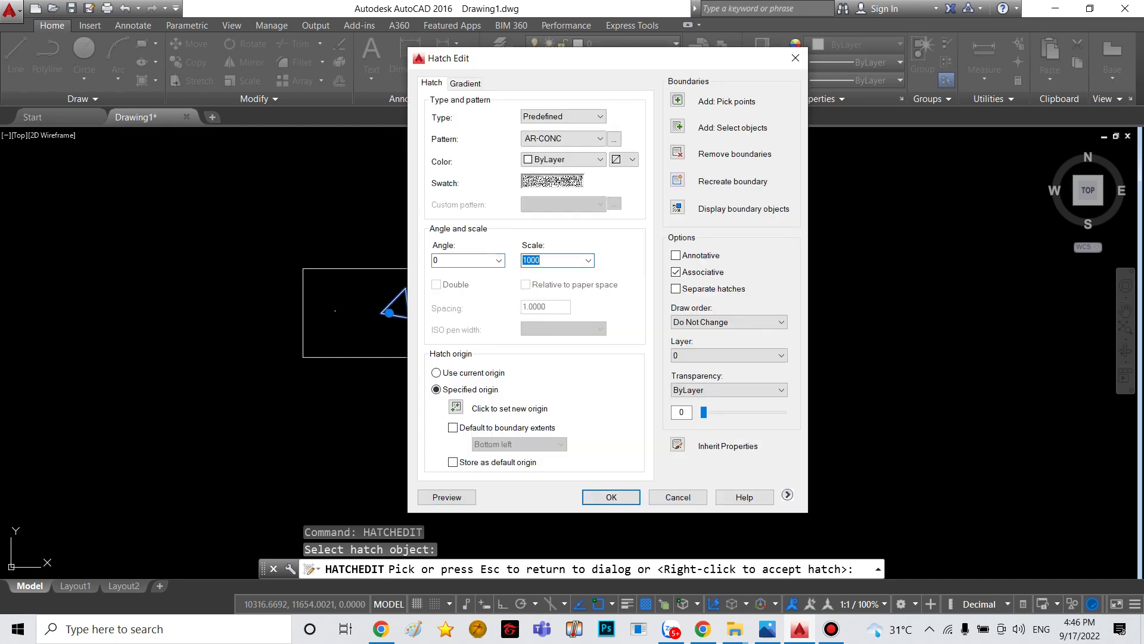
type("100")
left_click(447, 497)
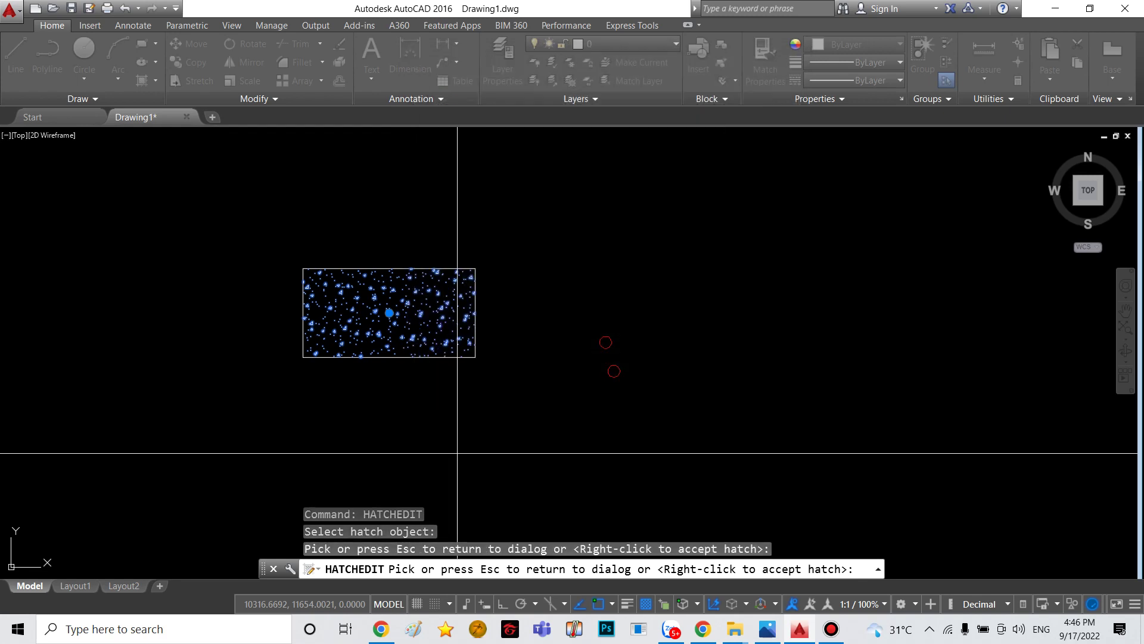
scroll(506, 352, "up", 3)
scroll(507, 352, "up", 3)
scroll(398, 316, "down", 5)
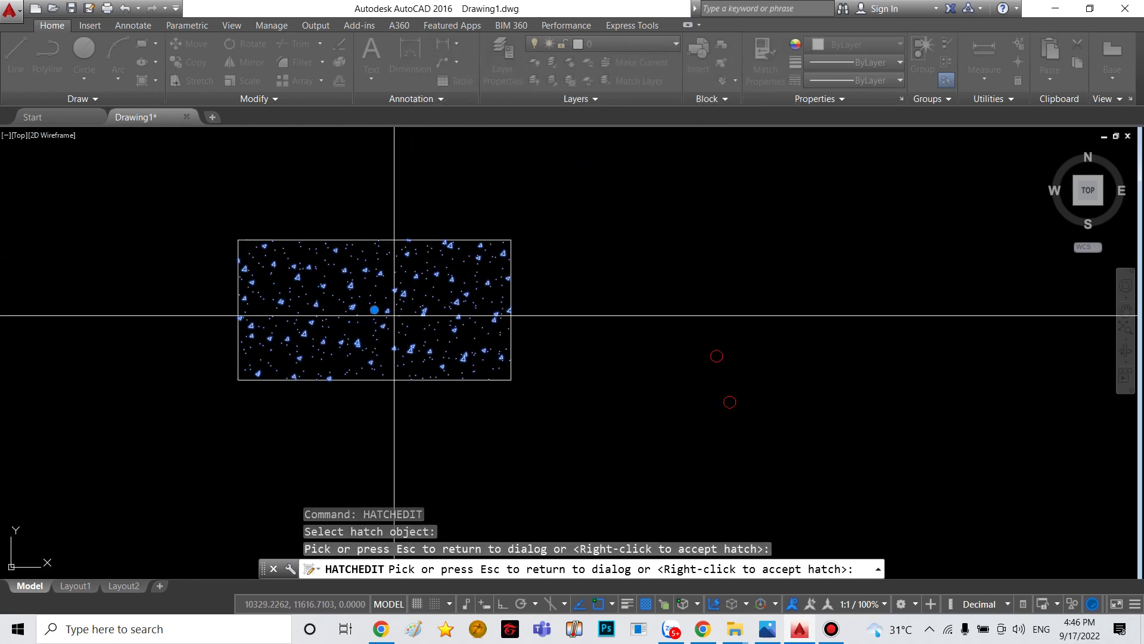
key("Escape")
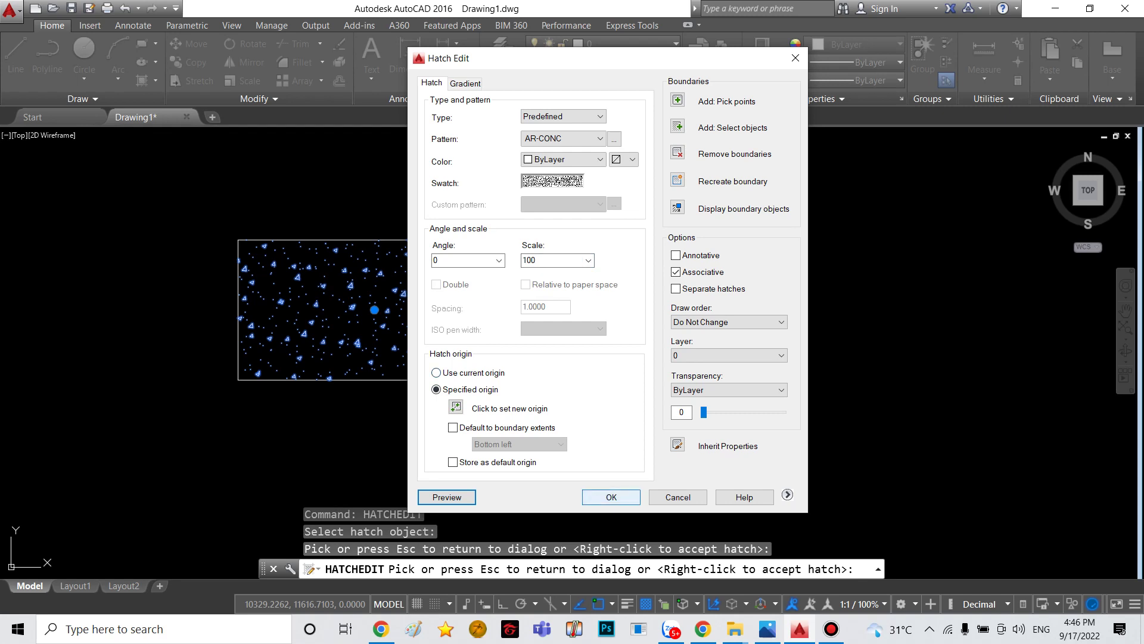
left_click(447, 497)
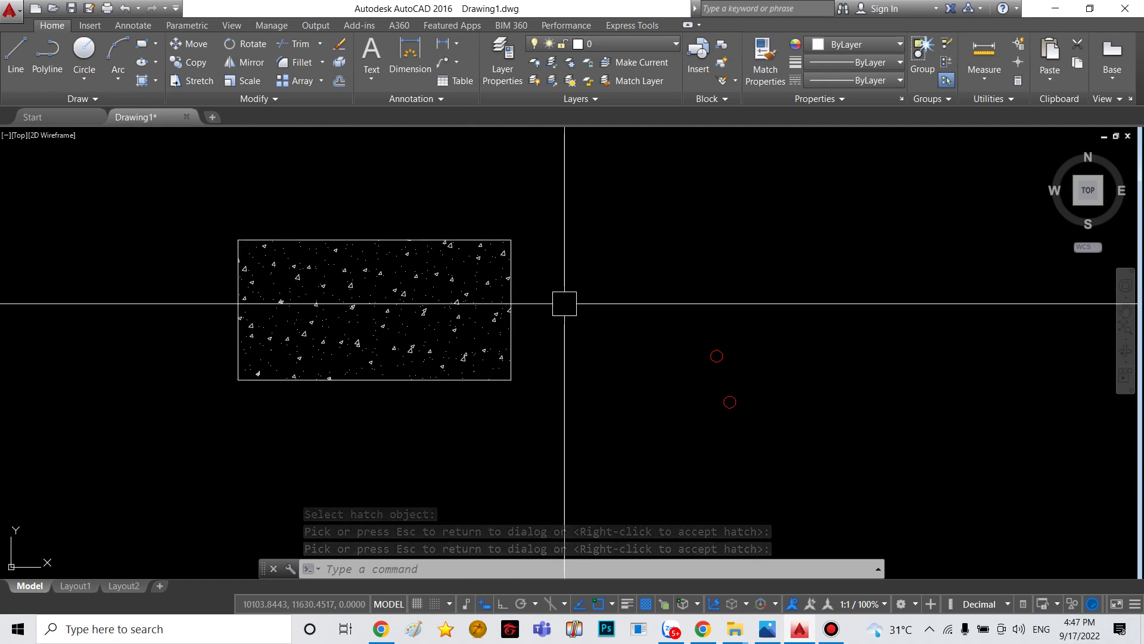
- Pan to open empty space below the rectangle and make a first, cancelled line attempt
middle_click_drag(574, 360, 567, 327)
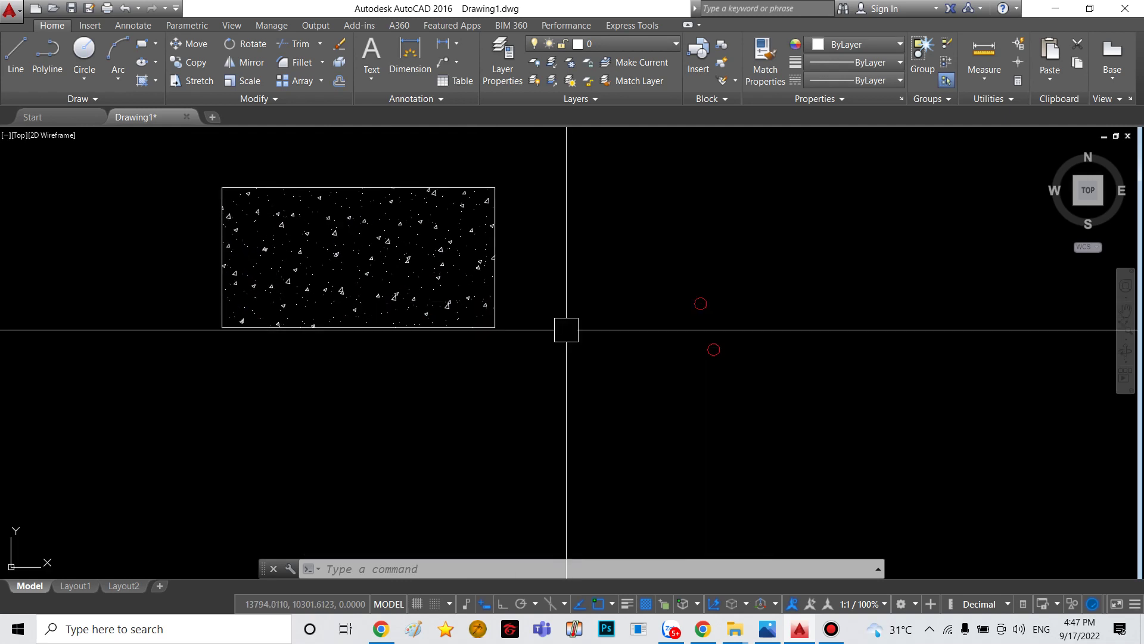
middle_click_drag(547, 381, 563, 360)
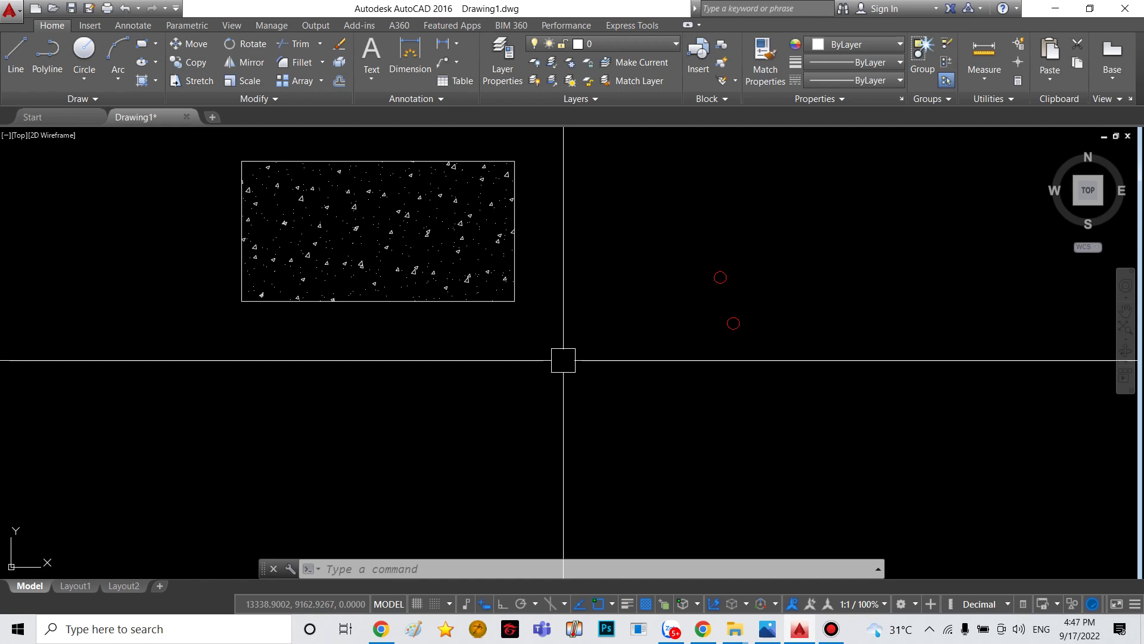
type("l")
key("Return")
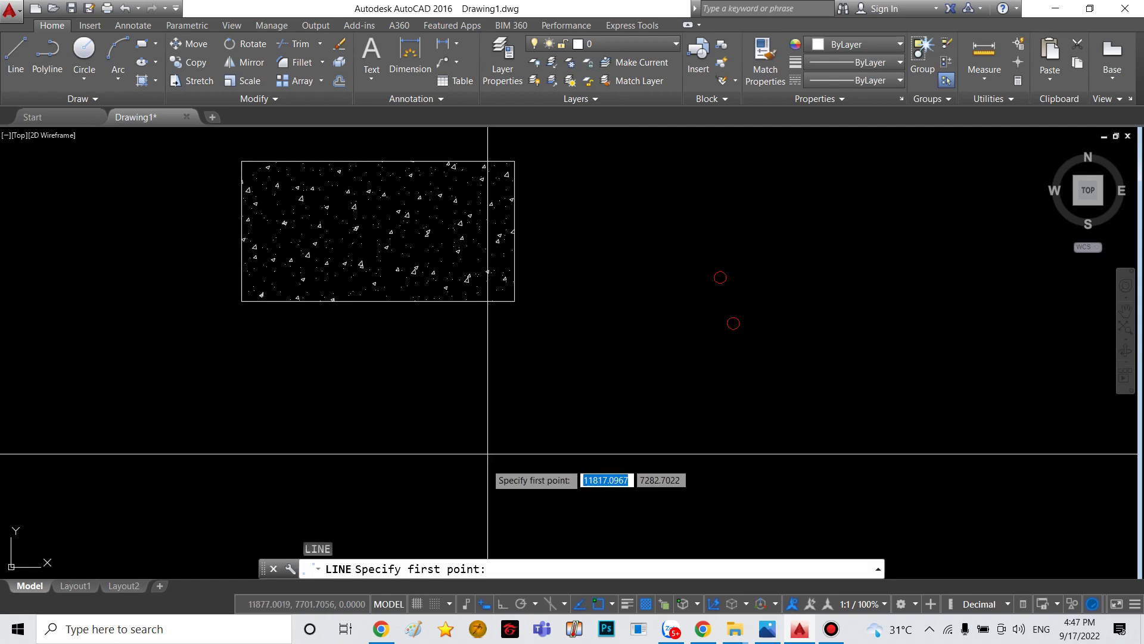
left_click(395, 488)
key("Escape")
- With Ortho on, draw a horizontal line below the hatched rectangle, then turn Ortho off
key("F8")
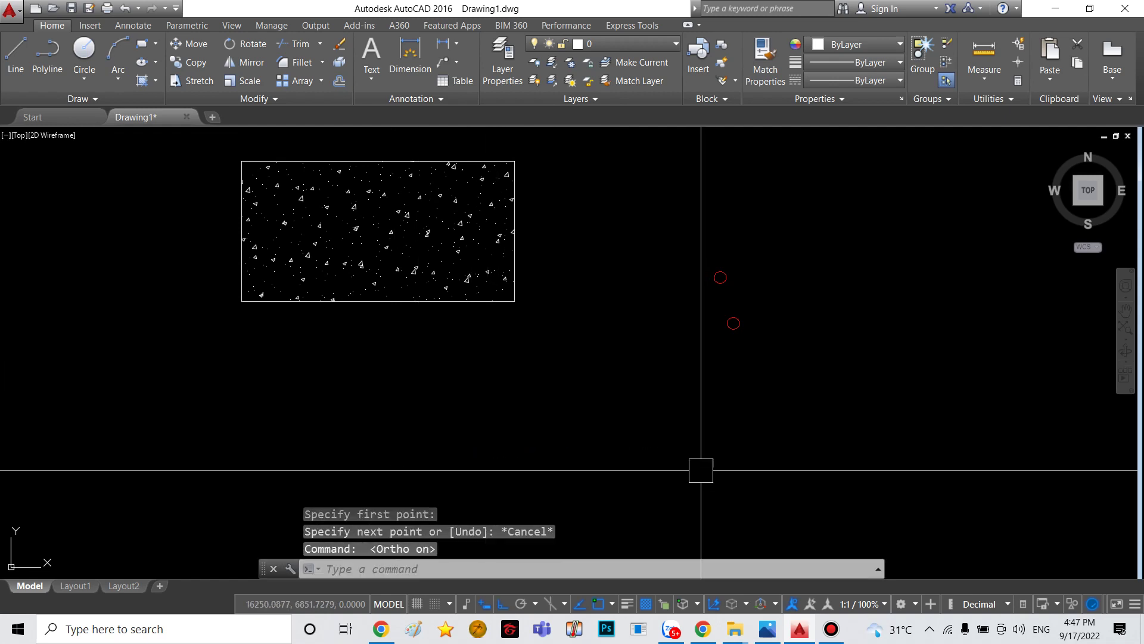
middle_click_drag(701, 470, 640, 435)
type("l")
key("Return")
left_click(396, 455)
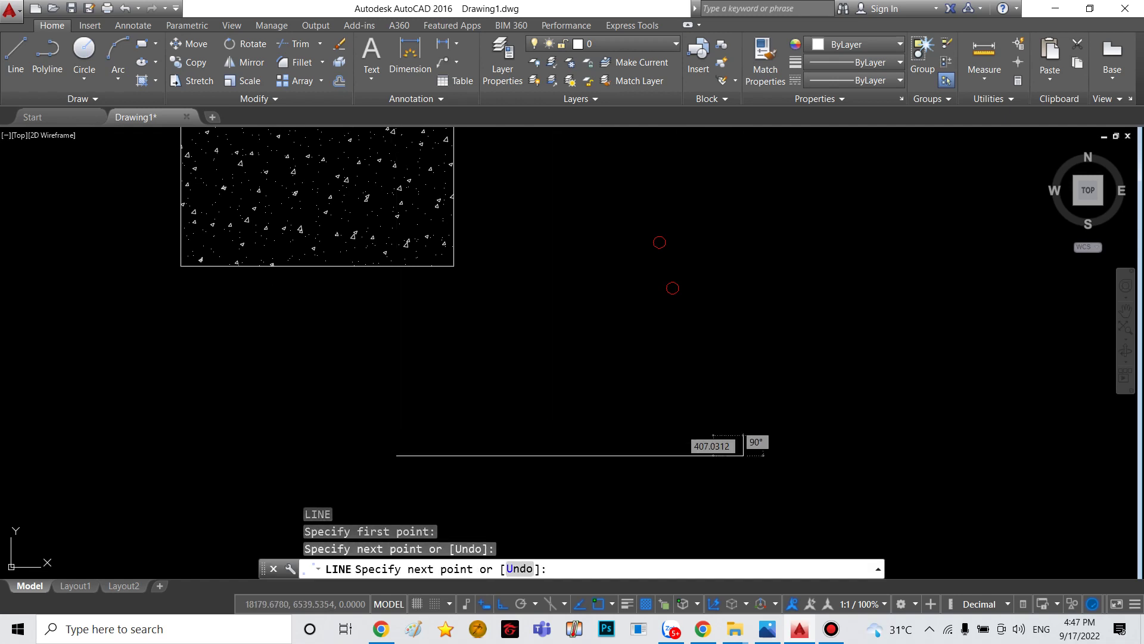
left_click(743, 455)
key("Escape")
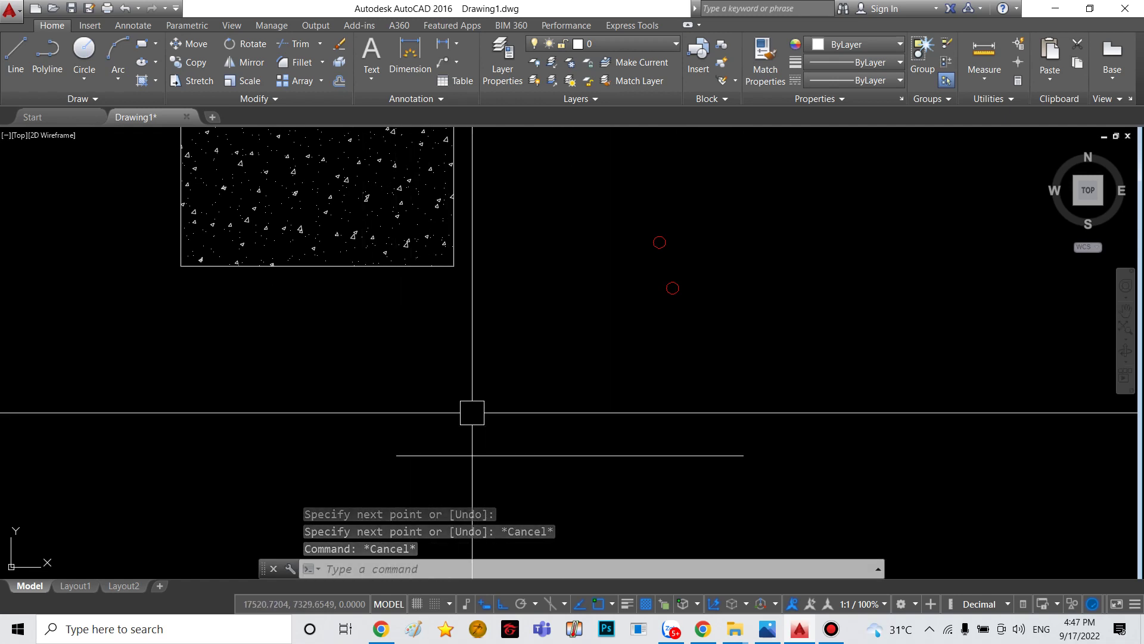
key("F8")
scroll(458, 437, "up", 2)
type("l")
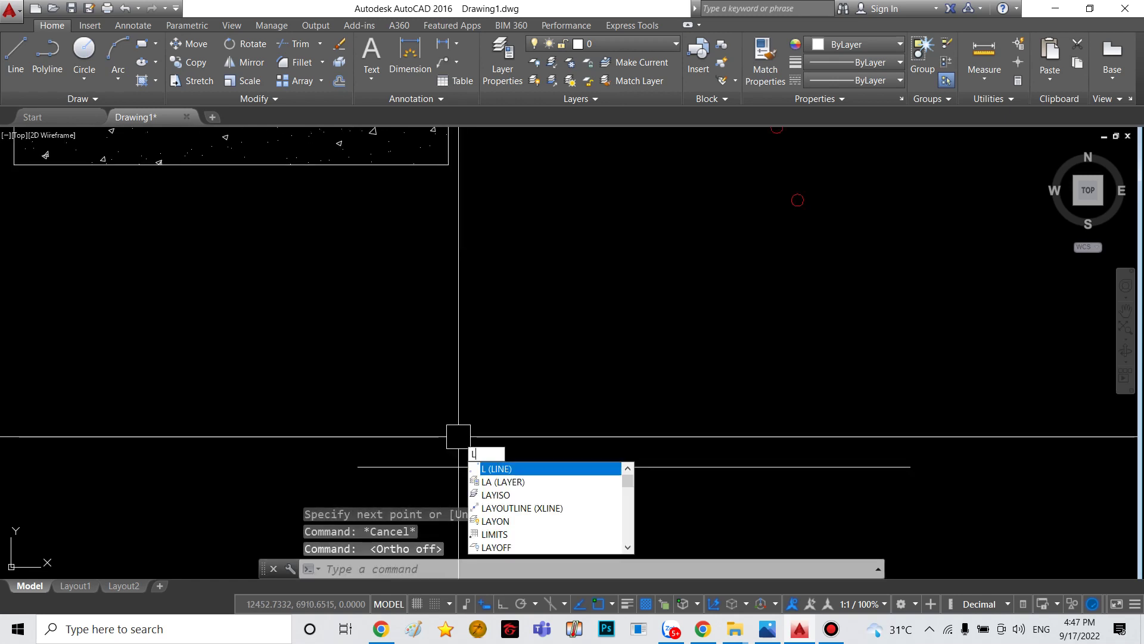
- Draw a 2000-long line at 45° from the horizontal line's left endpoint
key("Return")
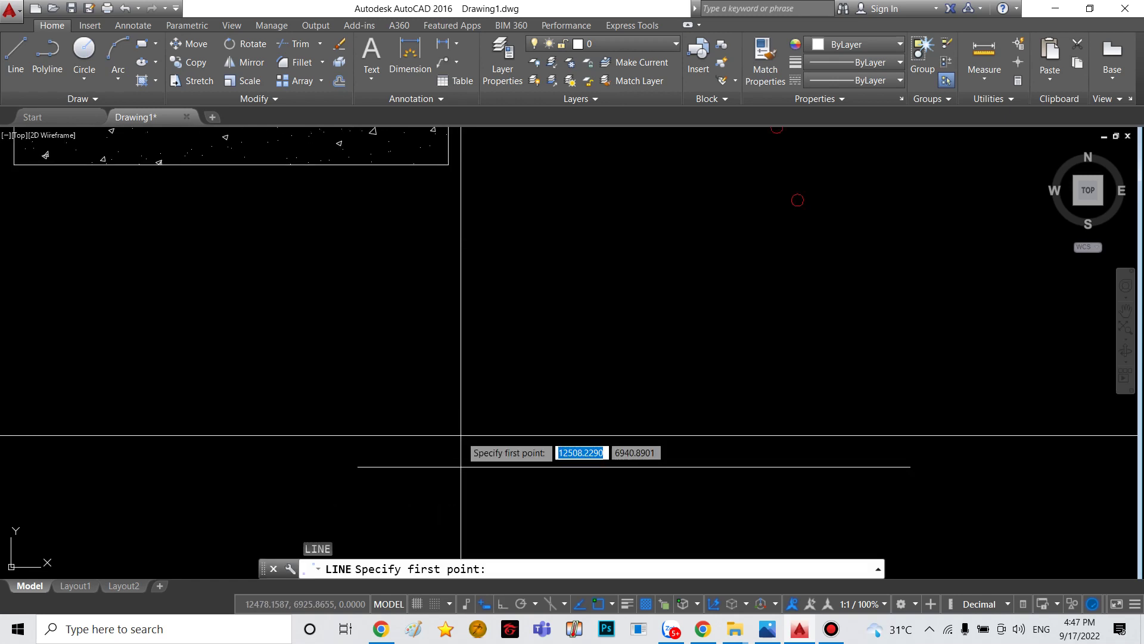
left_click(357, 467)
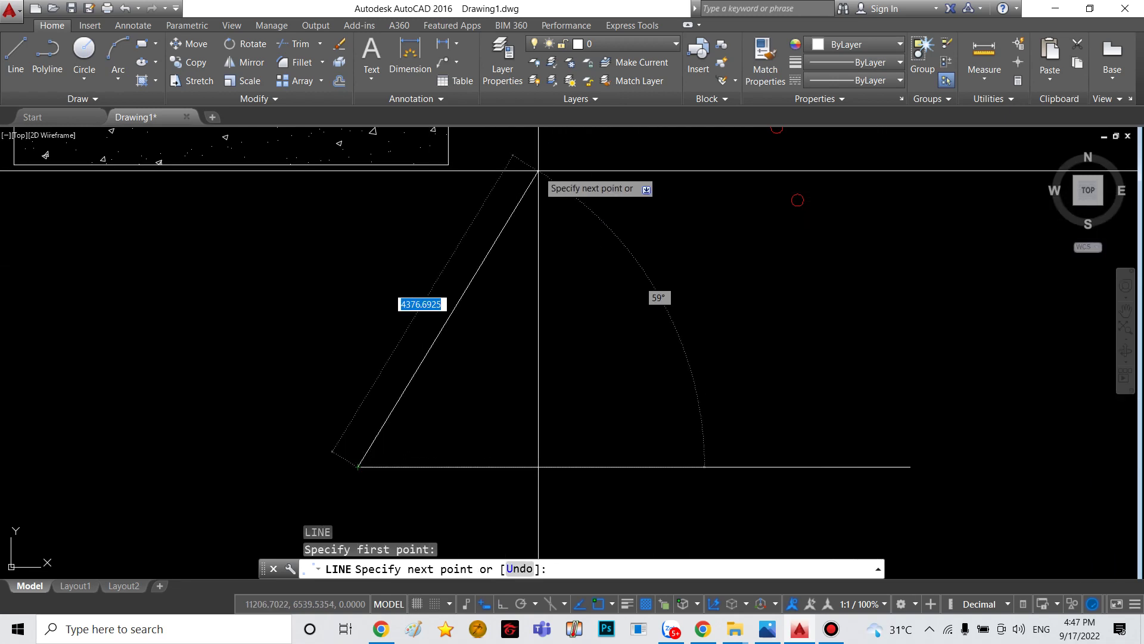
key("F8")
type("<45")
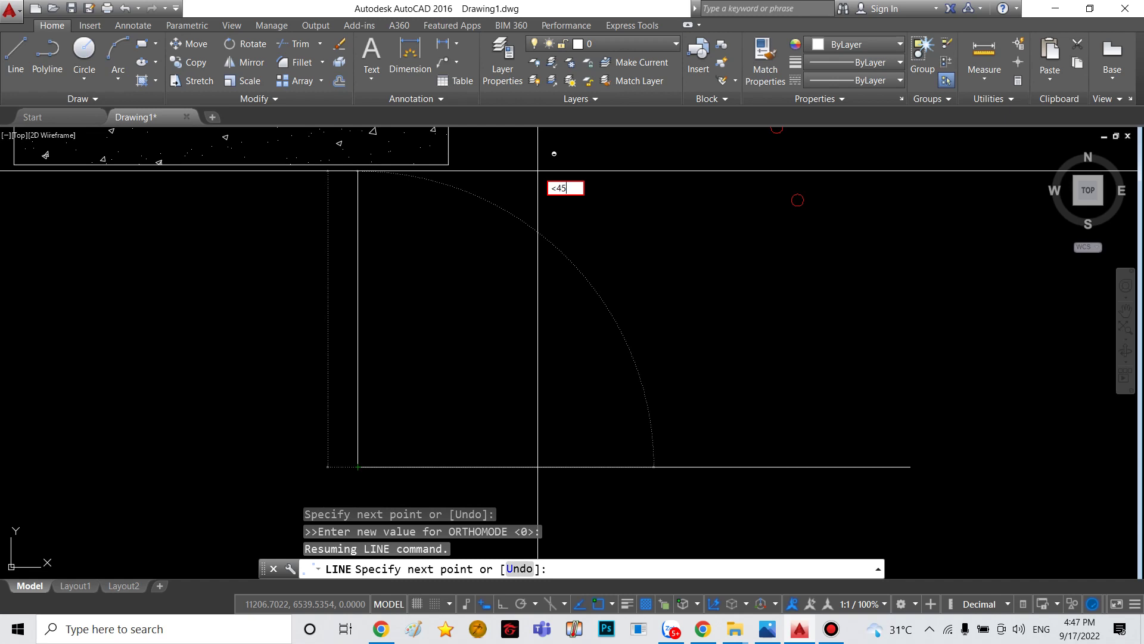
key("Return")
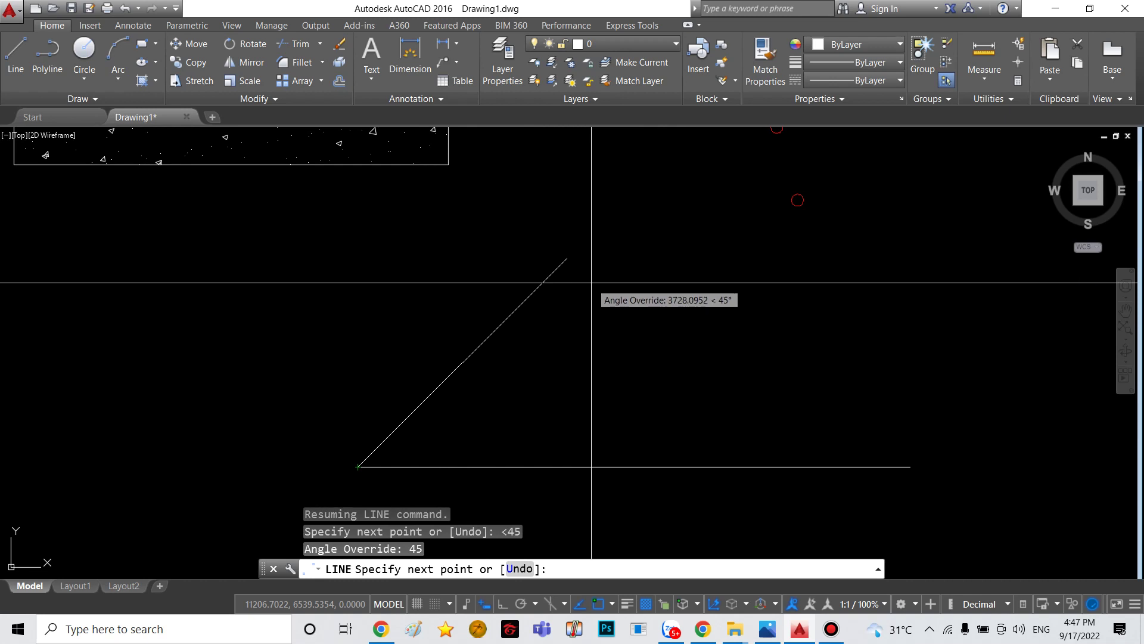
type("2000")
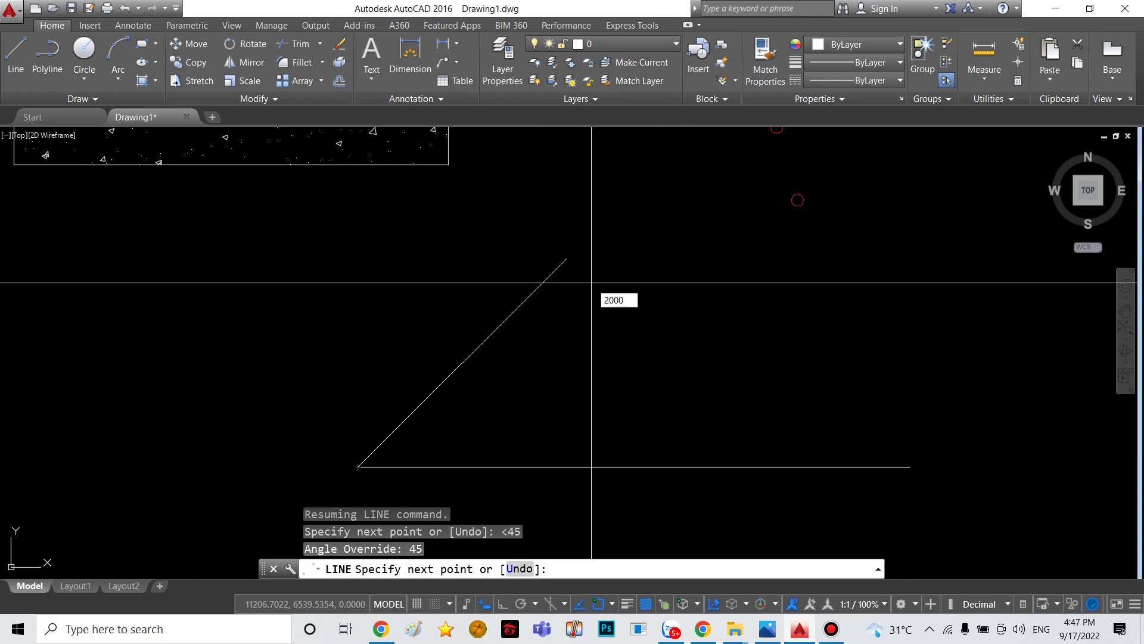
key("Return")
key("Escape")
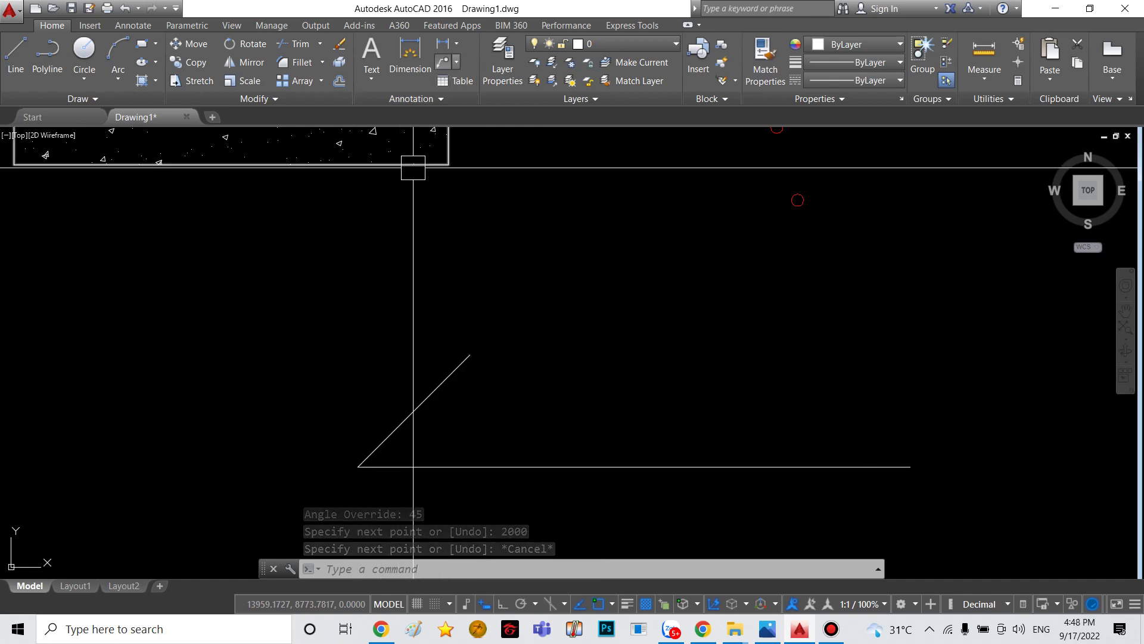
left_click(456, 43)
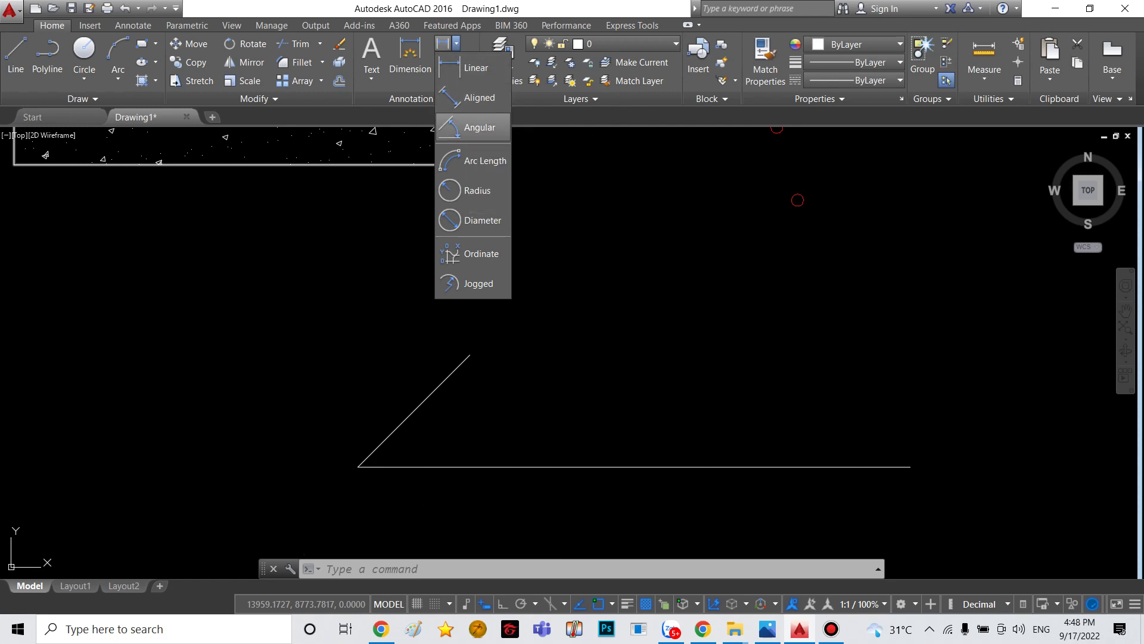
left_click(477, 127)
left_click(425, 401)
left_click(443, 465)
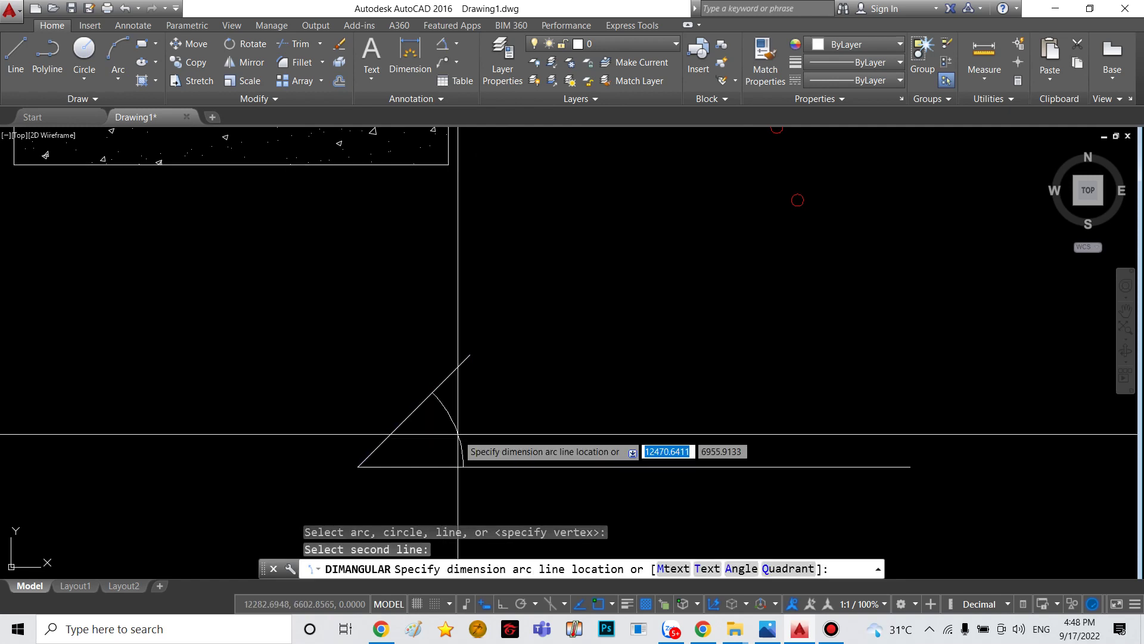
left_click(457, 434)
scroll(427, 439, "up", 3)
scroll(472, 416, "up", 3)
scroll(536, 404, "up", 2)
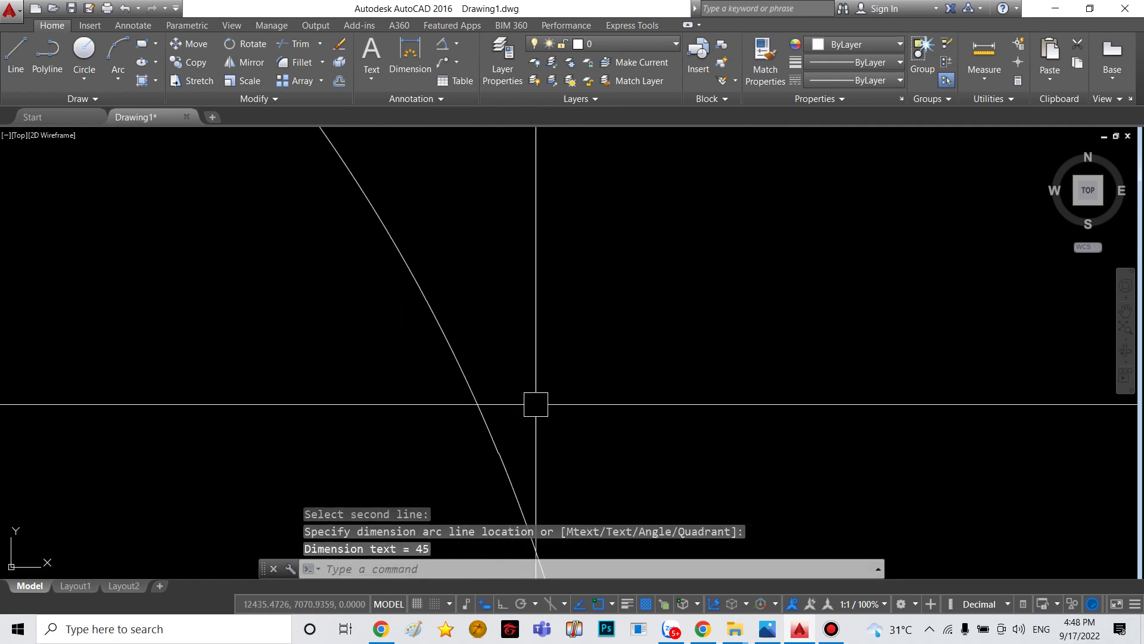
scroll(630, 253, "up", 2)
scroll(643, 235, "down", 2)
scroll(620, 243, "up", 2)
scroll(577, 235, "up", 2)
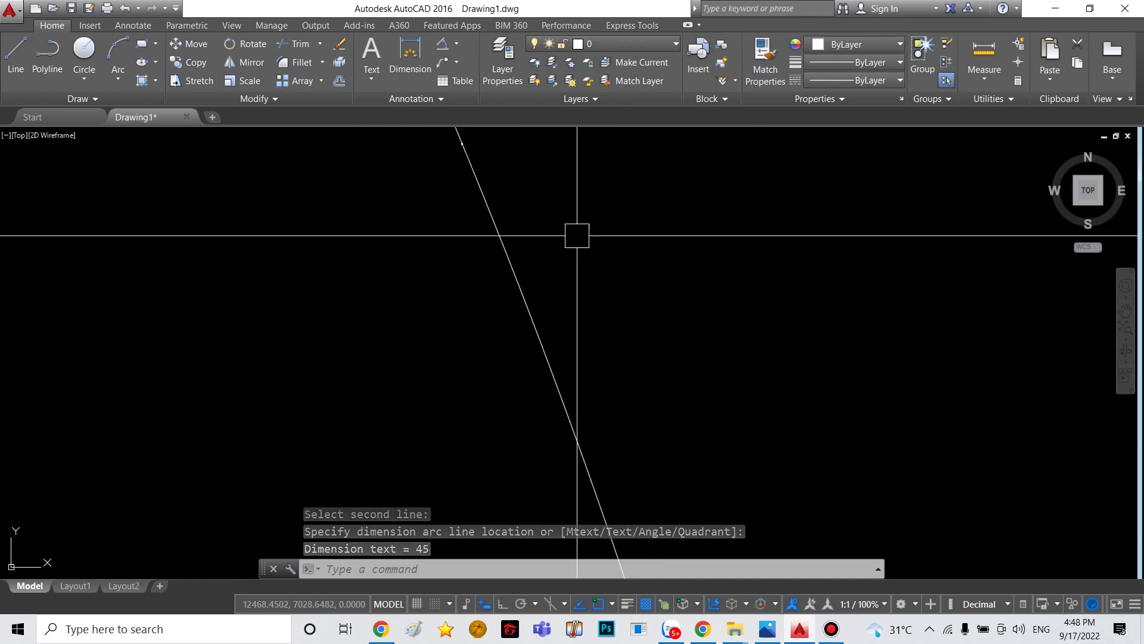
scroll(537, 232, "up", 2)
scroll(434, 251, "down", 2)
scroll(506, 319, "down", 2)
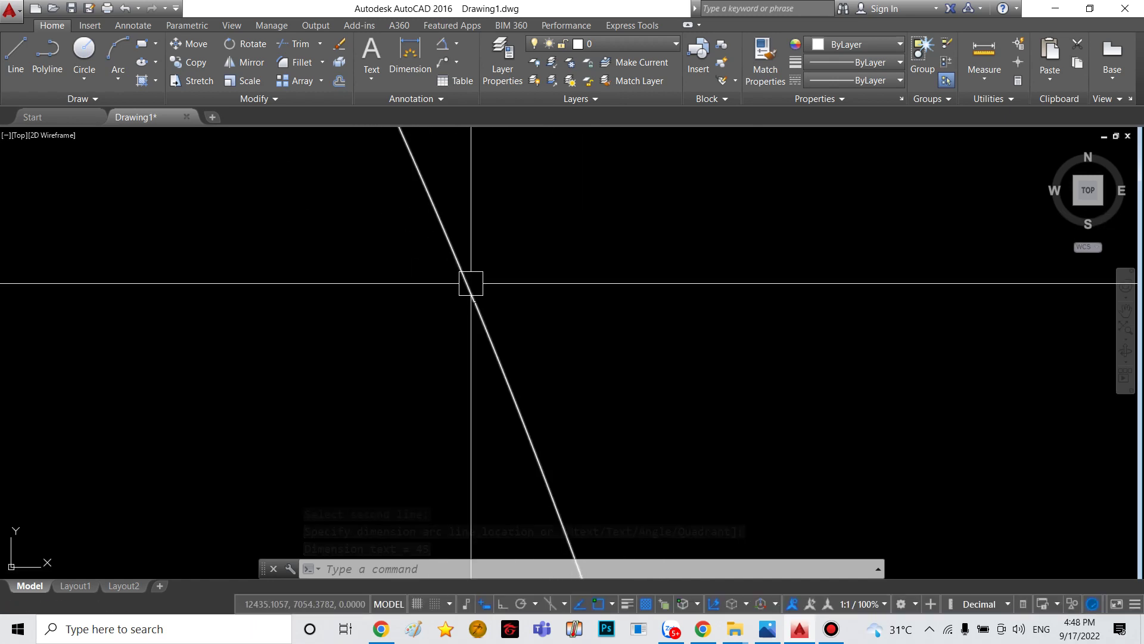
scroll(409, 256, "up", 2)
scroll(402, 277, "up", 1)
scroll(416, 307, "up", 1)
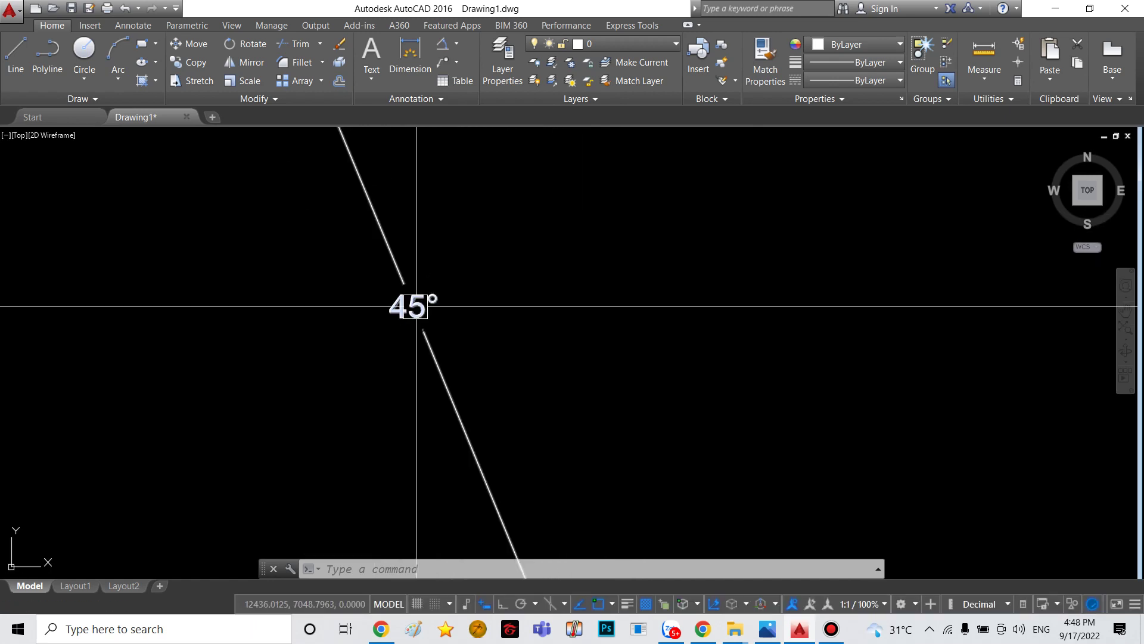
scroll(416, 306, "down", 1)
scroll(404, 312, "down", 1)
scroll(417, 312, "down", 1)
scroll(486, 318, "down", 1)
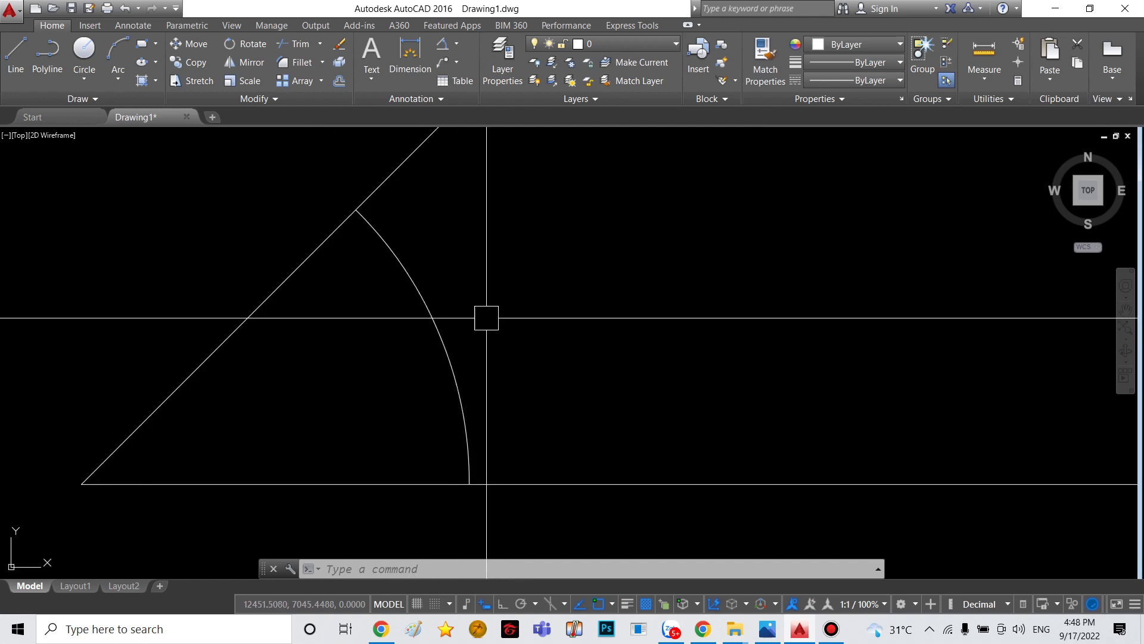
left_click(486, 317)
left_click(396, 378)
scroll(526, 286, "down", 3)
scroll(531, 362, "up", 1)
type("e")
key("Return")
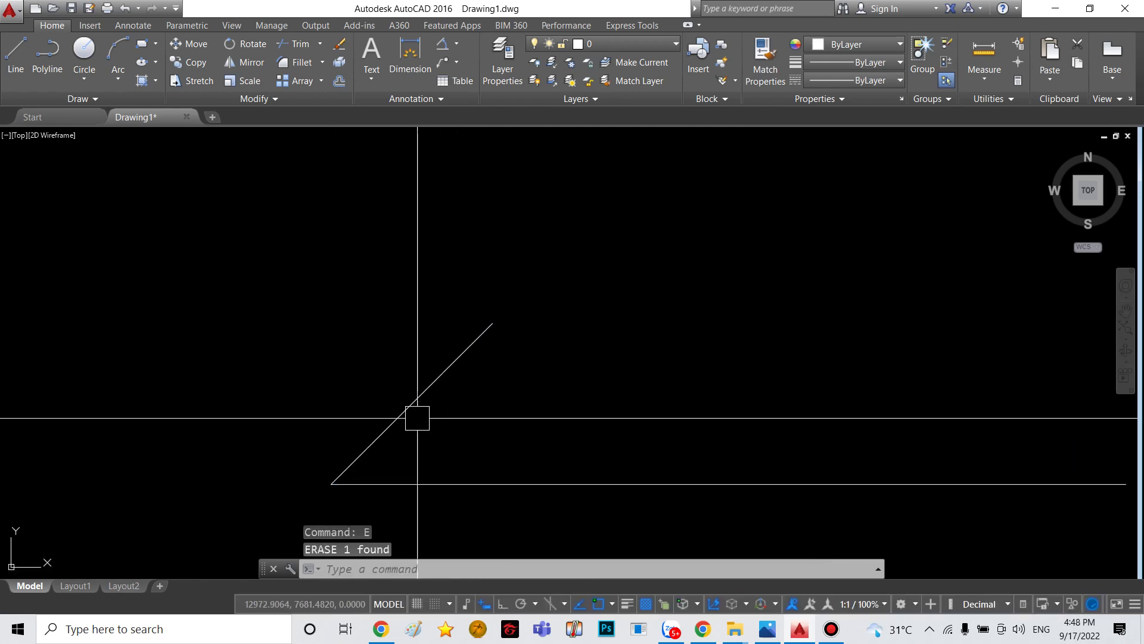
scroll(452, 423, "up", 2)
scroll(471, 412, "down", 1)
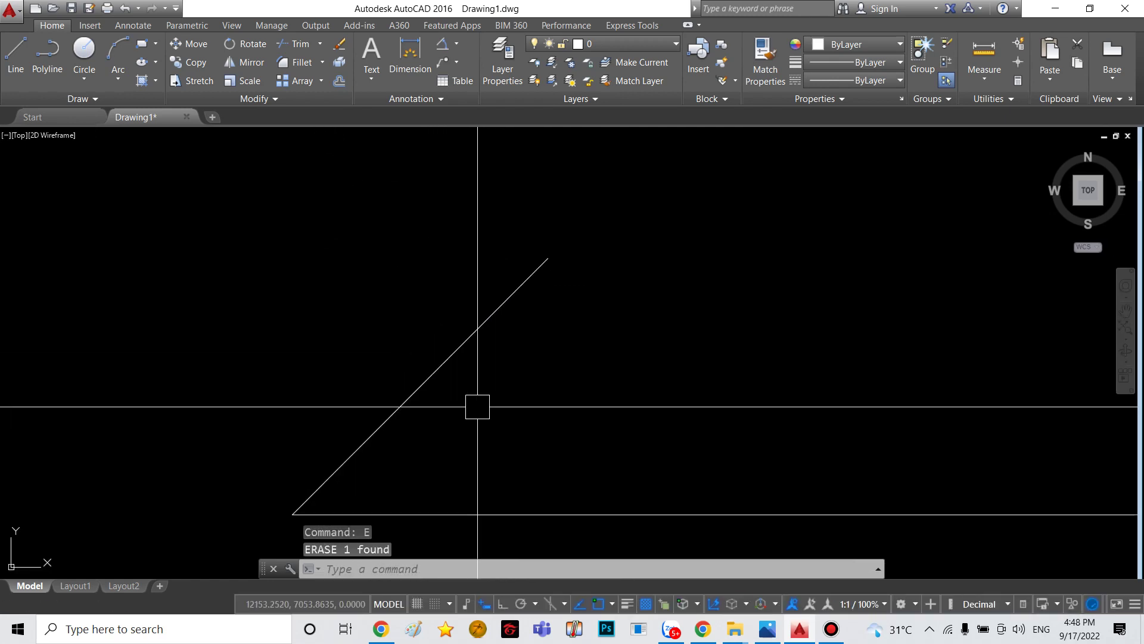
middle_click_drag(478, 406, 475, 377)
type("l")
key("Return")
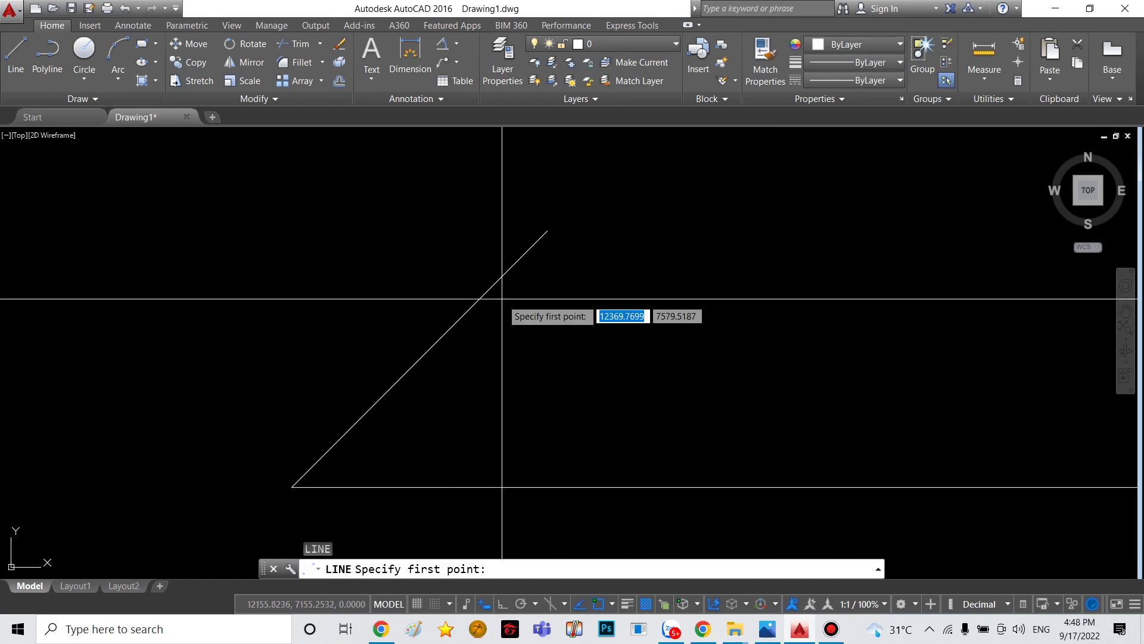
left_click(546, 232)
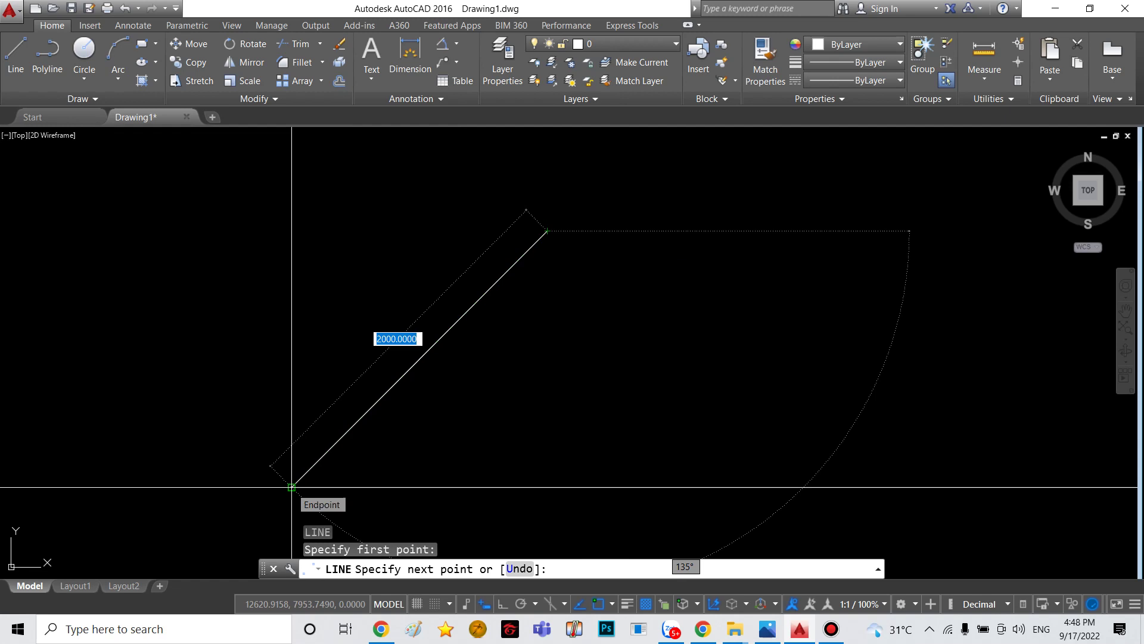
key("Escape")
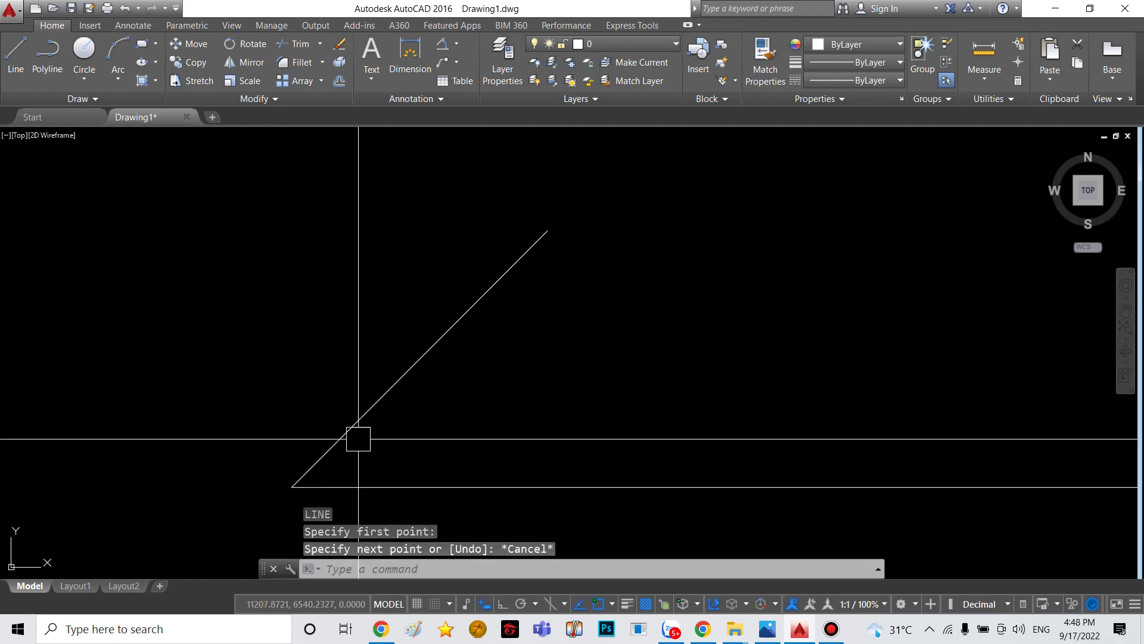
scroll(447, 343, "down", 3)
scroll(467, 309, "down", 2)
scroll(505, 328, "down", 1)
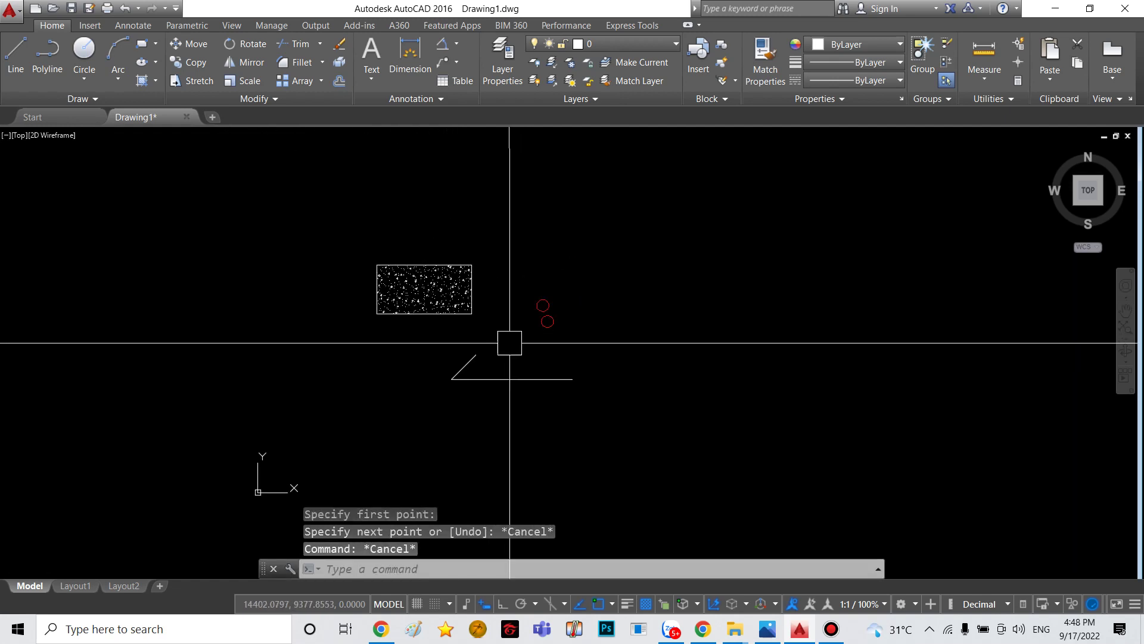